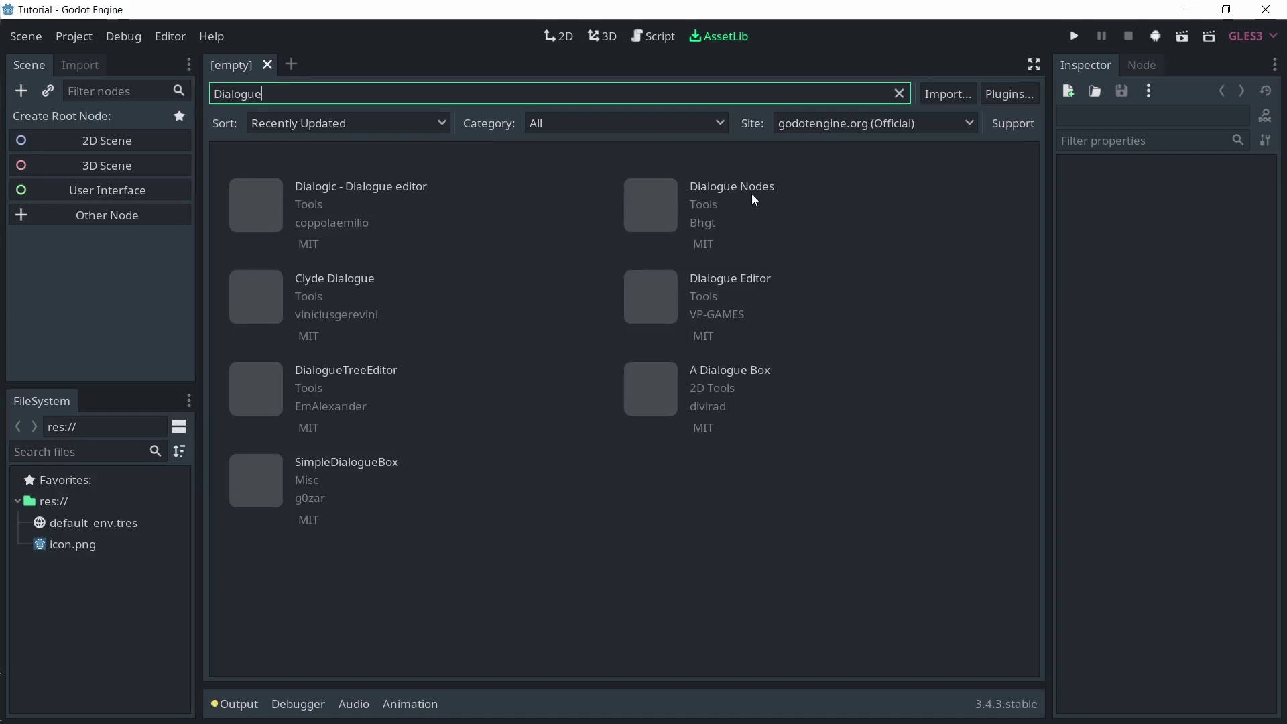
Step: Download the Dialogue Nodes asset and install only its addons and examples folders
left_click(730, 187)
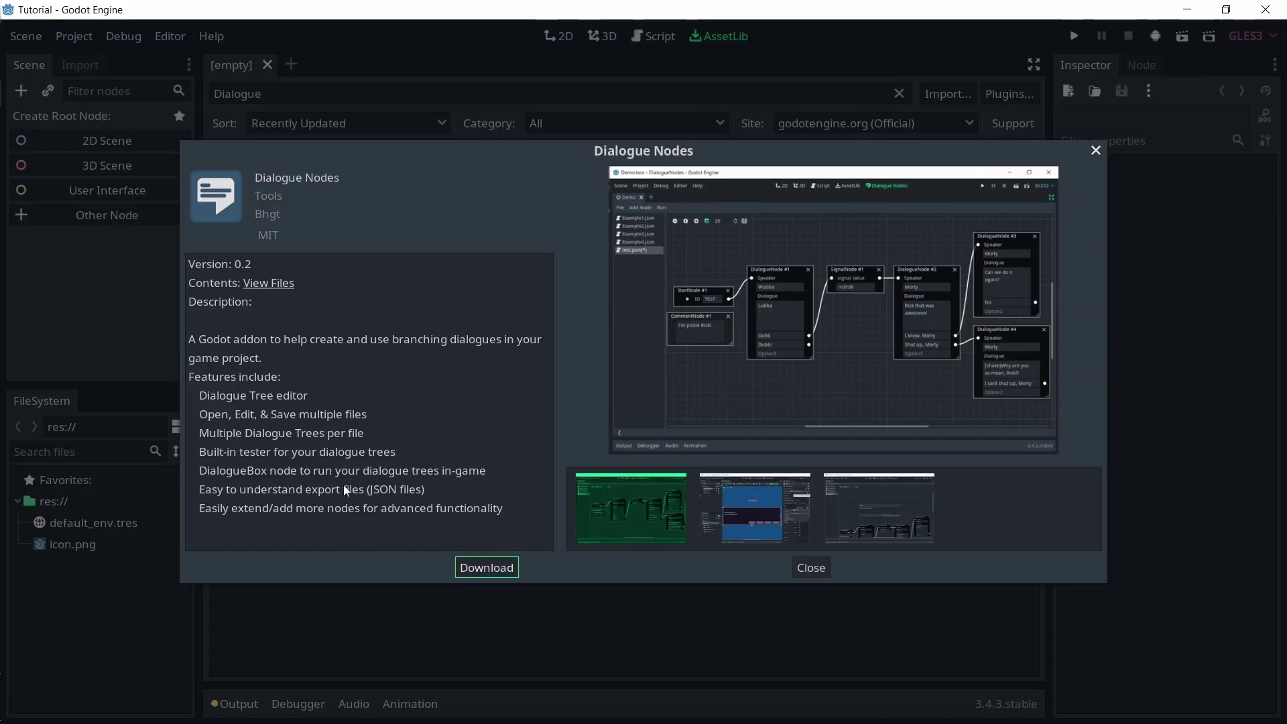
left_click(488, 567)
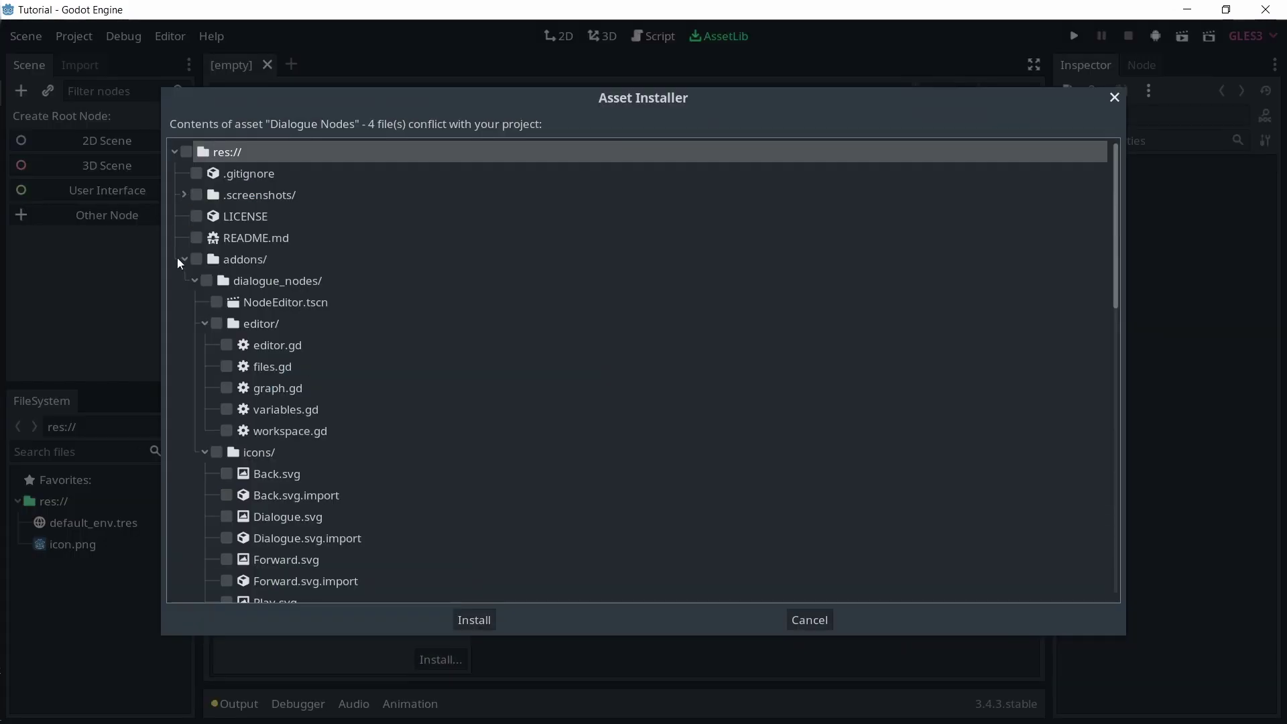
left_click(192, 259)
left_click(184, 260)
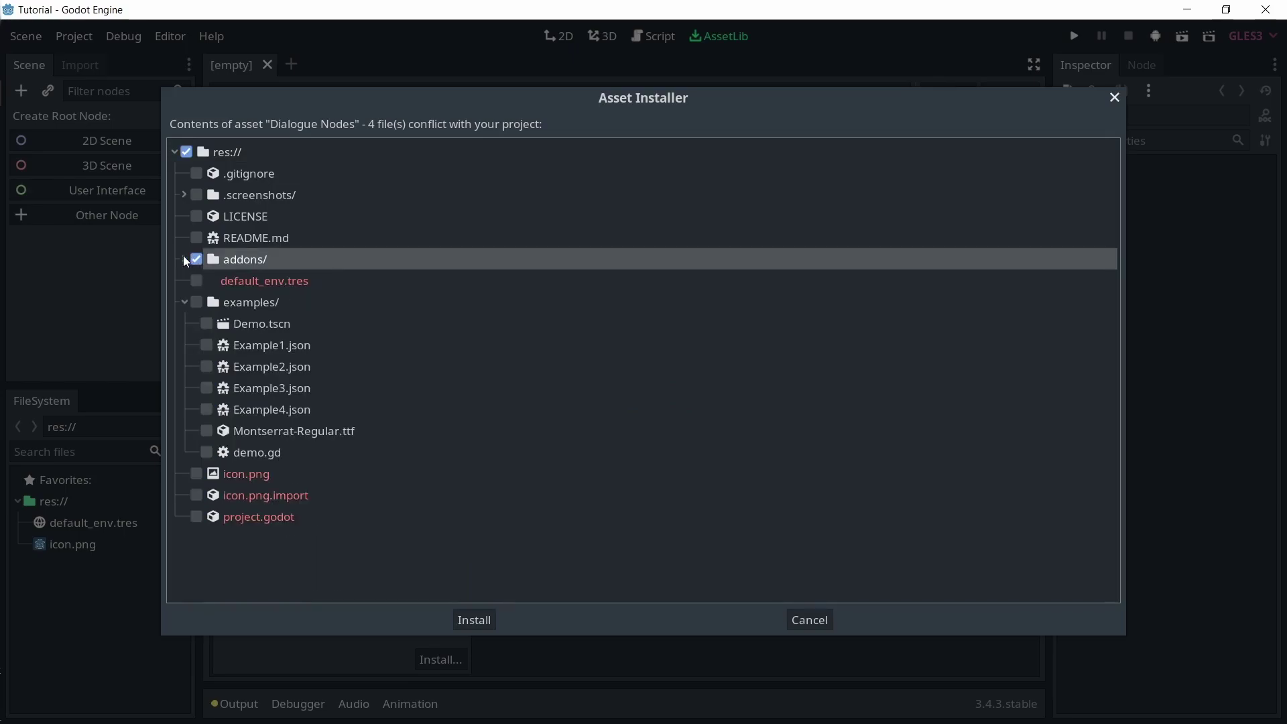
left_click(197, 302)
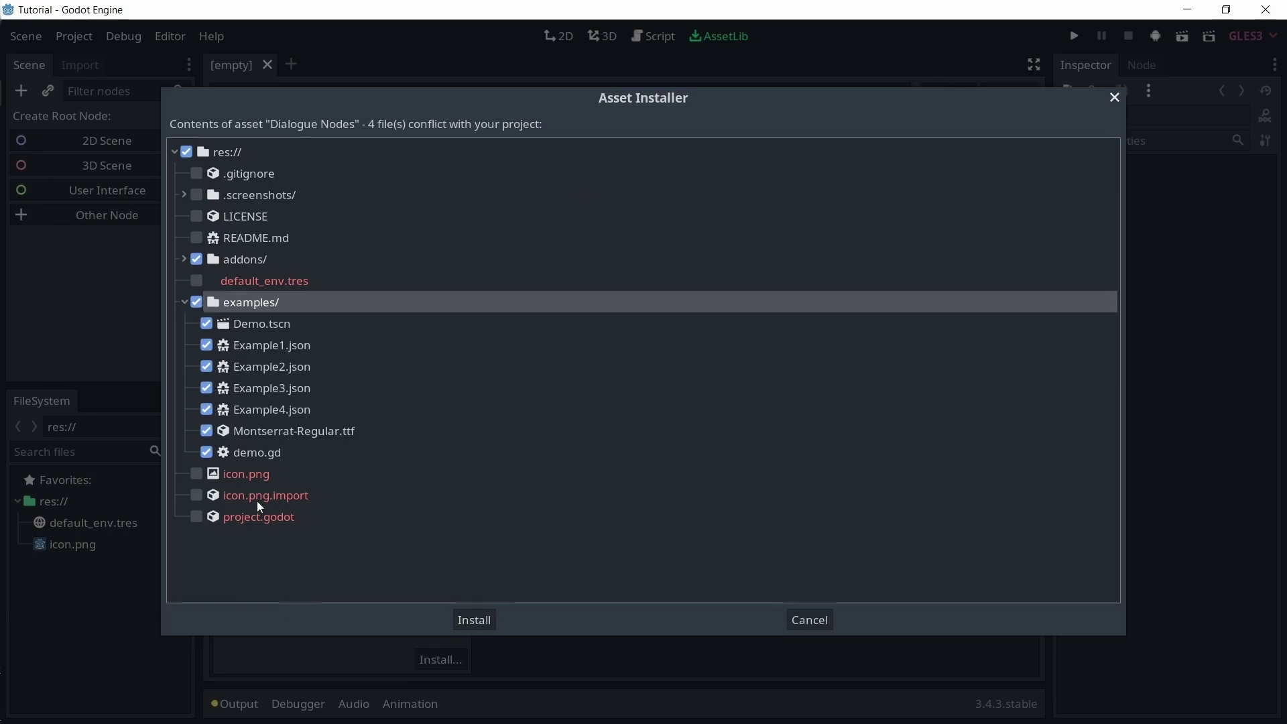
left_click(478, 620)
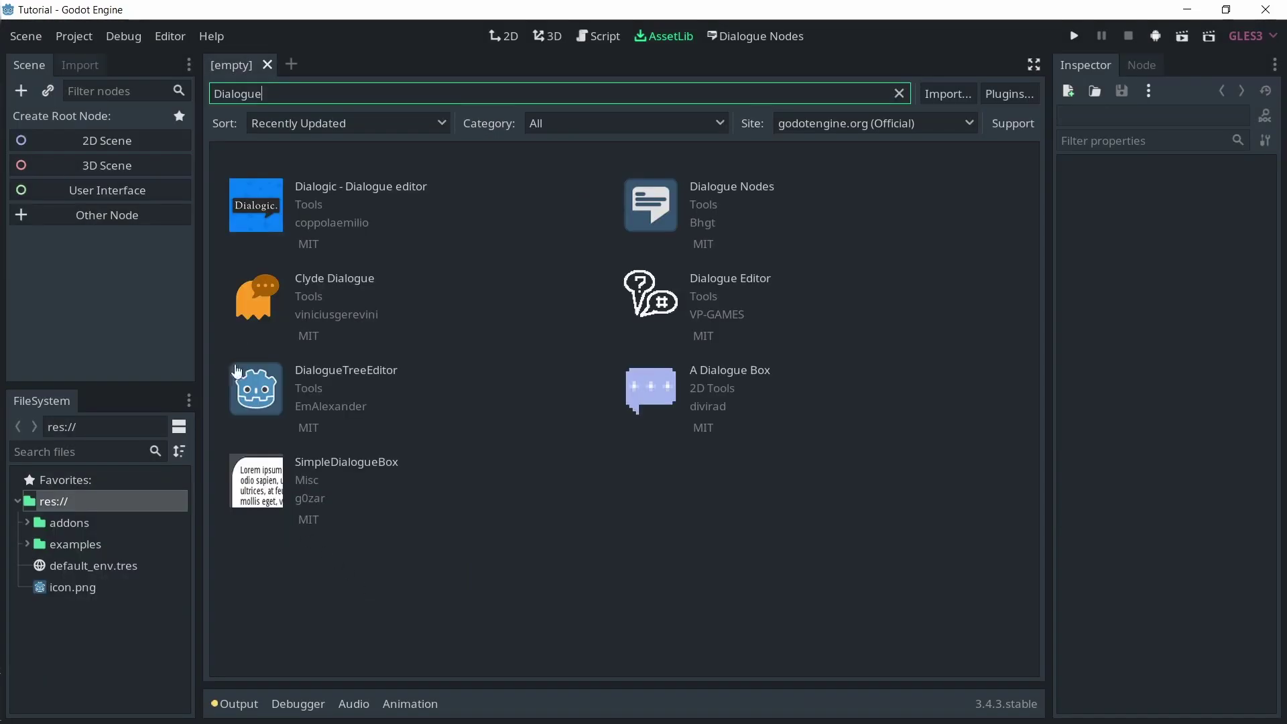
left_click(27, 523)
left_click(27, 522)
left_click(27, 522)
left_click(27, 522)
Step: Enable the Dialogue Nodes plugin in the project settings
left_click(74, 36)
left_click(78, 66)
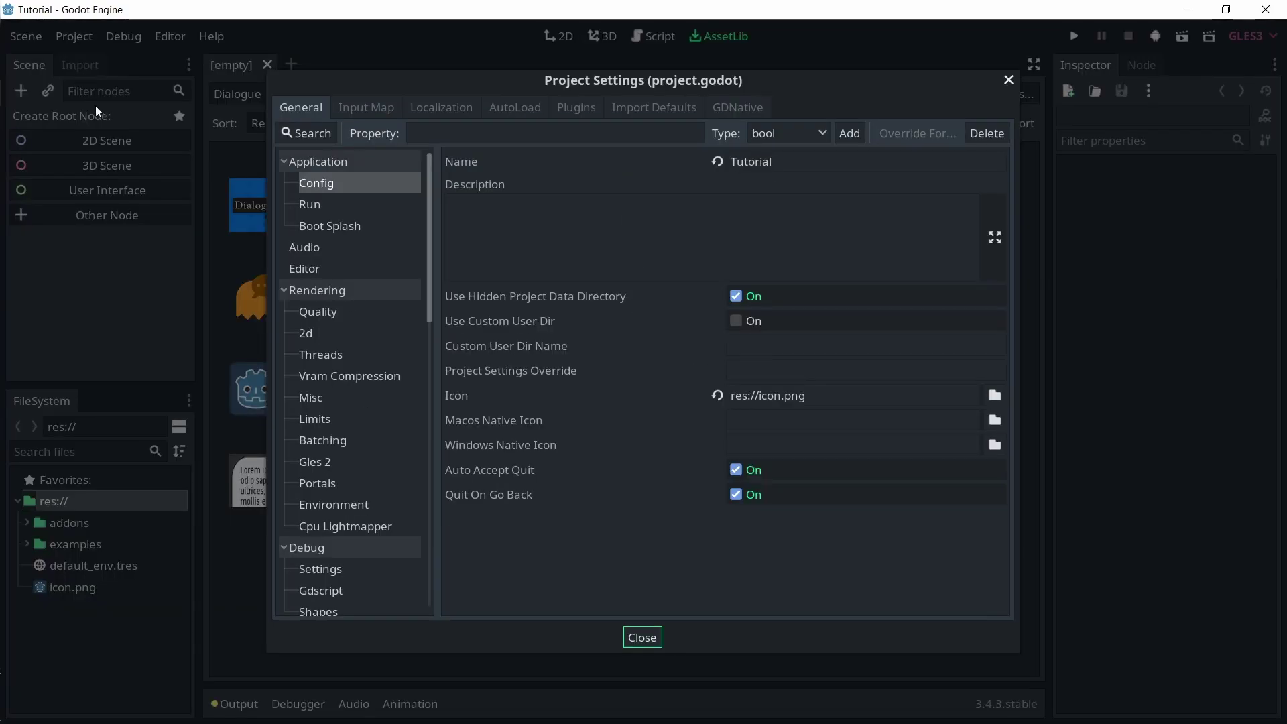
left_click(573, 108)
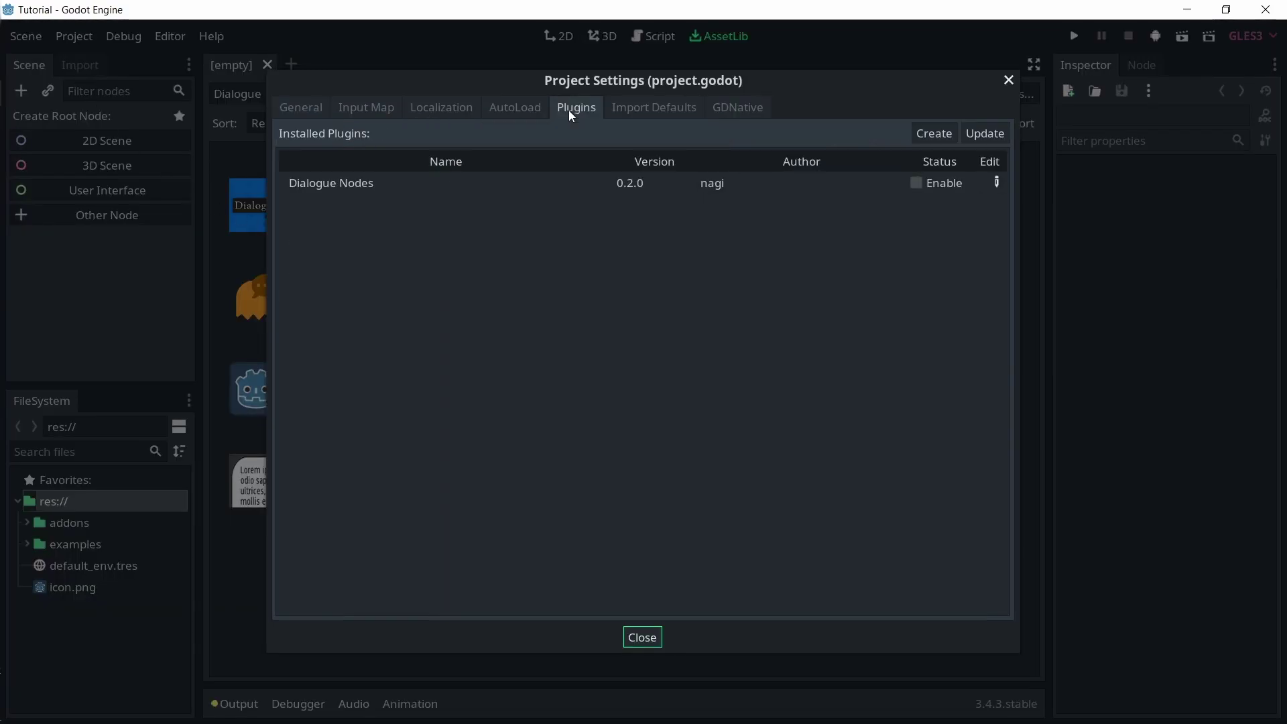
left_click(922, 183)
left_click(643, 638)
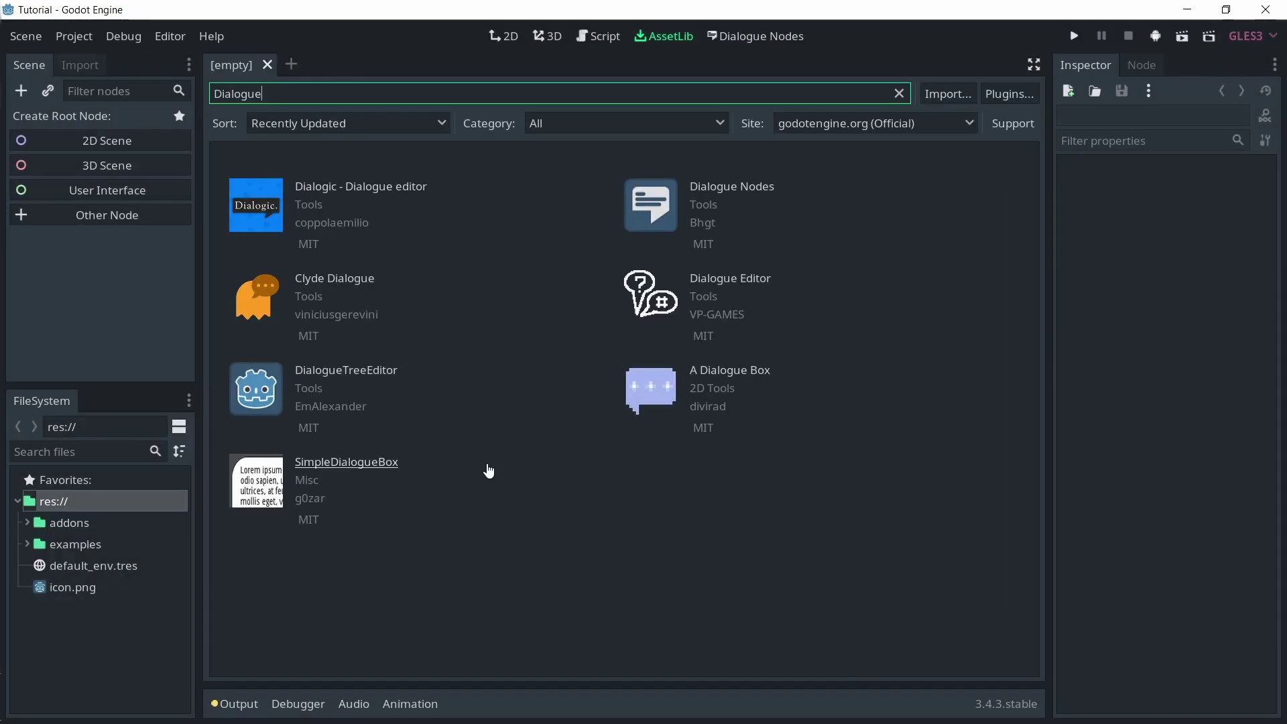
Step: Create a new dialogue tree file named test in the project root using the Dialogue Nodes editor
left_click(747, 41)
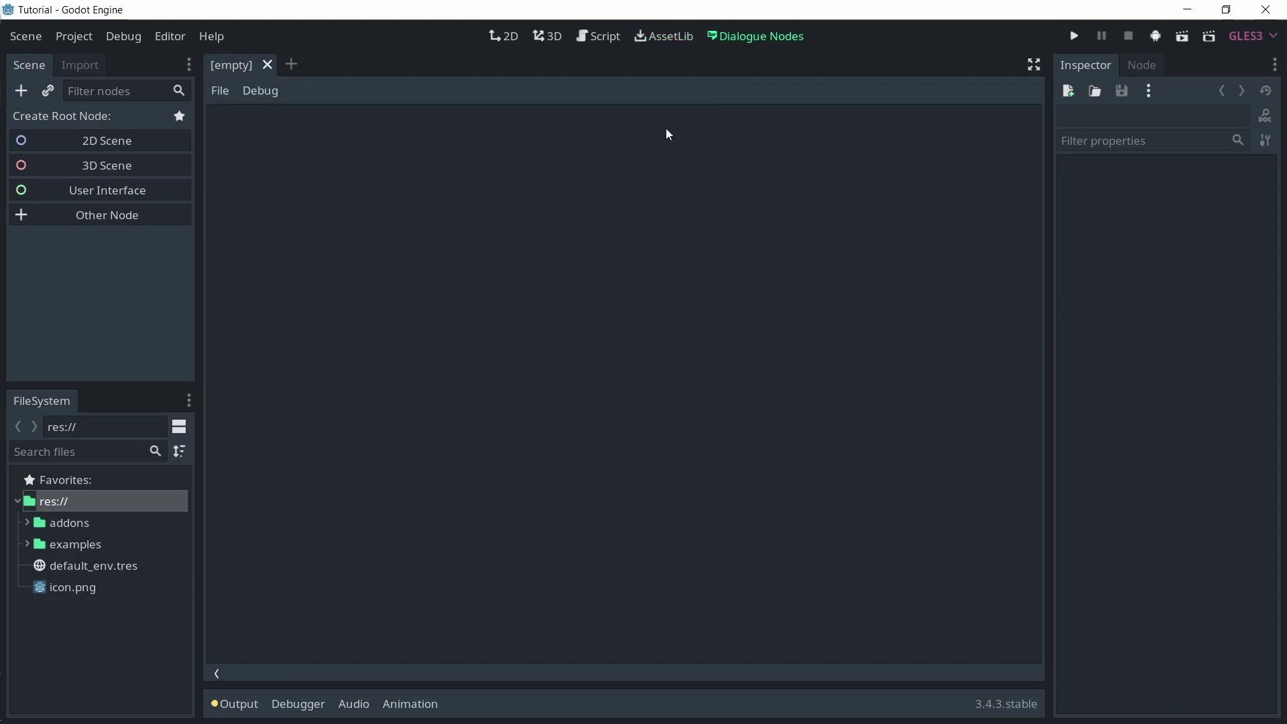
left_click(220, 91)
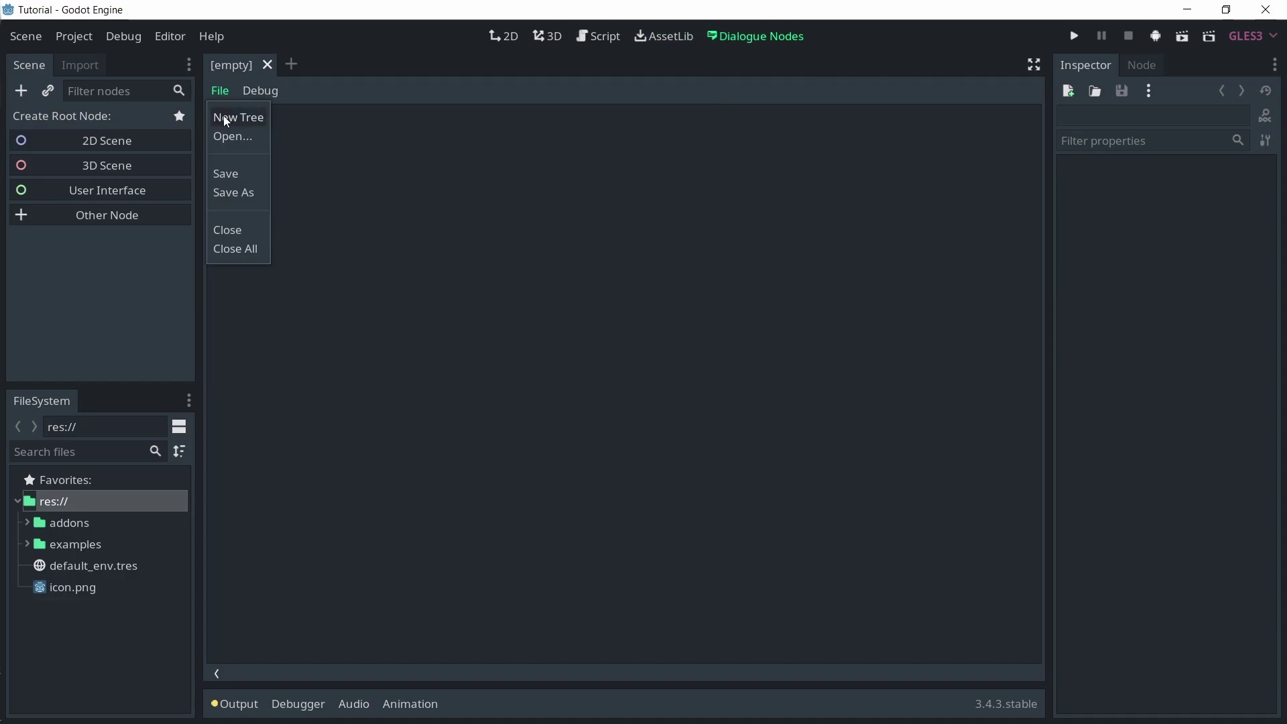
left_click(226, 120)
type("test")
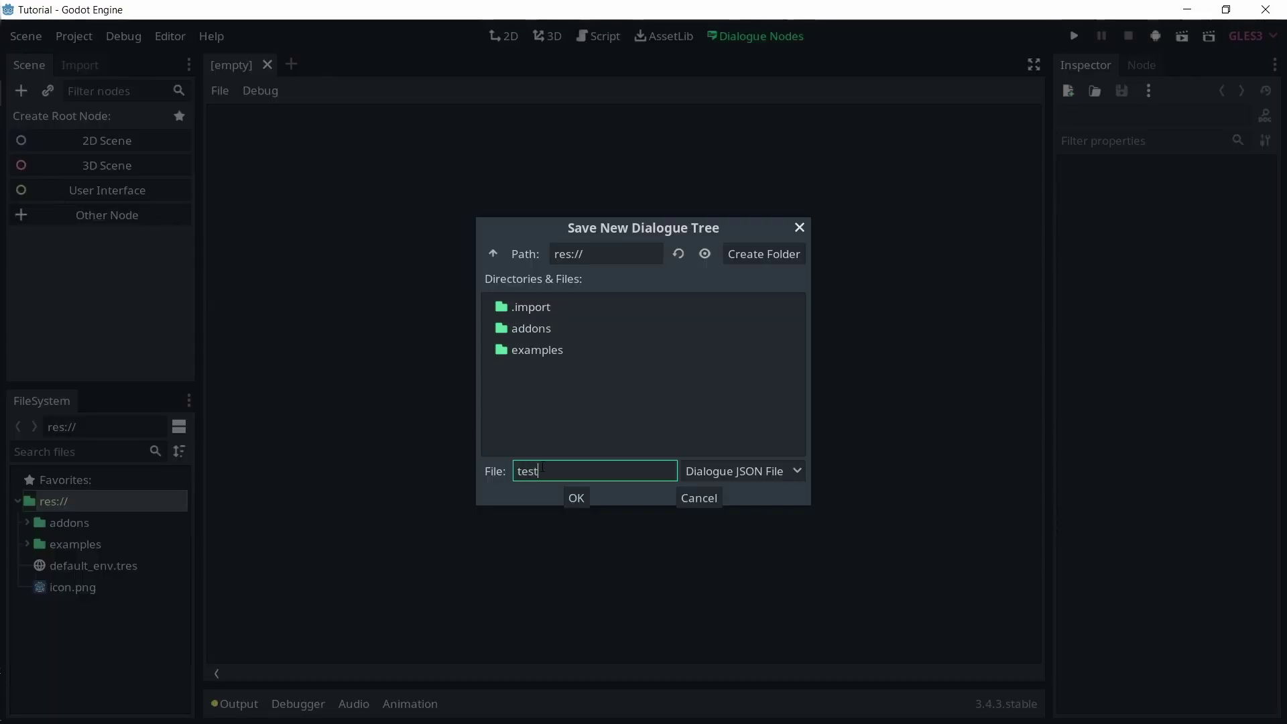
left_click(577, 503)
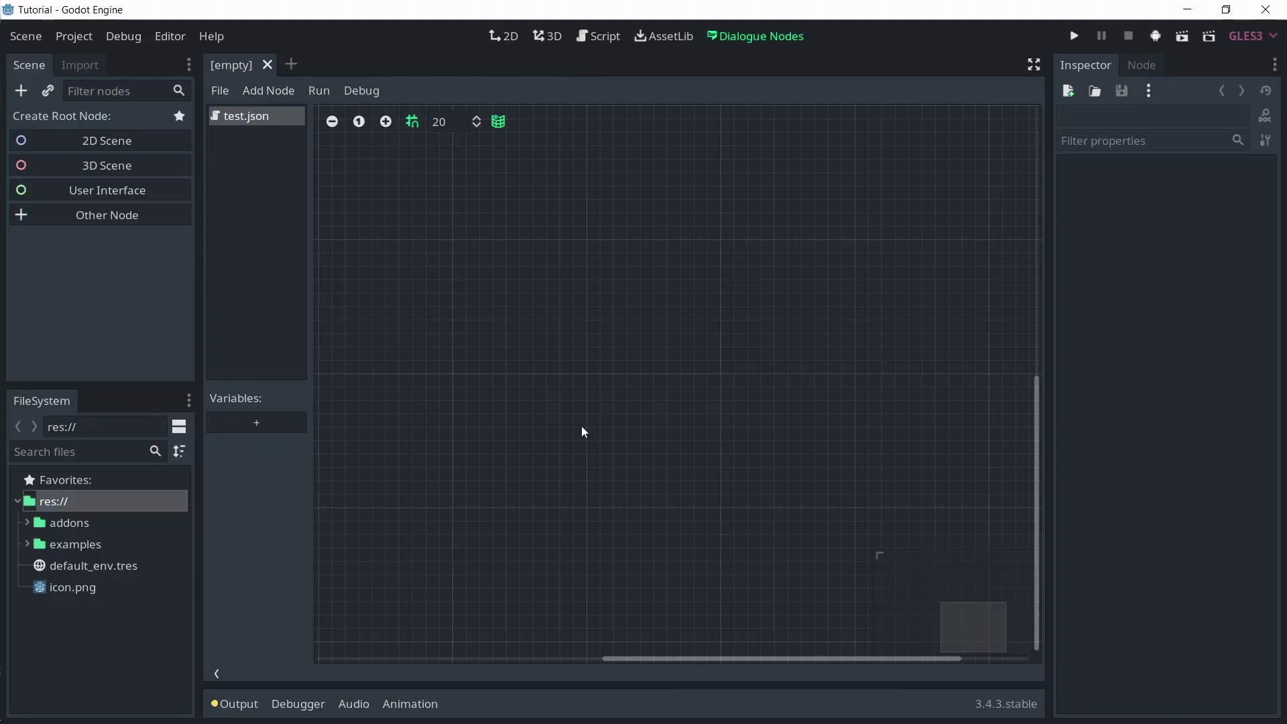
Step: Add a StartNode with the ID TEST to the dialogue graph
left_click(273, 91)
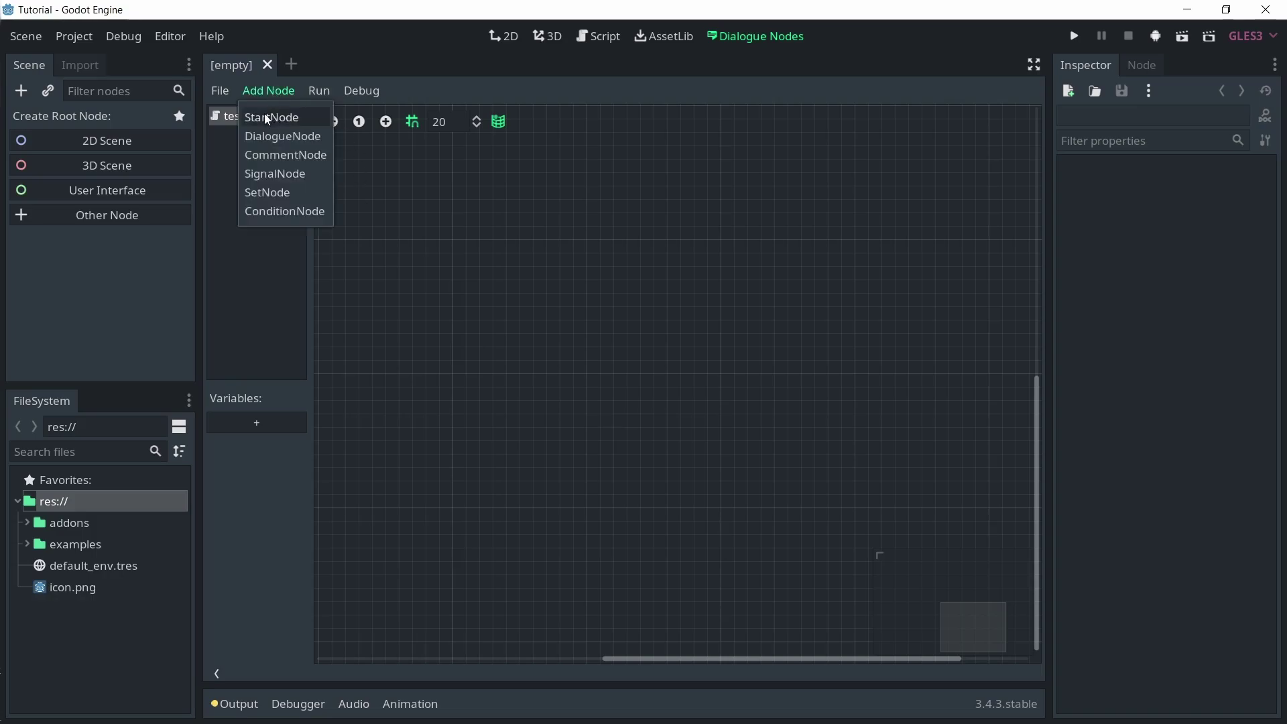
left_click(481, 272)
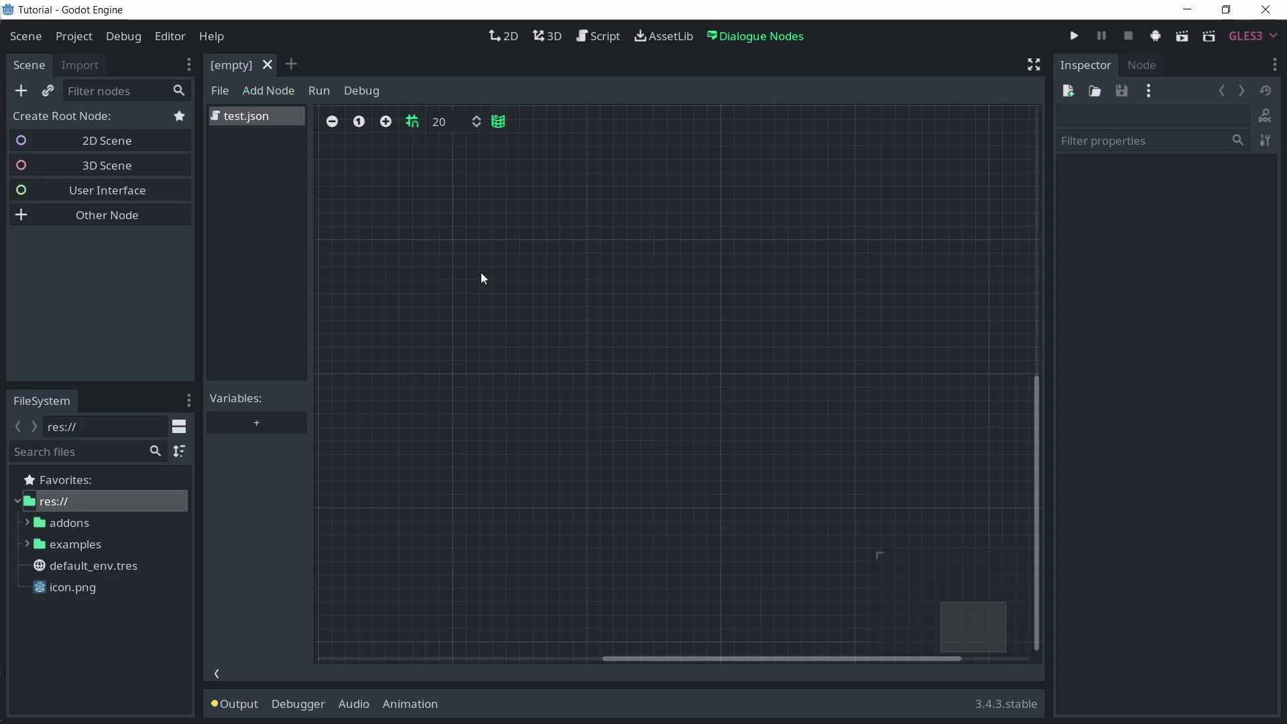
right_click(481, 273)
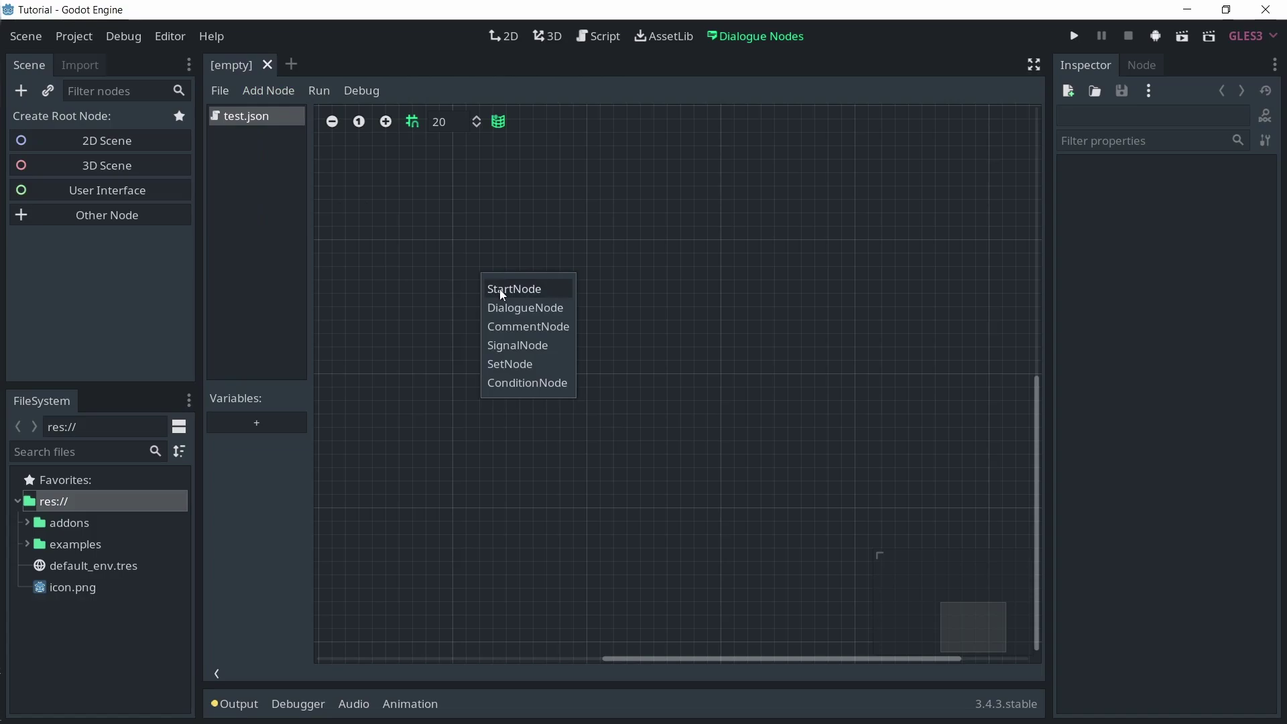
left_click(513, 290)
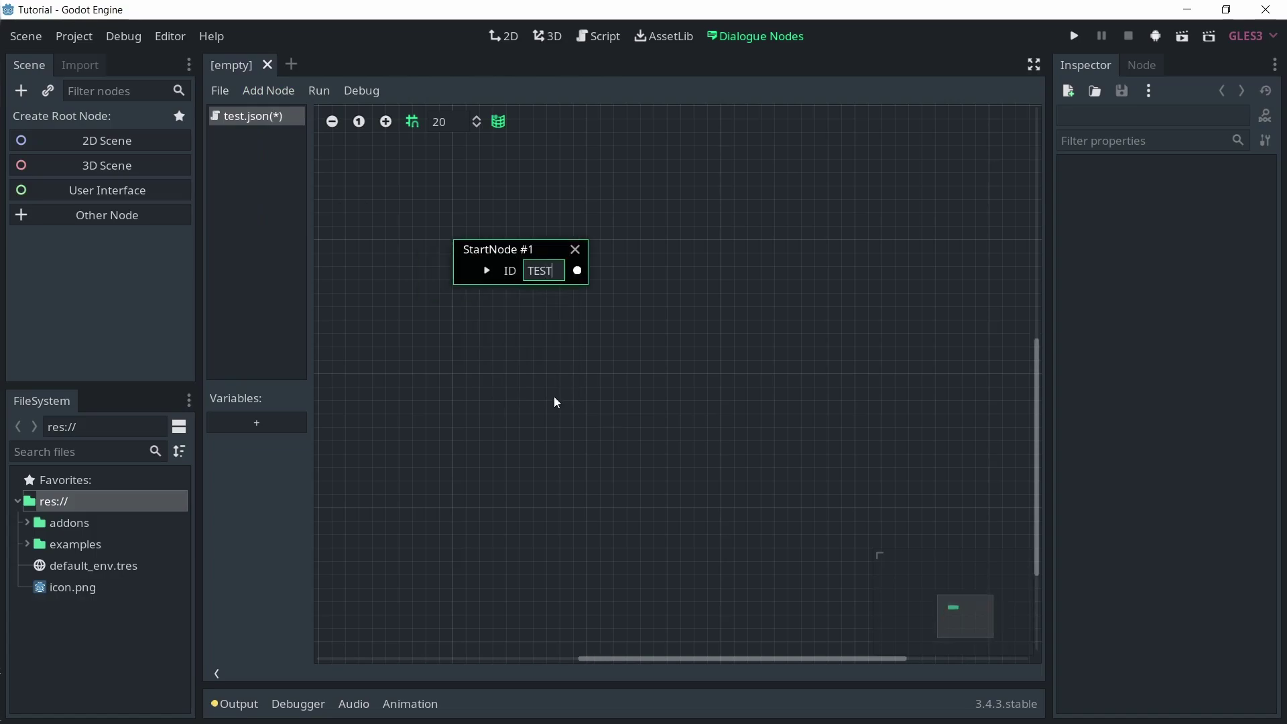
Step: Add a DialogueNode connected to the StartNode's output and set its speaker to Godette
left_click_drag(578, 270, 671, 254)
left_click(686, 299)
left_click(665, 293)
type("Godette")
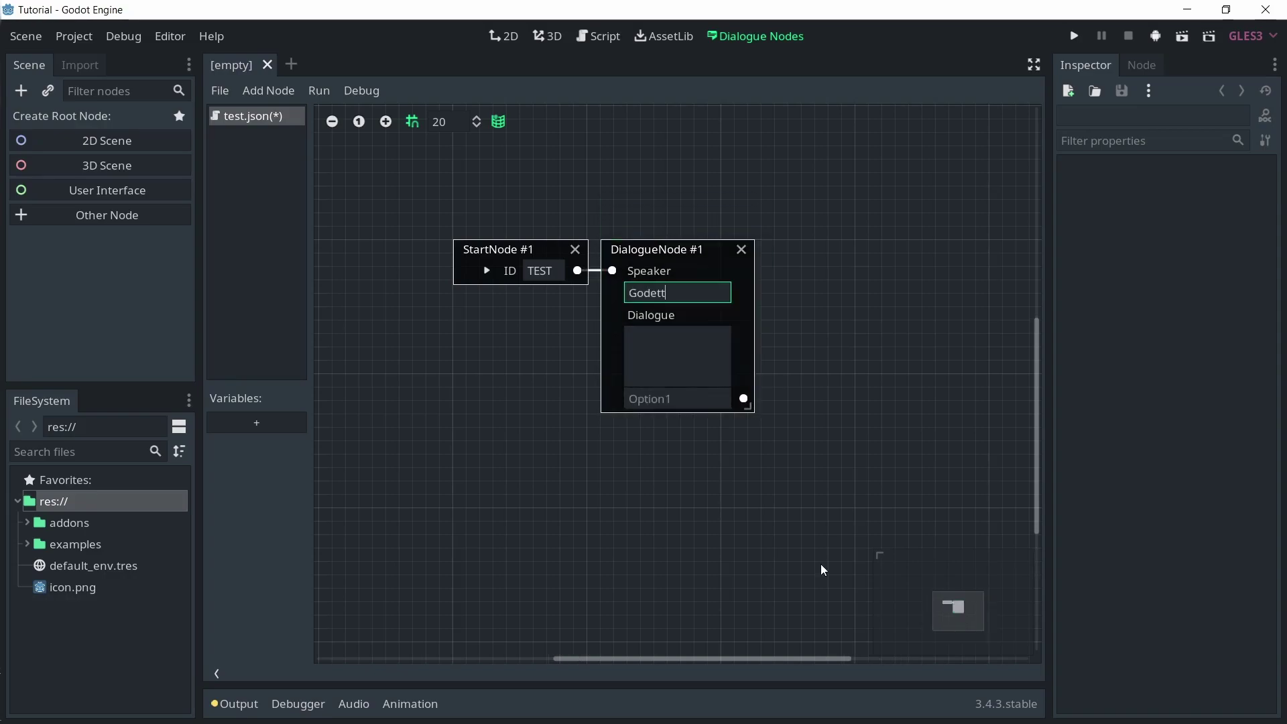
Step: Fill the DialogueNode with the dialogue bababooye and the options What, Yes, Really? and Maybe?
key("Tab")
type("bababooye")
left_click(664, 399)
type("What")
key("Tab")
type("Yes")
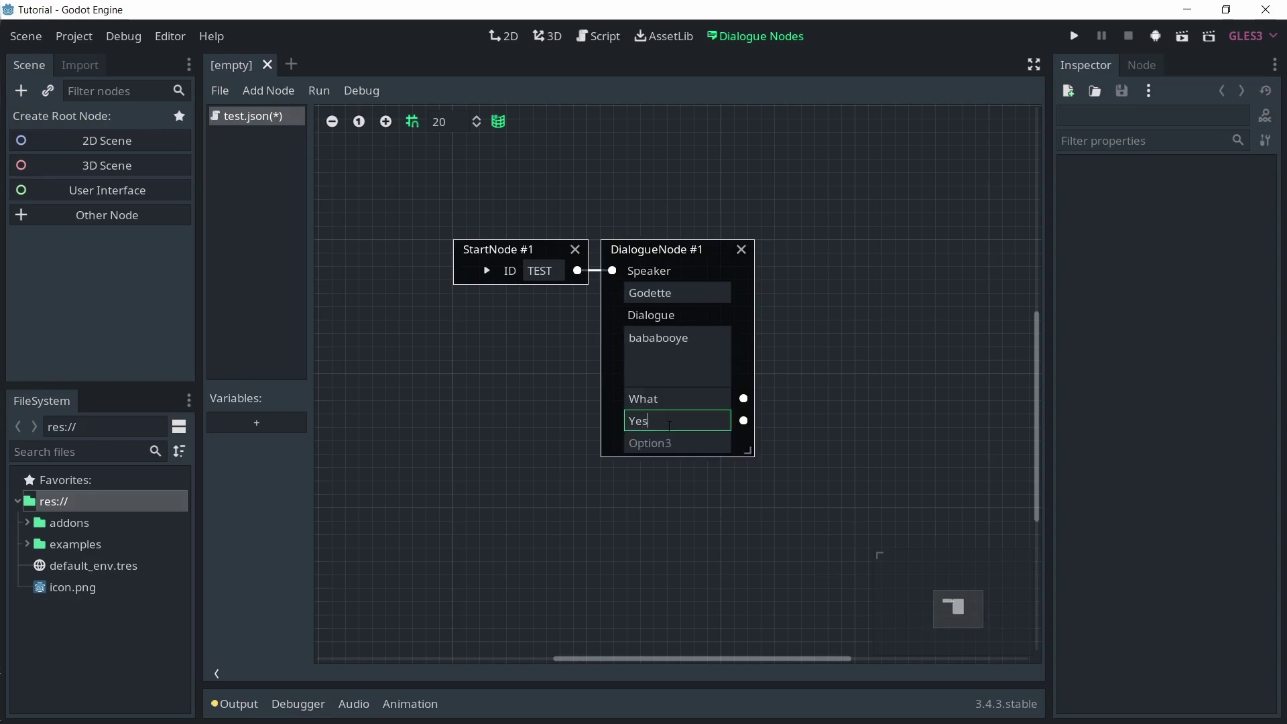
key("Tab")
type("Really?")
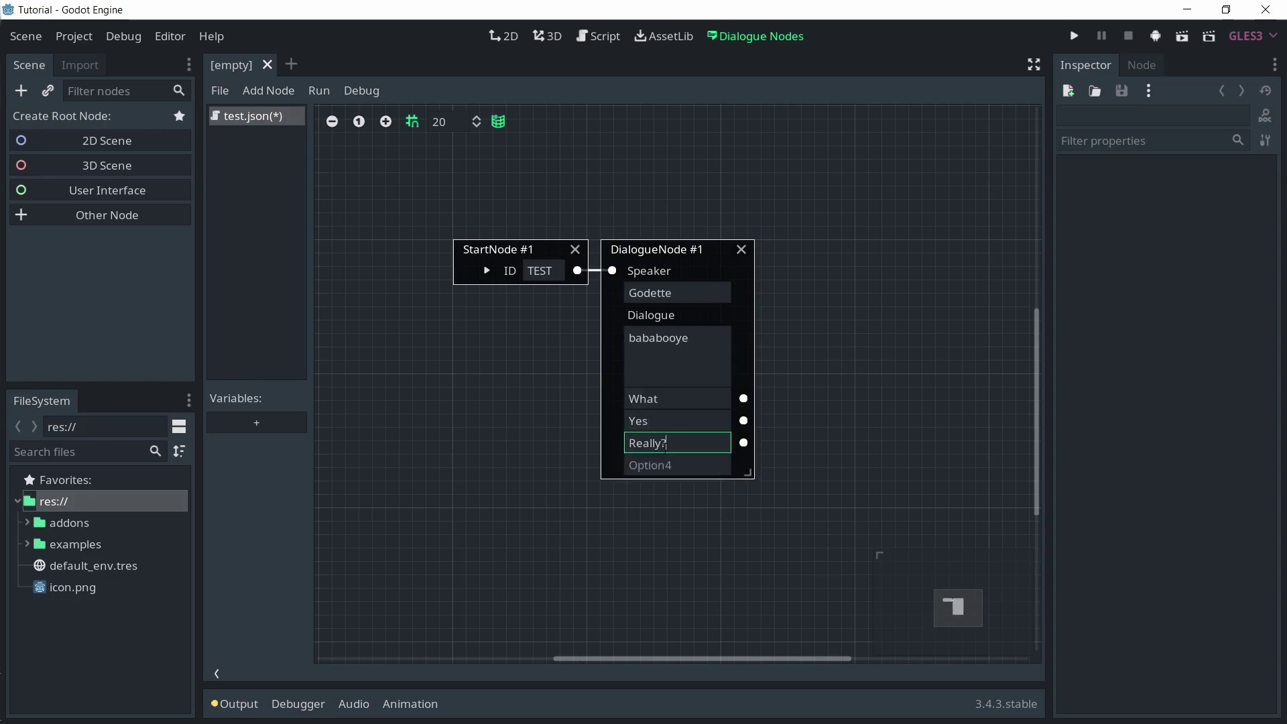
key("Tab")
type("Maybe?")
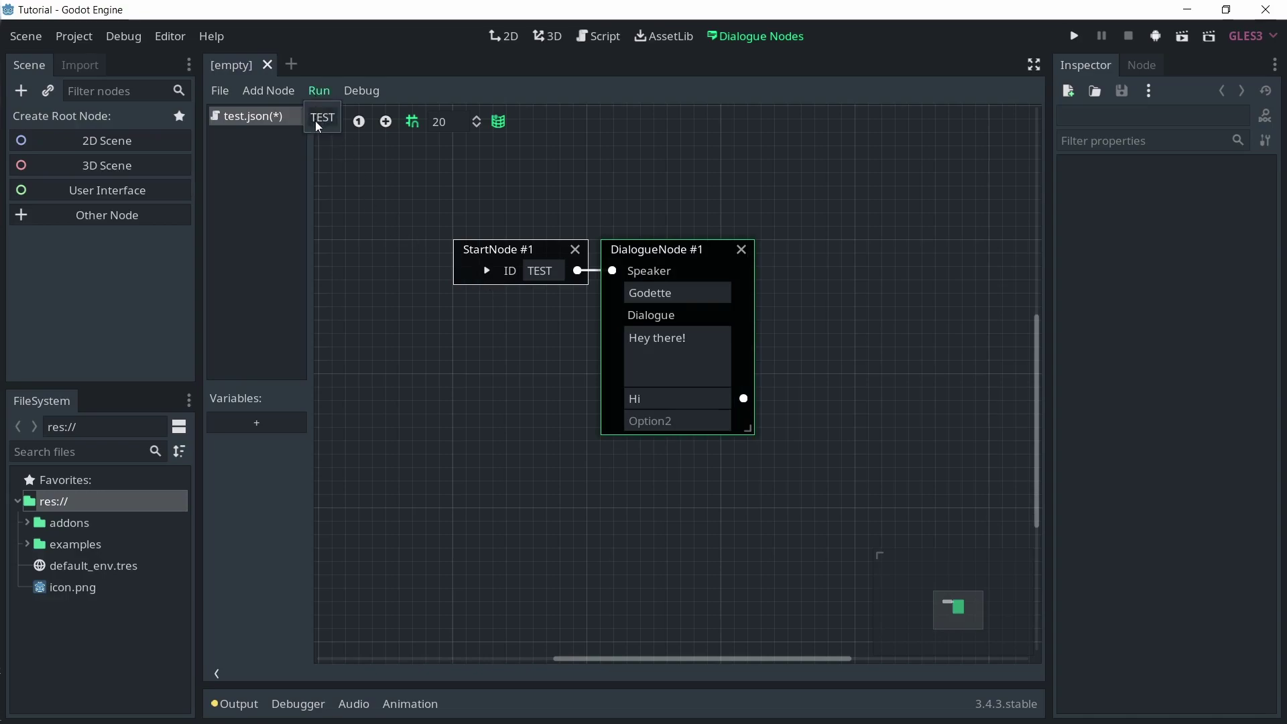
Step: Test-run the TEST dialogue, answering Hi, and check the output log after running from the StartNode
left_click(323, 120)
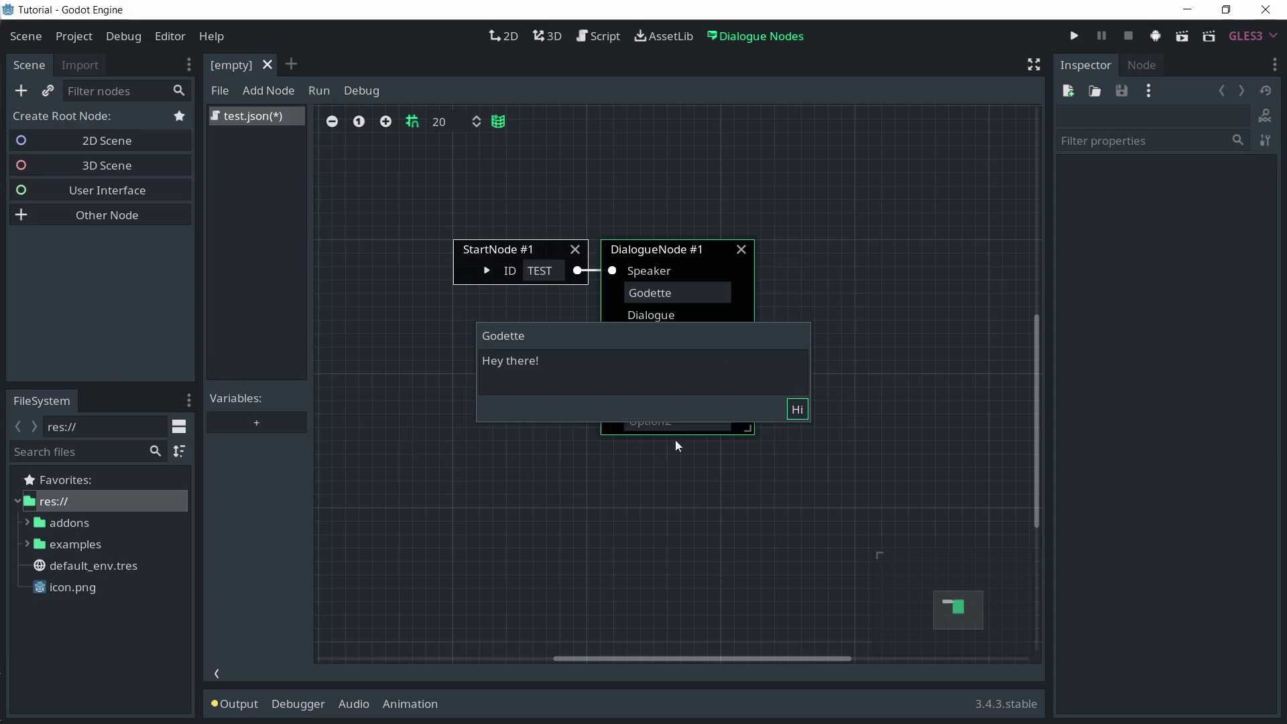
left_click(797, 410)
left_click(486, 270)
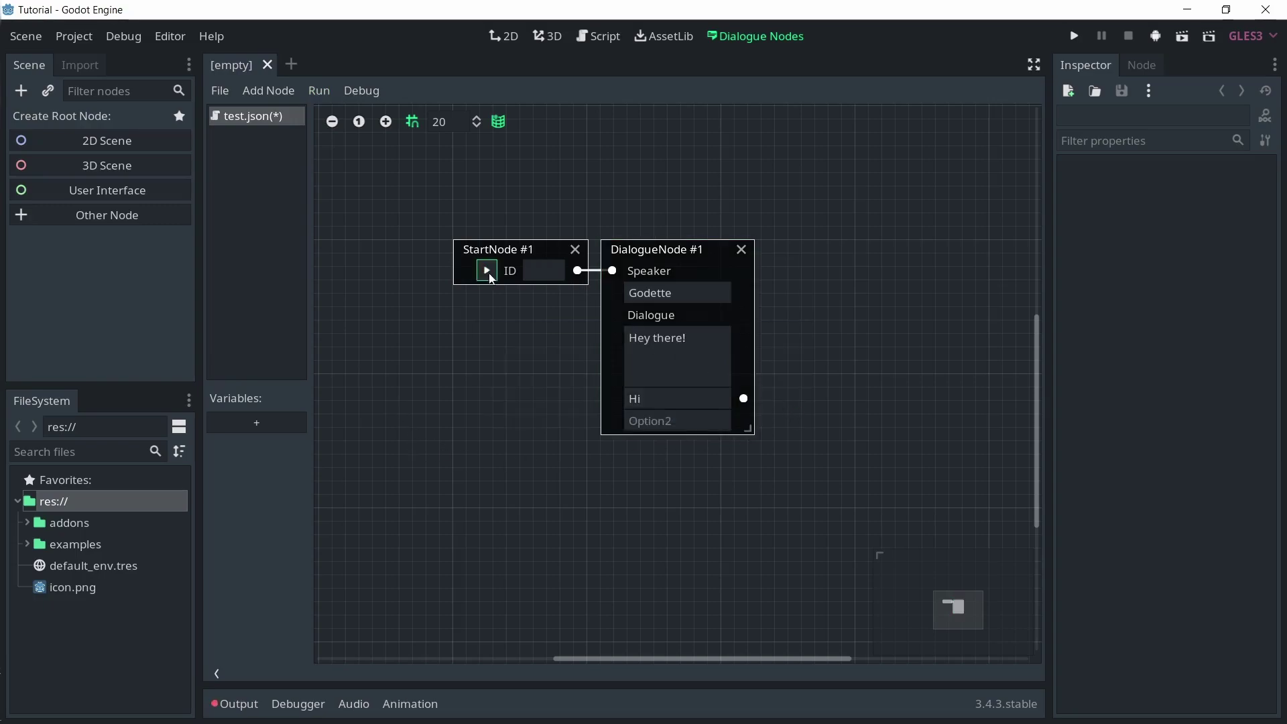
left_click(248, 703)
left_click_drag(378, 547, 213, 546)
Step: Save the test.json dialogue tree
right_click(252, 117)
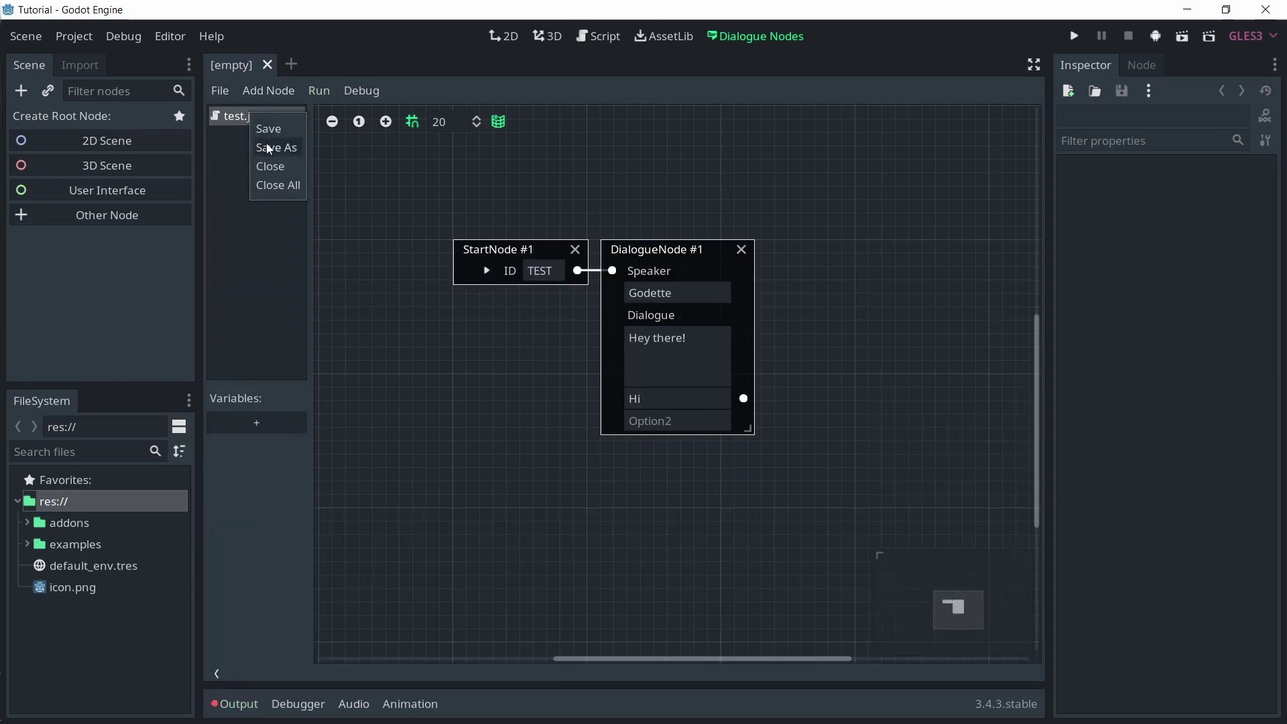
left_click(267, 129)
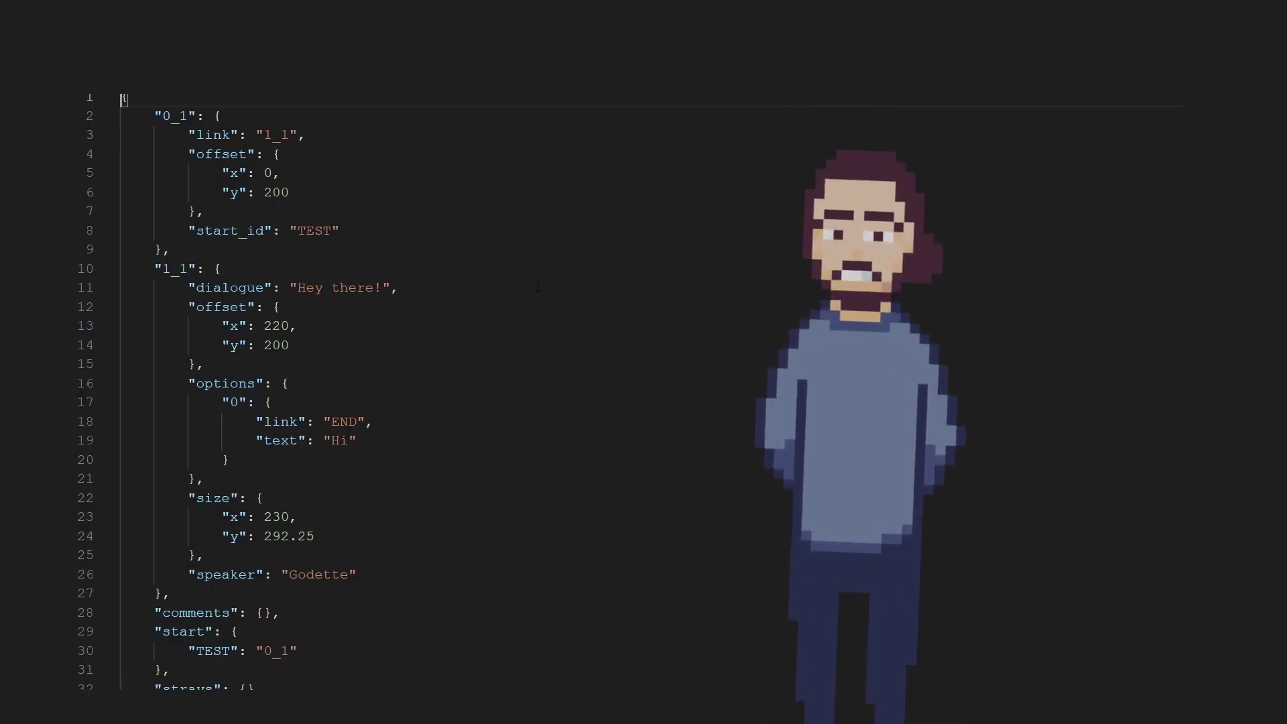
Step: Examine the saved dialogue JSON from the node entries down to the start, strays and variables sections
scroll(549, 238, "down", 1)
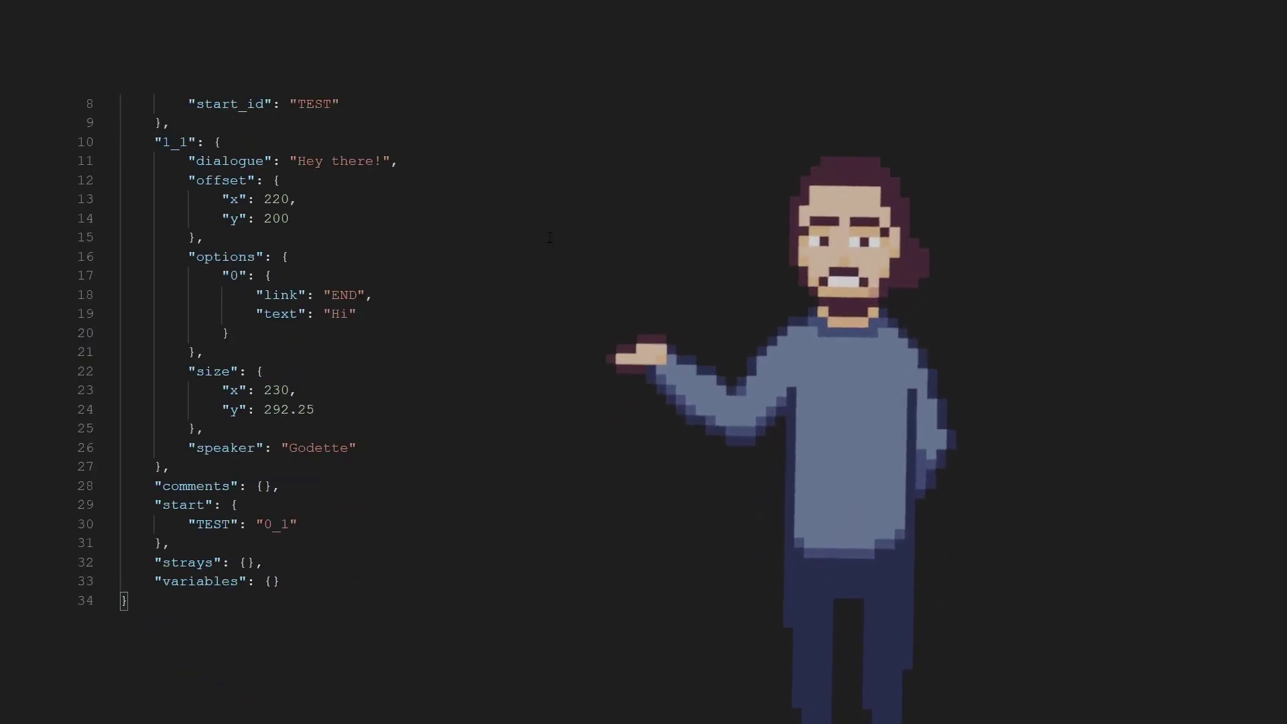
key("ctrl+Home")
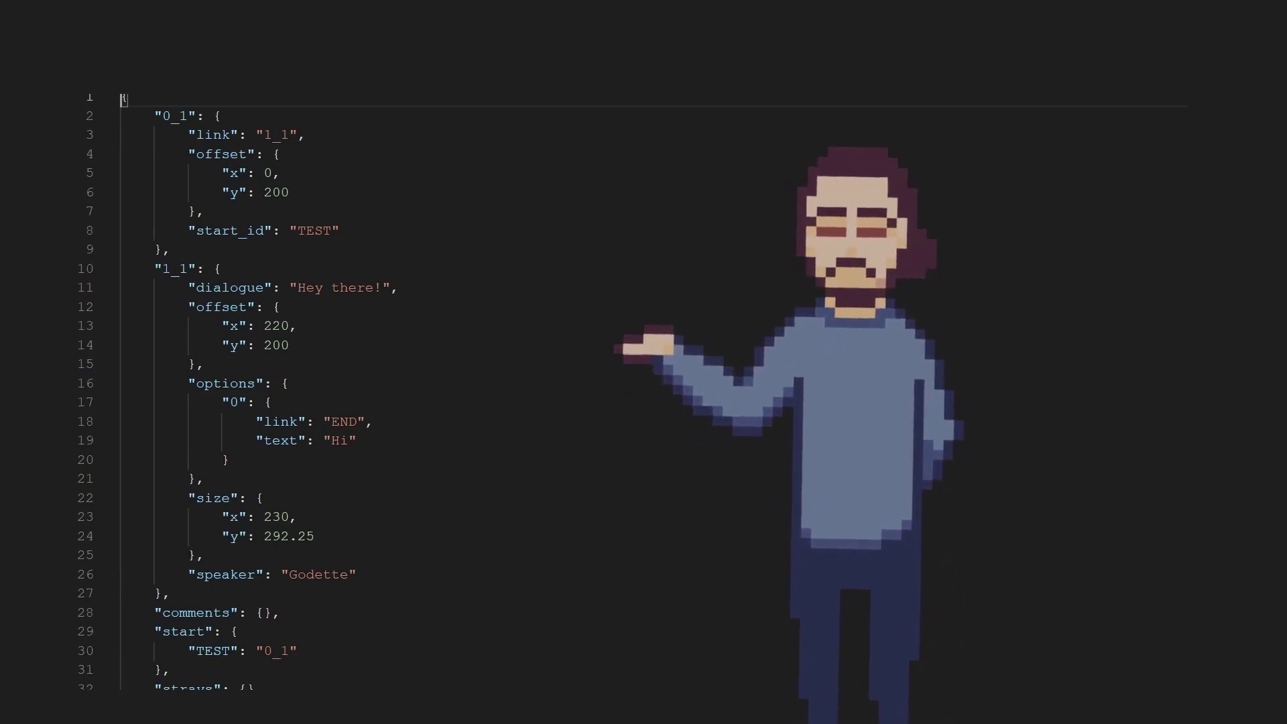
scroll(536, 389, "down", 1)
scroll(536, 389, "down", 2)
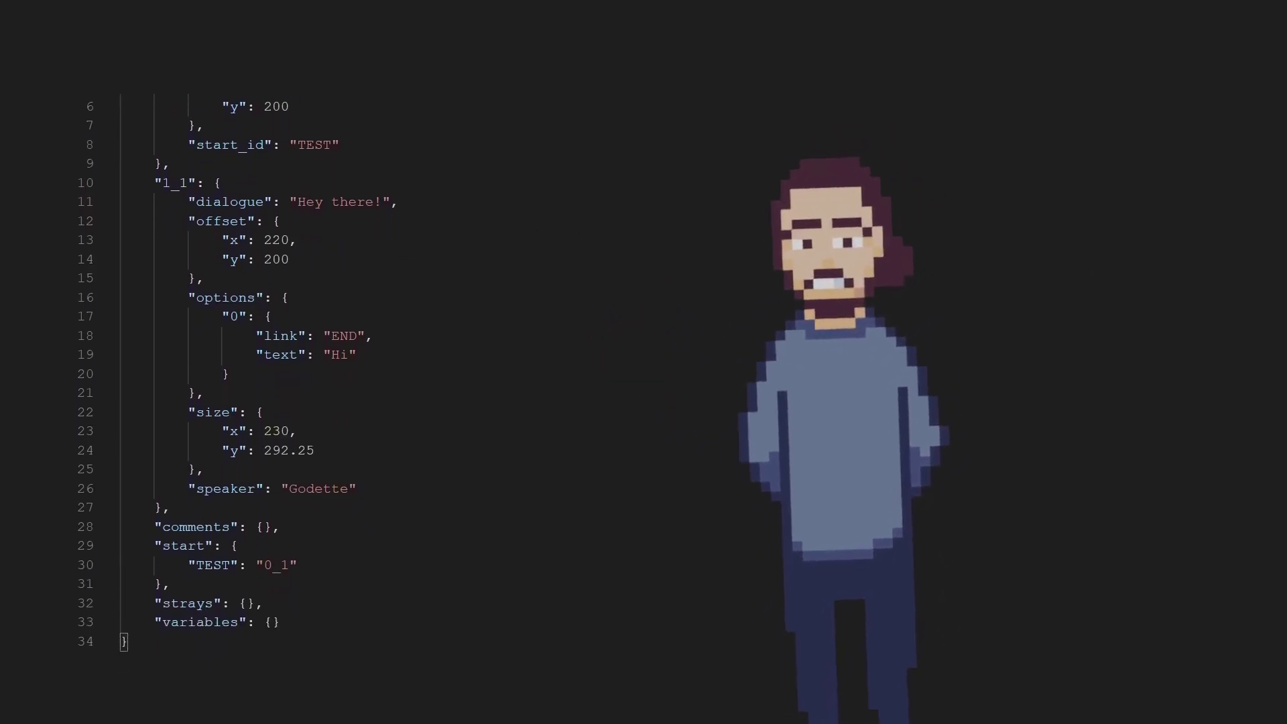
scroll(536, 388, "up", 1)
key("ctrl+Home")
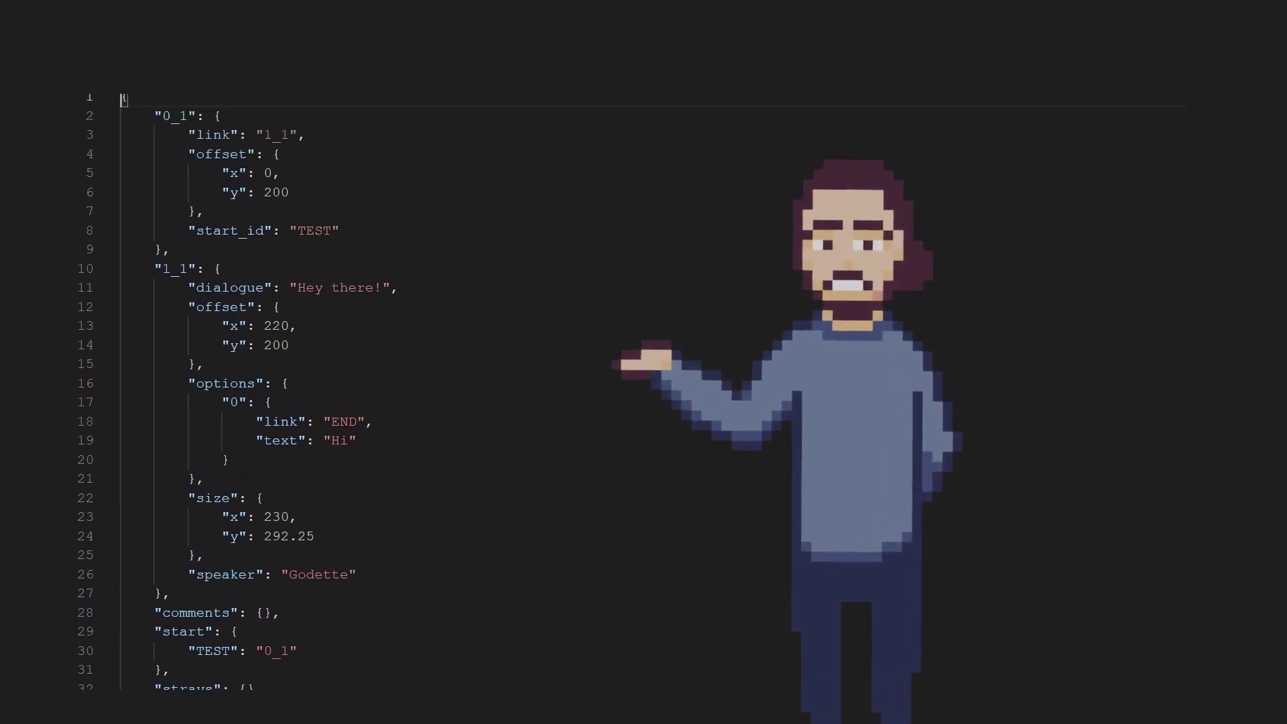
scroll(956, 348, "down", 4)
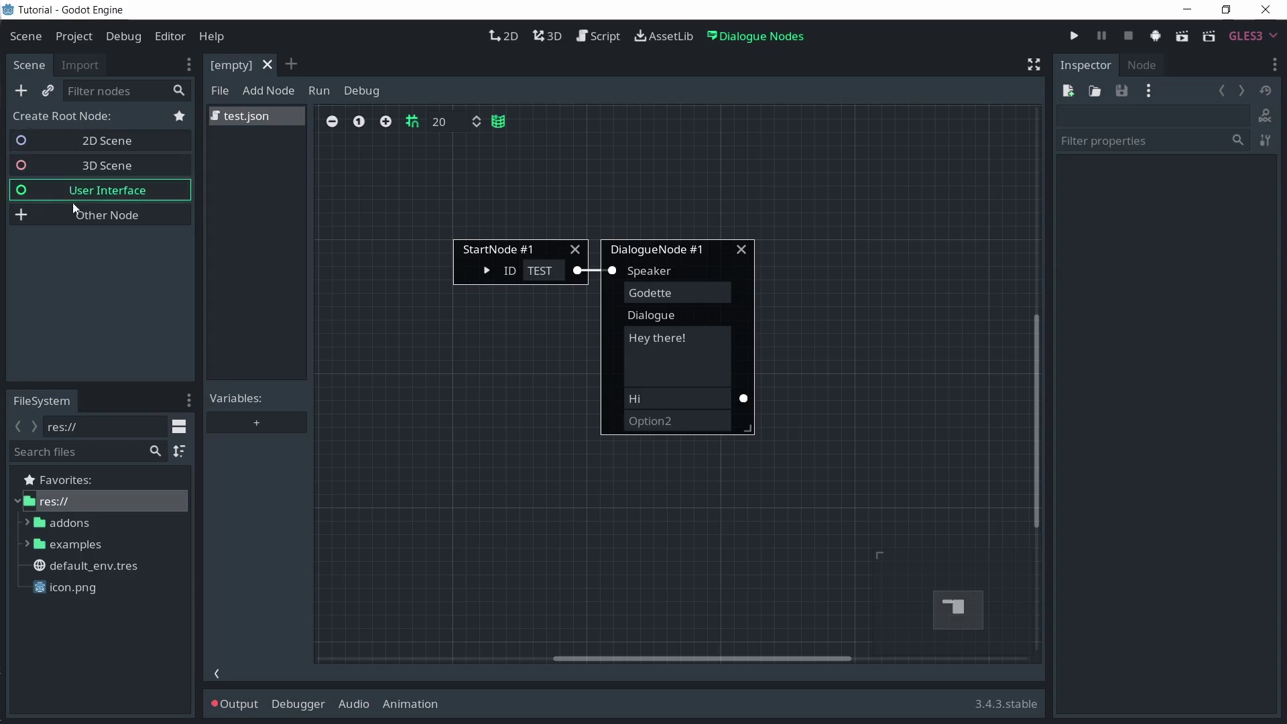
Step: Create a User Interface root node for the scene and add a DialogueBox node to it
left_click(72, 191)
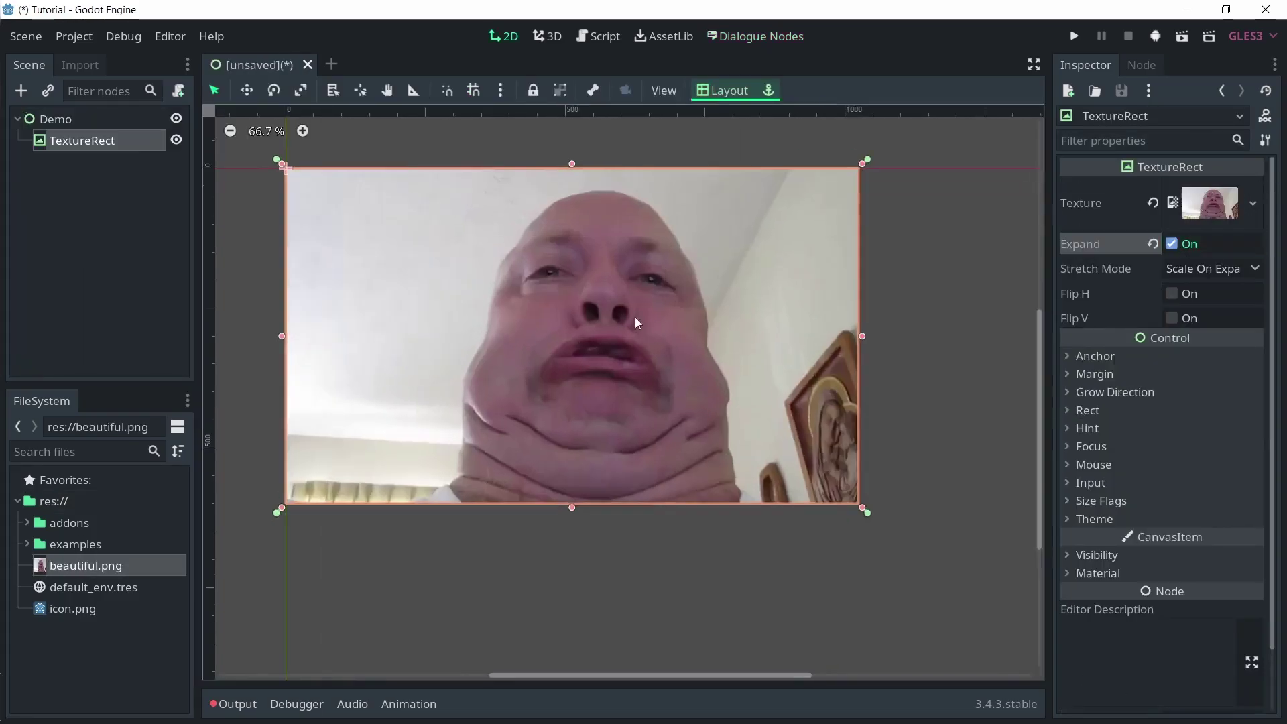
left_click(22, 88)
type("dialogue")
key("Down")
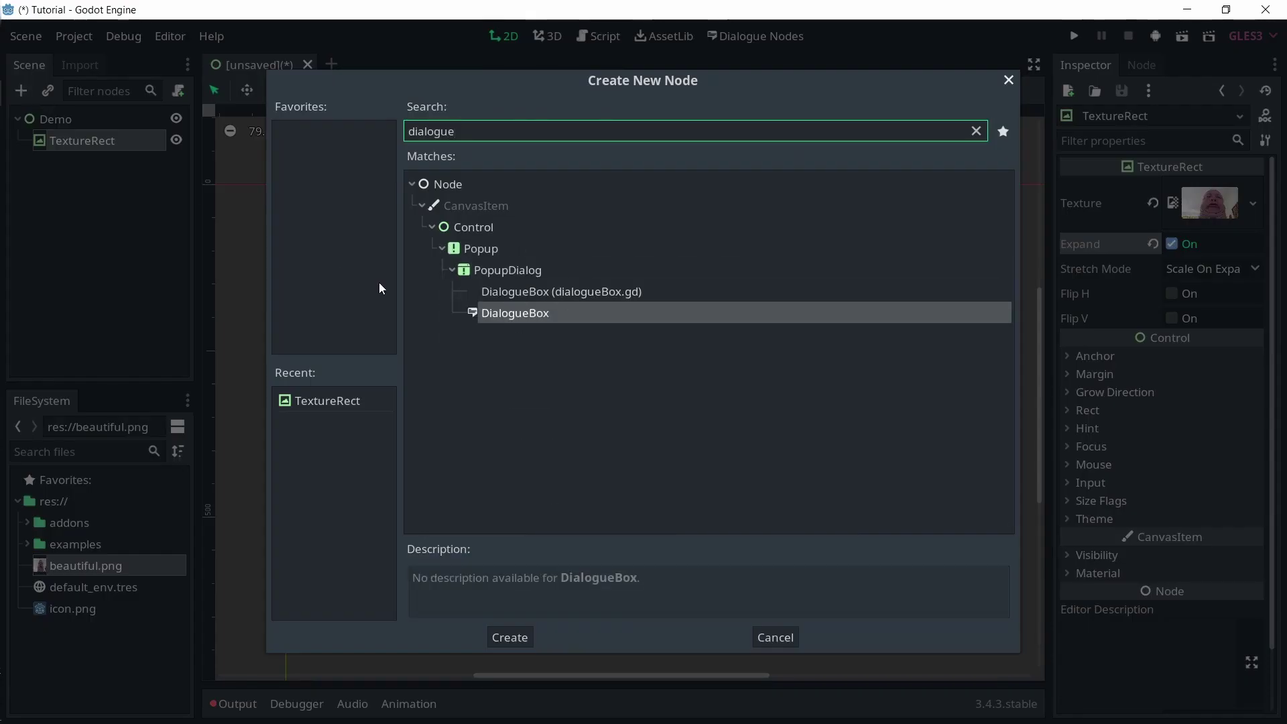
key("Return")
Step: Make the DialogueBox visible and move it within the 2D scene
left_click(177, 163)
left_click_drag(489, 228, 599, 257)
left_click_drag(90, 161, 67, 167)
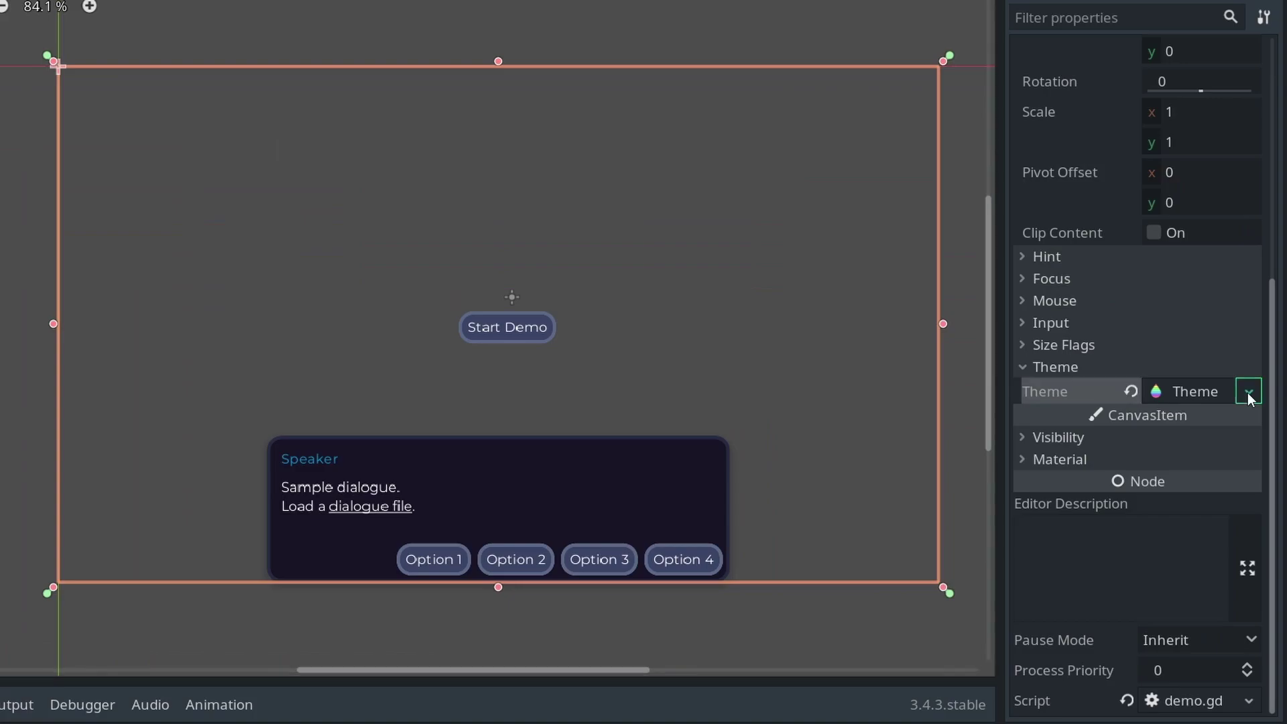
Step: Save the example Demo scene's theme resource to a file
left_click(1248, 393)
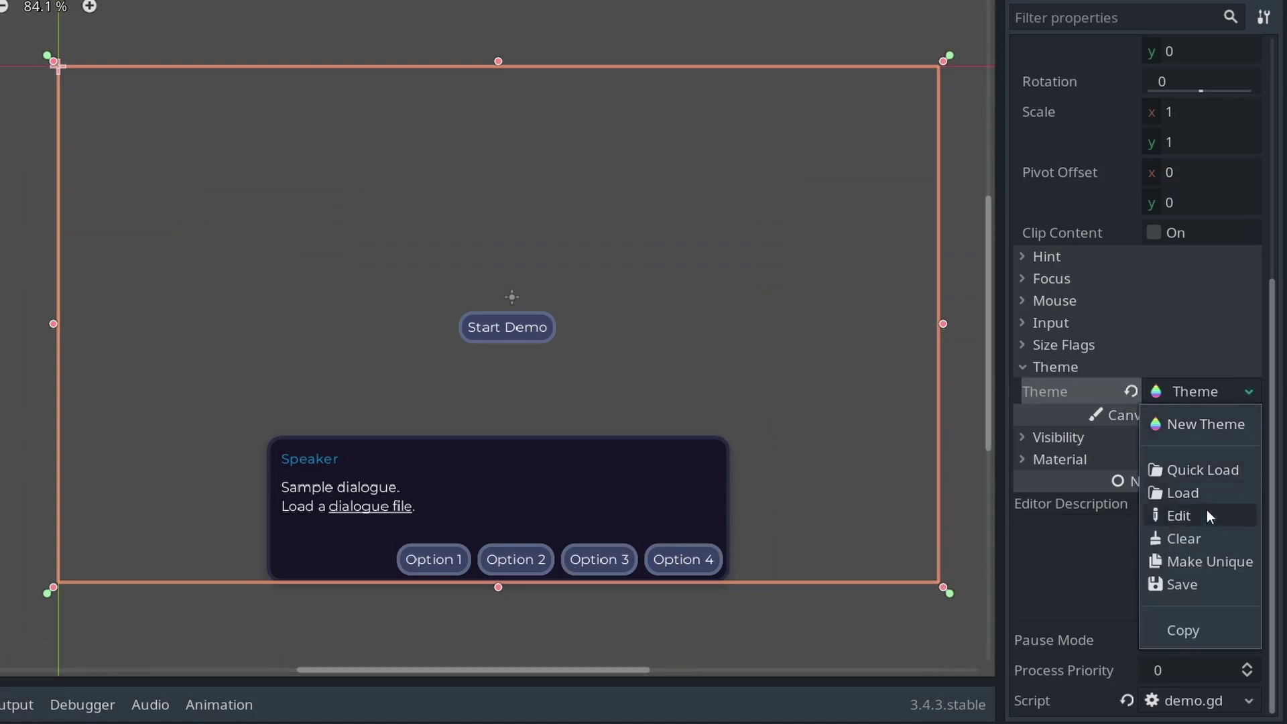
left_click(1190, 584)
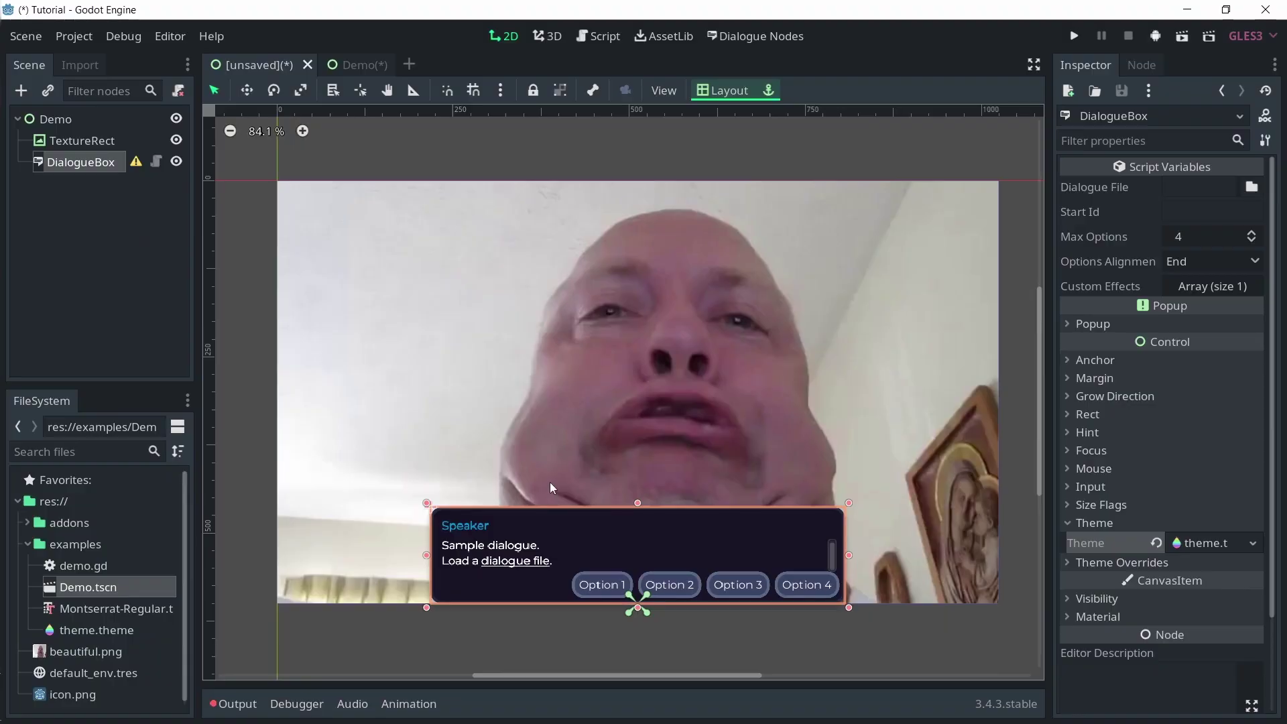
Step: Make the DialogueBox slightly taller by extending its upper edge upward
left_click_drag(637, 503, 637, 481)
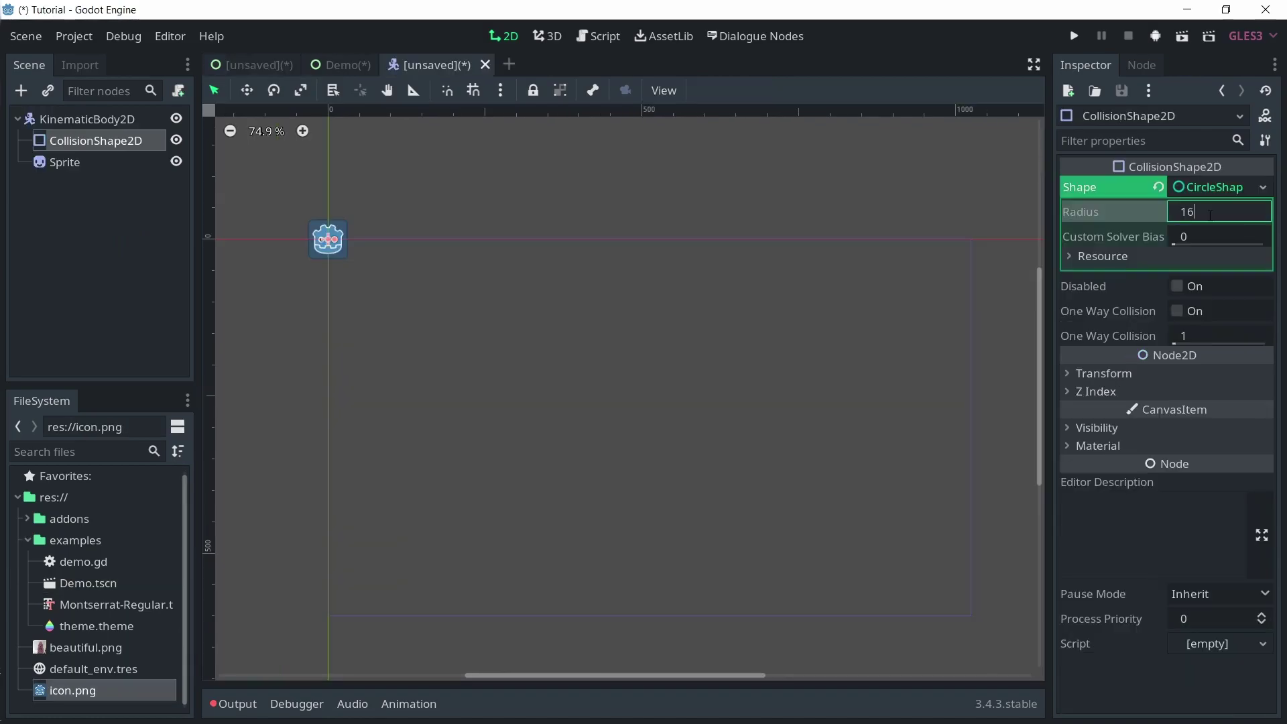
Step: Set the radius of the CollisionShape2D's circle shape to 32
key("Return")
left_click(1218, 210)
type("32")
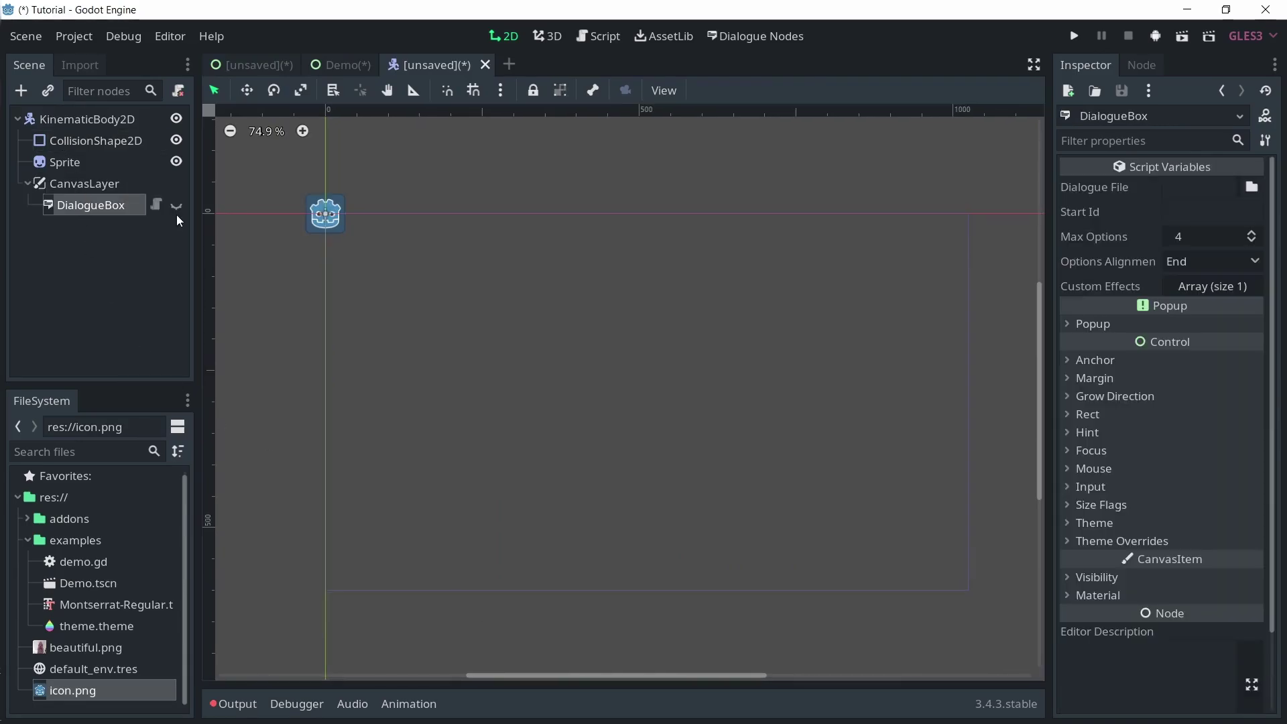
Step: Make the DialogueBox under the CanvasLayer visible, lay it out at Center Bottom and enlarge it from its upper corner
left_click(175, 207)
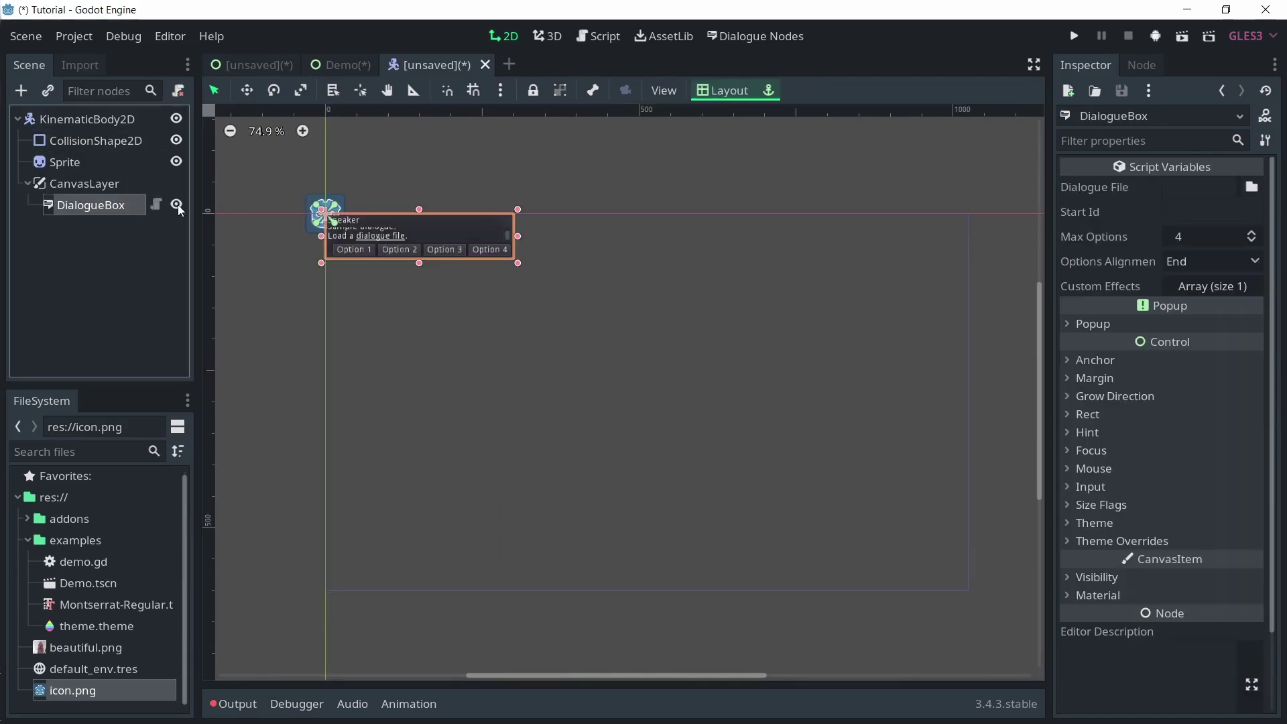
left_click(728, 91)
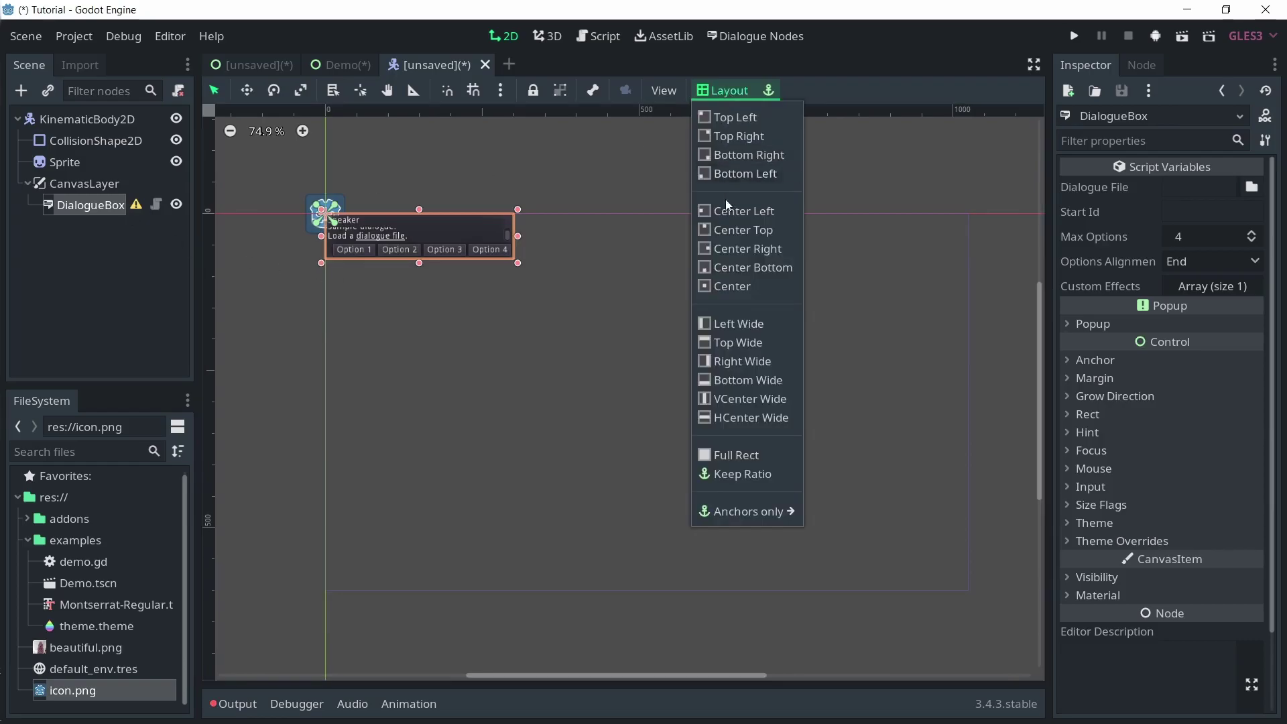
left_click(734, 268)
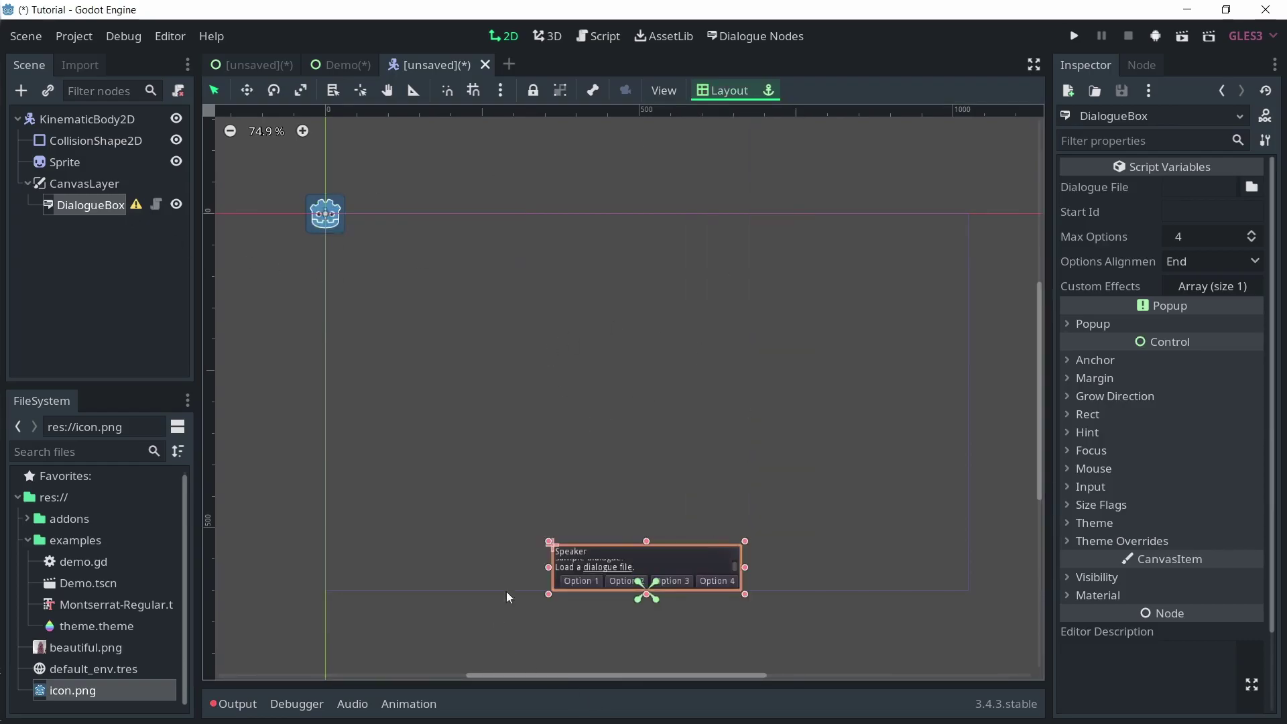
left_click_drag(745, 542, 803, 490)
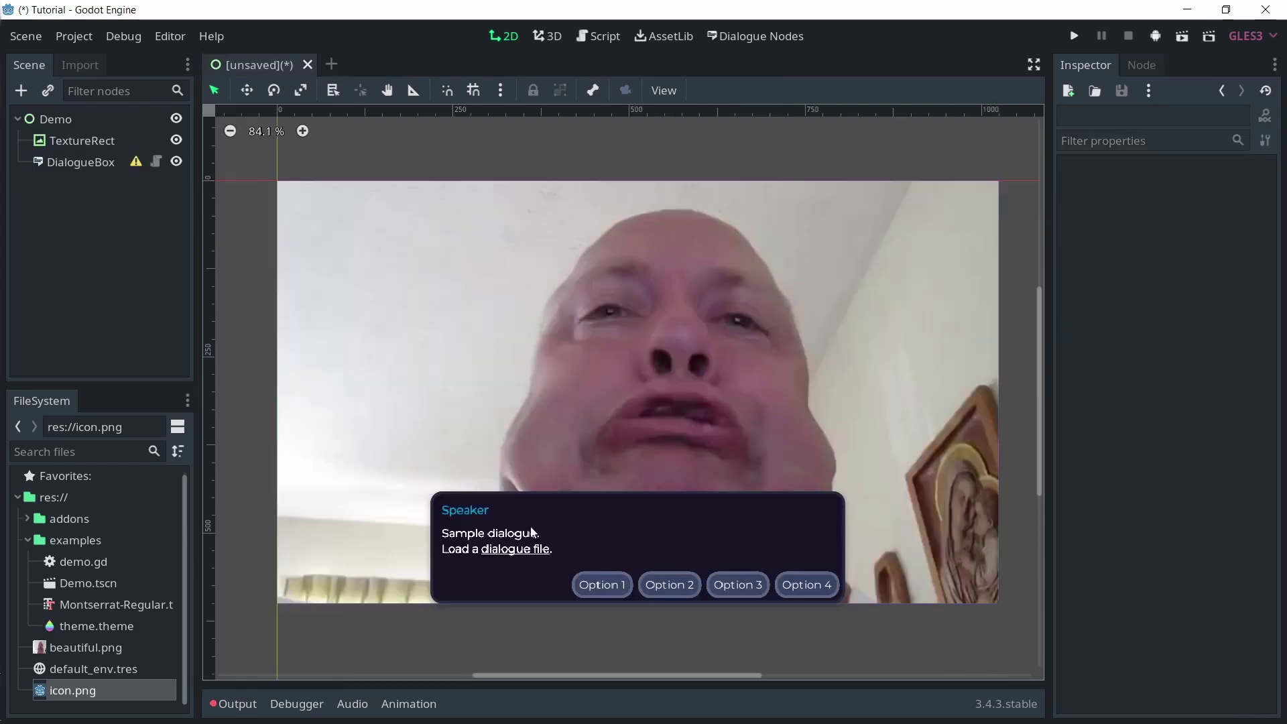
Step: Hide the Demo scene's DialogueBox, load test.json as its dialogue file and set its Start Id to TEST
left_click(99, 165)
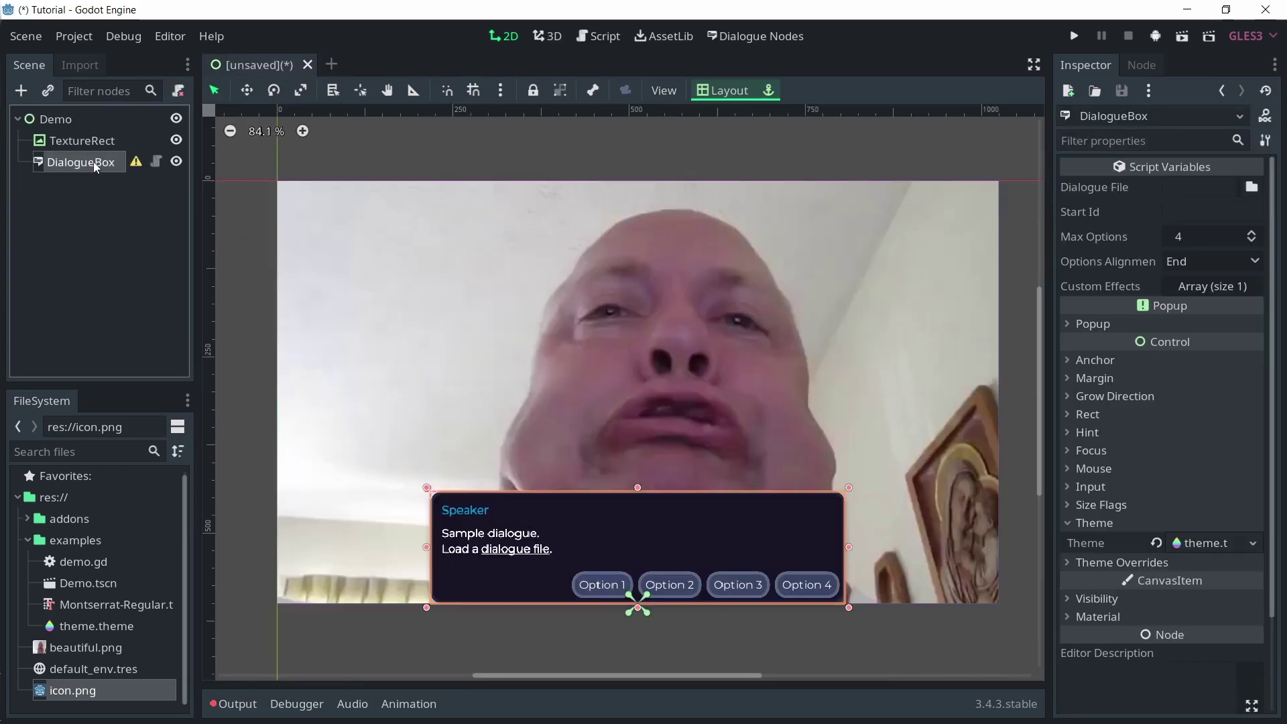
left_click(175, 162)
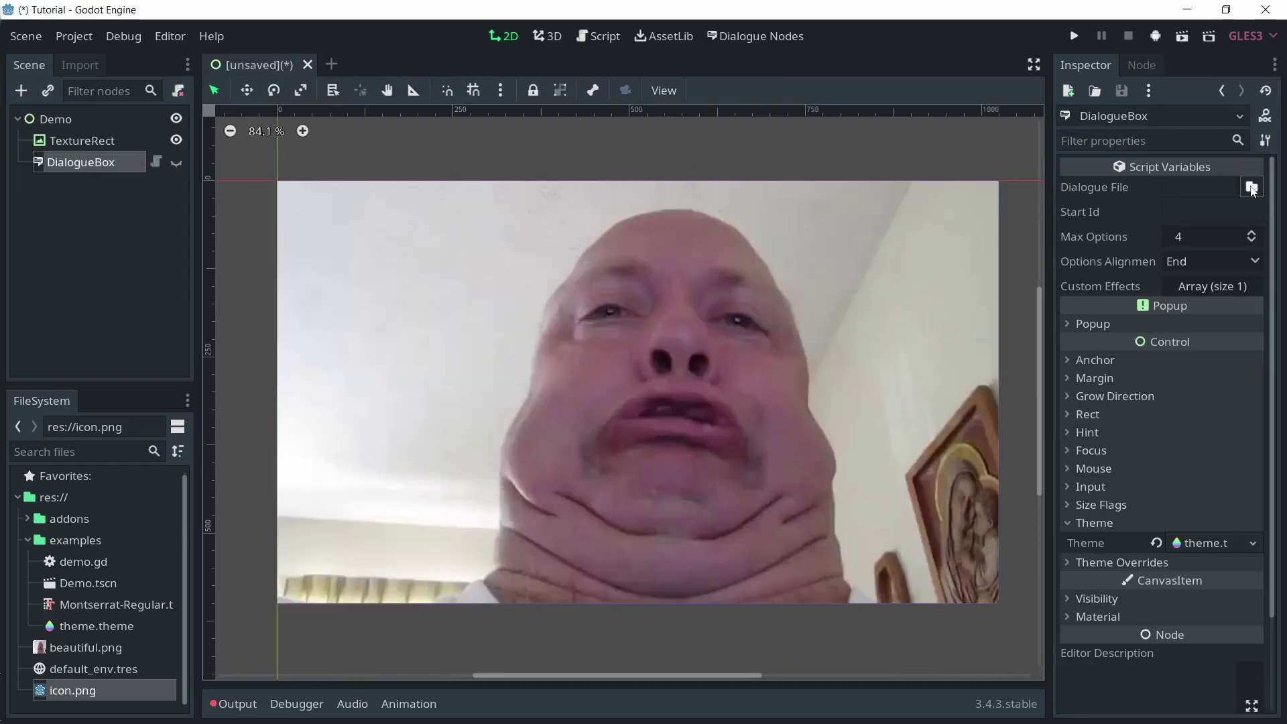
left_click(1251, 187)
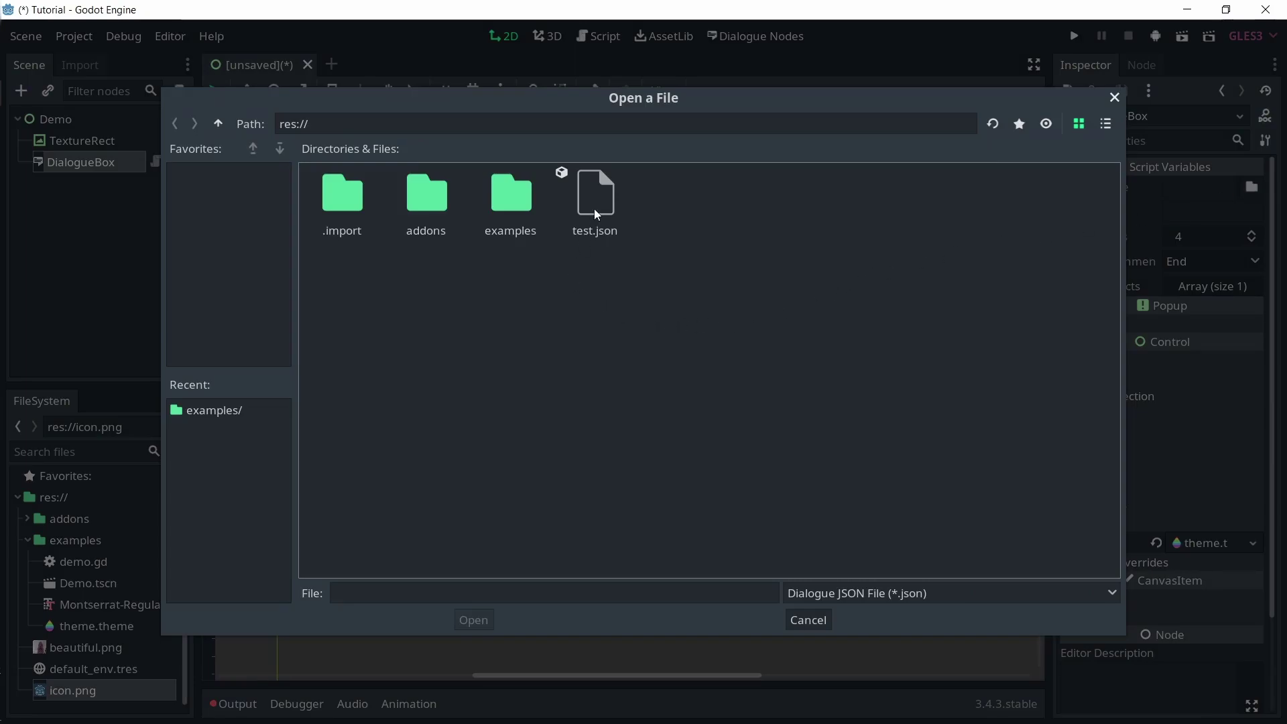
left_click(588, 242)
left_click(473, 620)
left_click(1208, 211)
type("TEST")
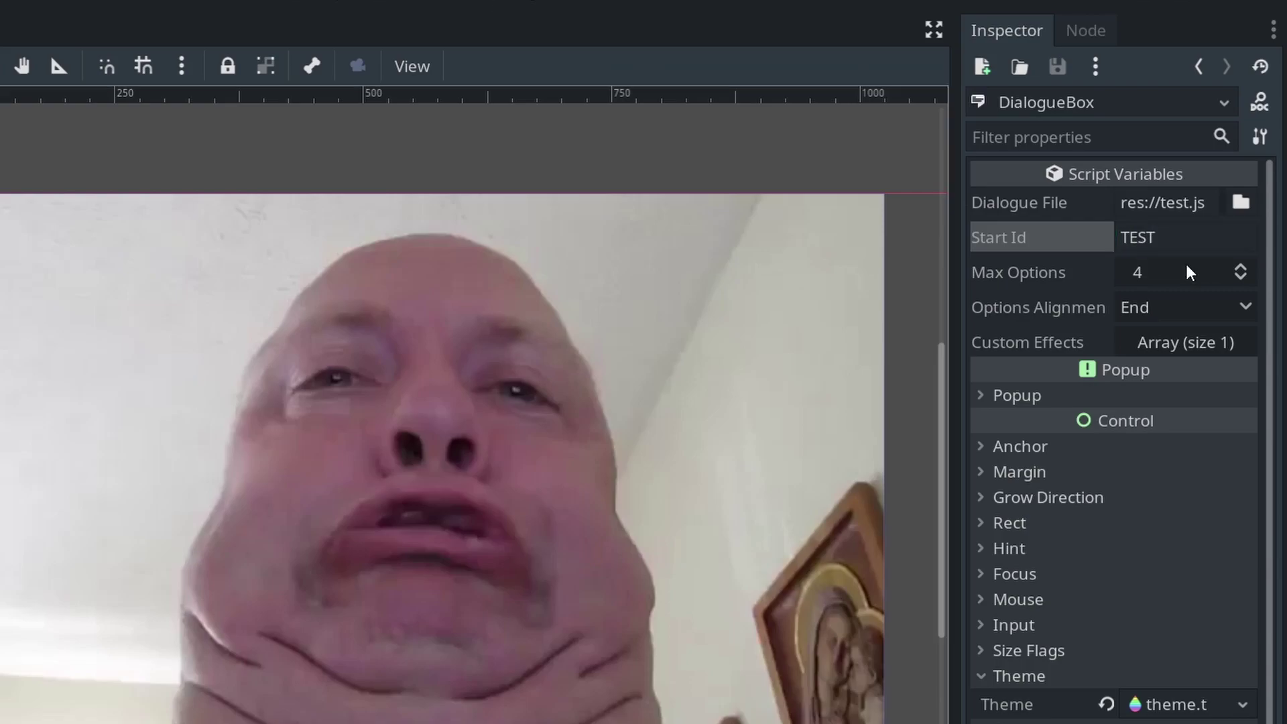
left_click(1185, 264)
key("Return")
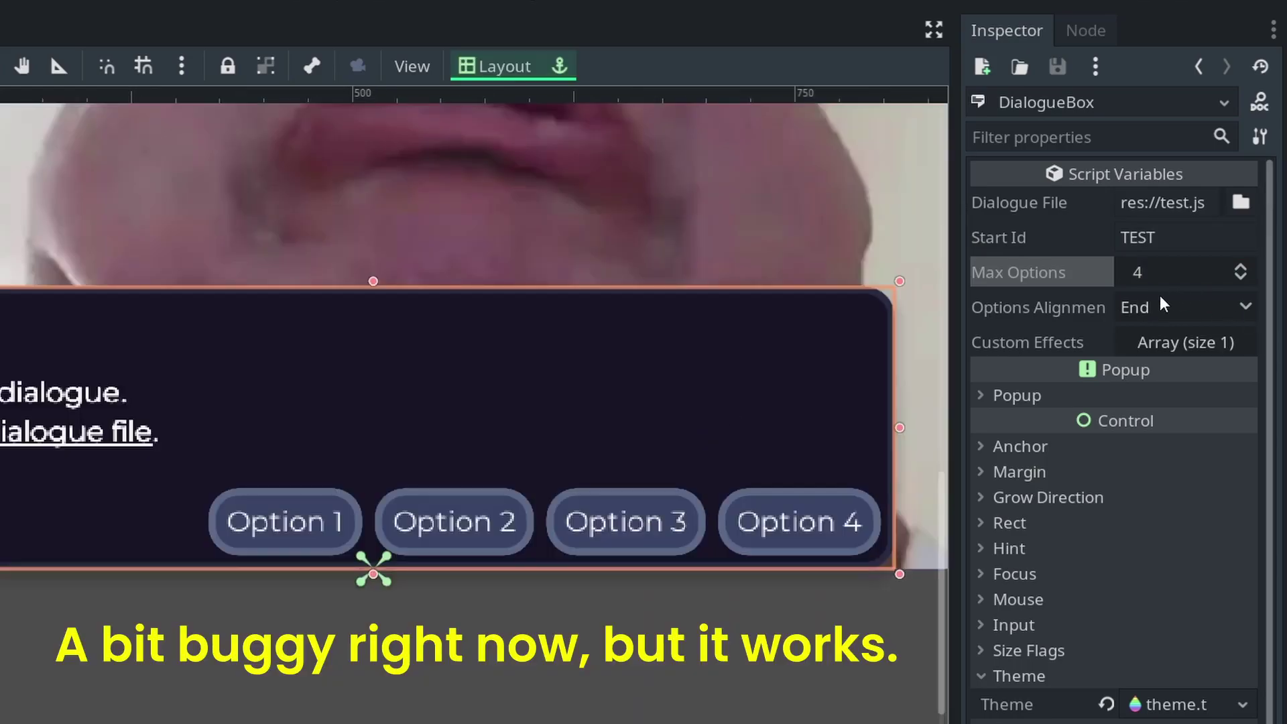
Step: Look through the DialogueBox's options alignment and the resource in its Custom Effects array
left_click(1154, 306)
left_click(1162, 373)
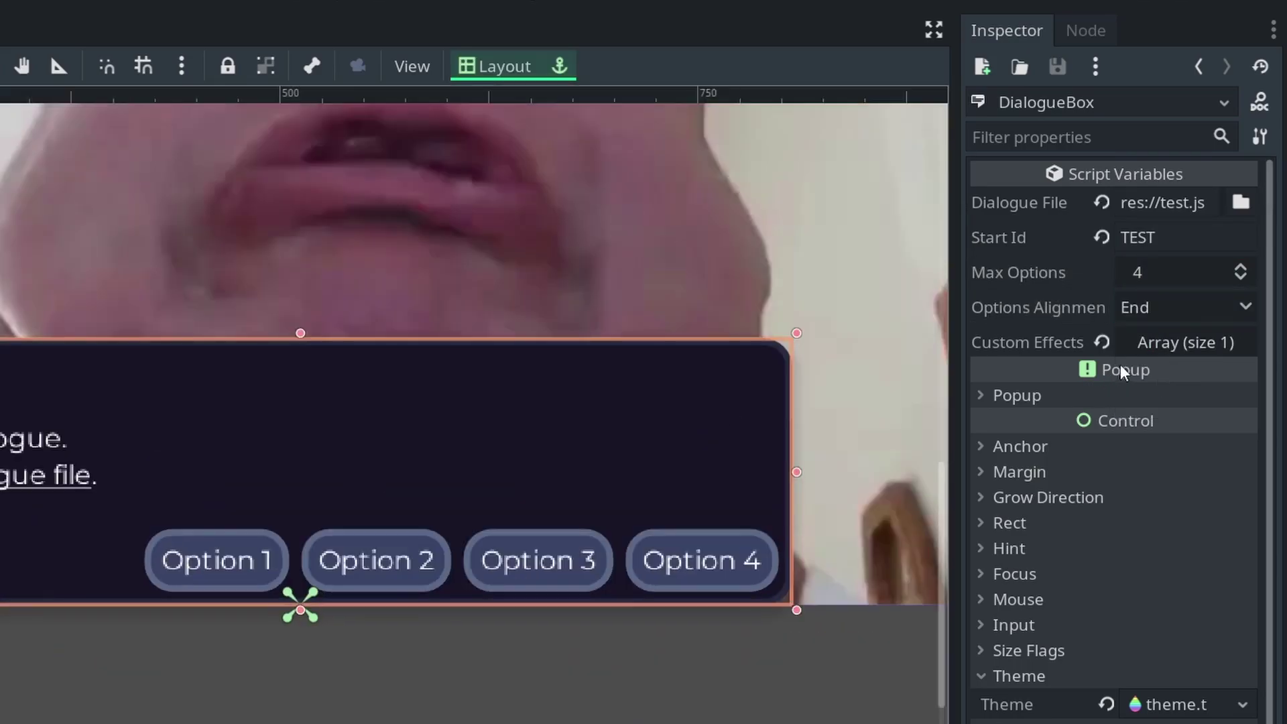
left_click(1184, 343)
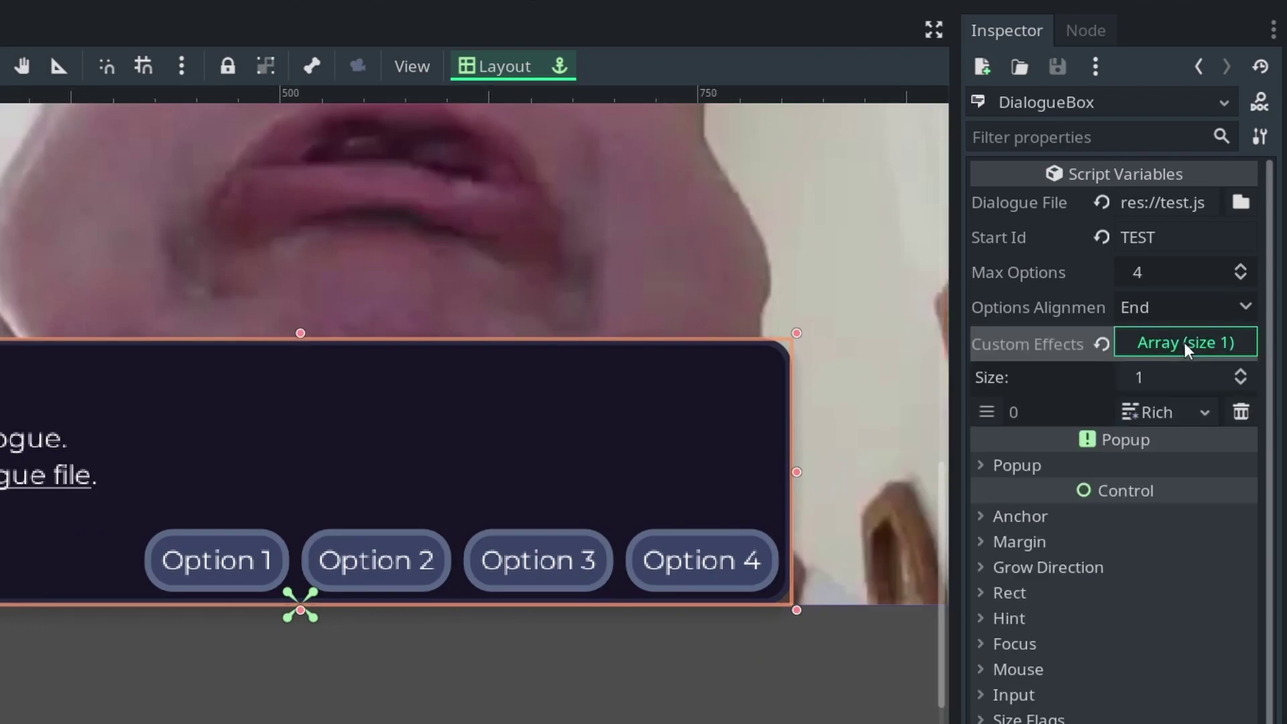
left_click(1156, 411)
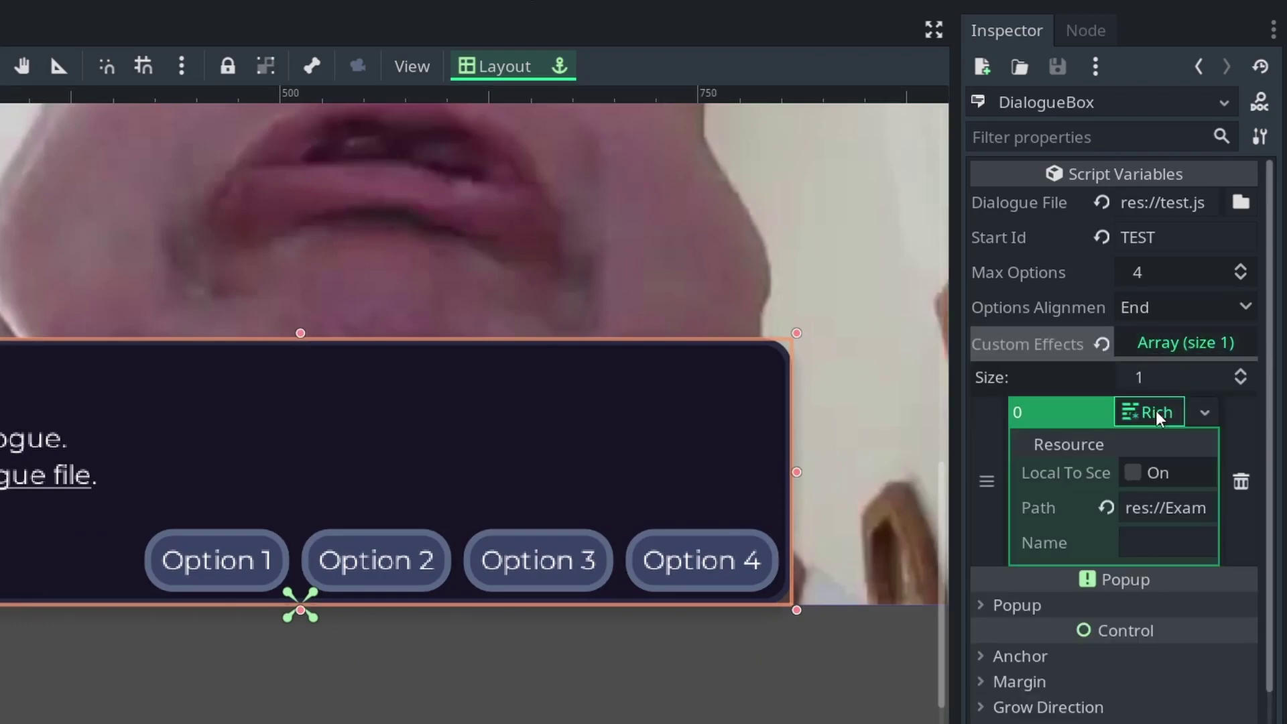
left_click(1155, 412)
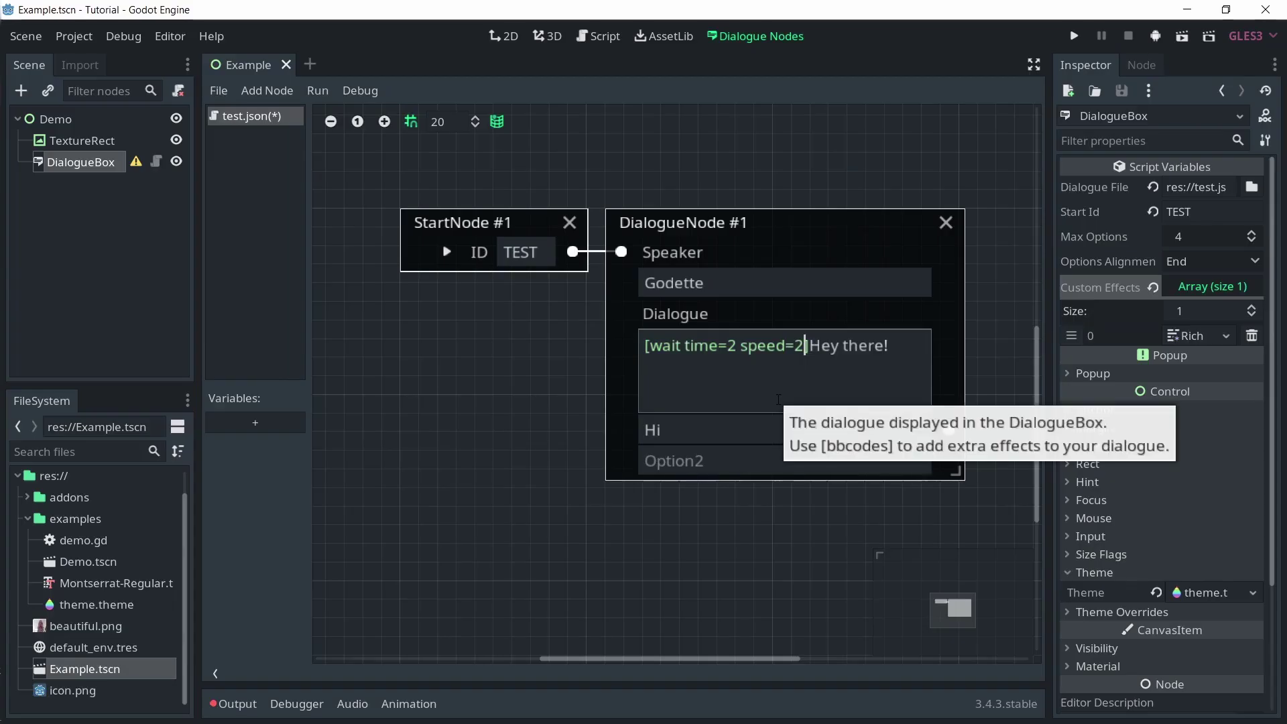
Step: Set the wait tag's speed to 50 in the first dialogue node's text
key("BackSpace")
type("50")
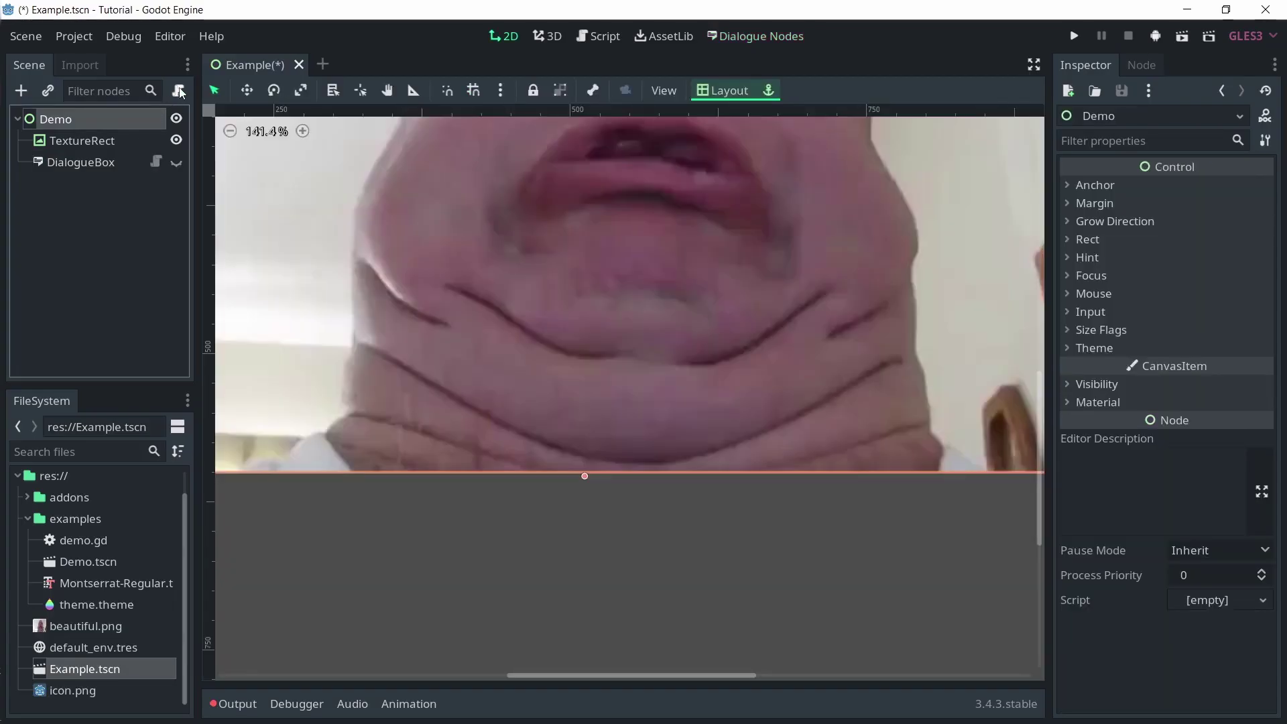
Step: Attach a new Example.gd script to the Demo node and call the DialogueBox's start method in _ready
left_click(179, 90)
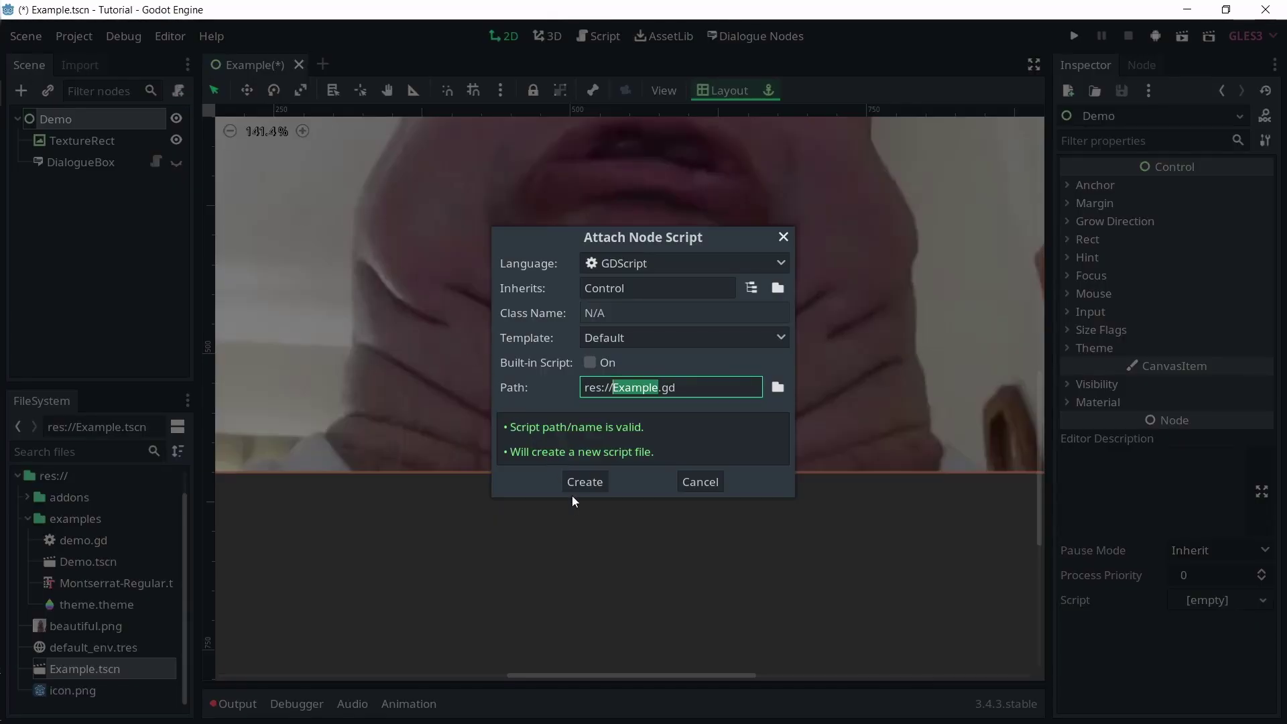
left_click(589, 481)
type("$Di")
key("Return")
type(".start(")
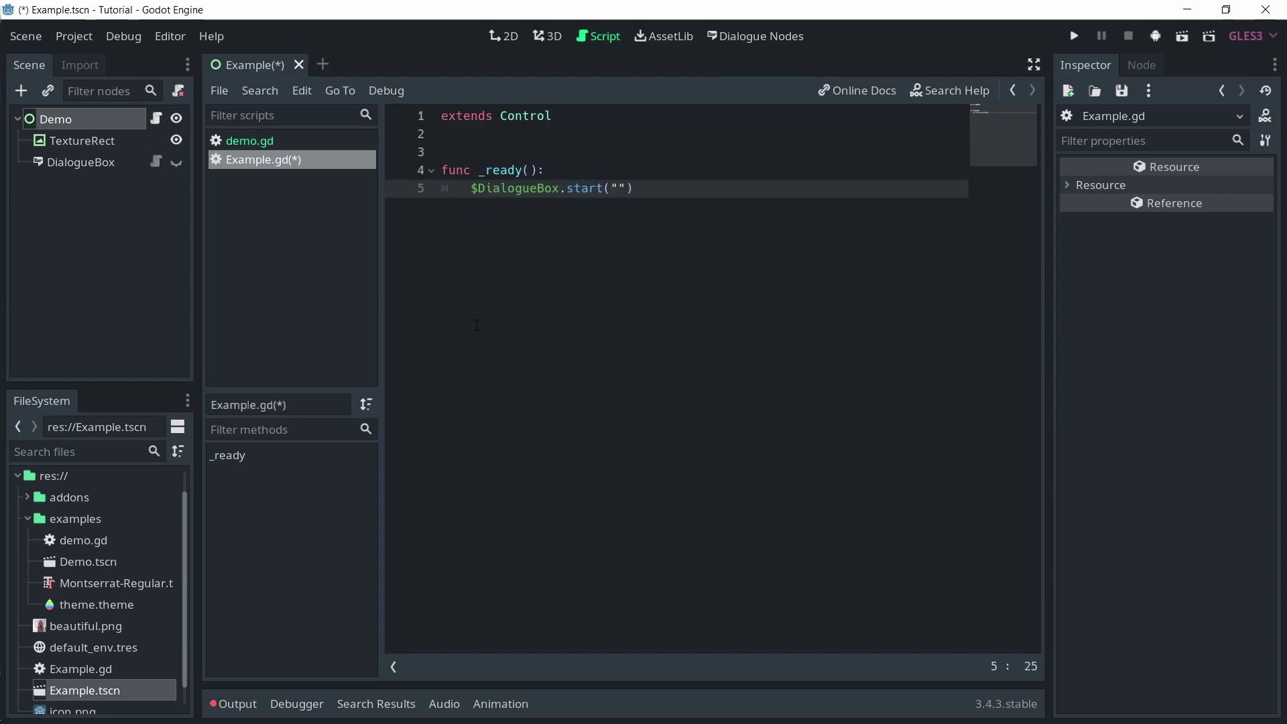
Step: Try "TEST" as the argument of the DialogueBox start call, and clear it to leave empty parentheses
type("TEST")
key("BackSpace")
key("BackSpace")
key("BackSpace")
key("BackSpace")
key("BackSpace")
key("BackSpace")
key("End")
Step: Run the Example scene to test the dialogue and reposition the game window
key("F6")
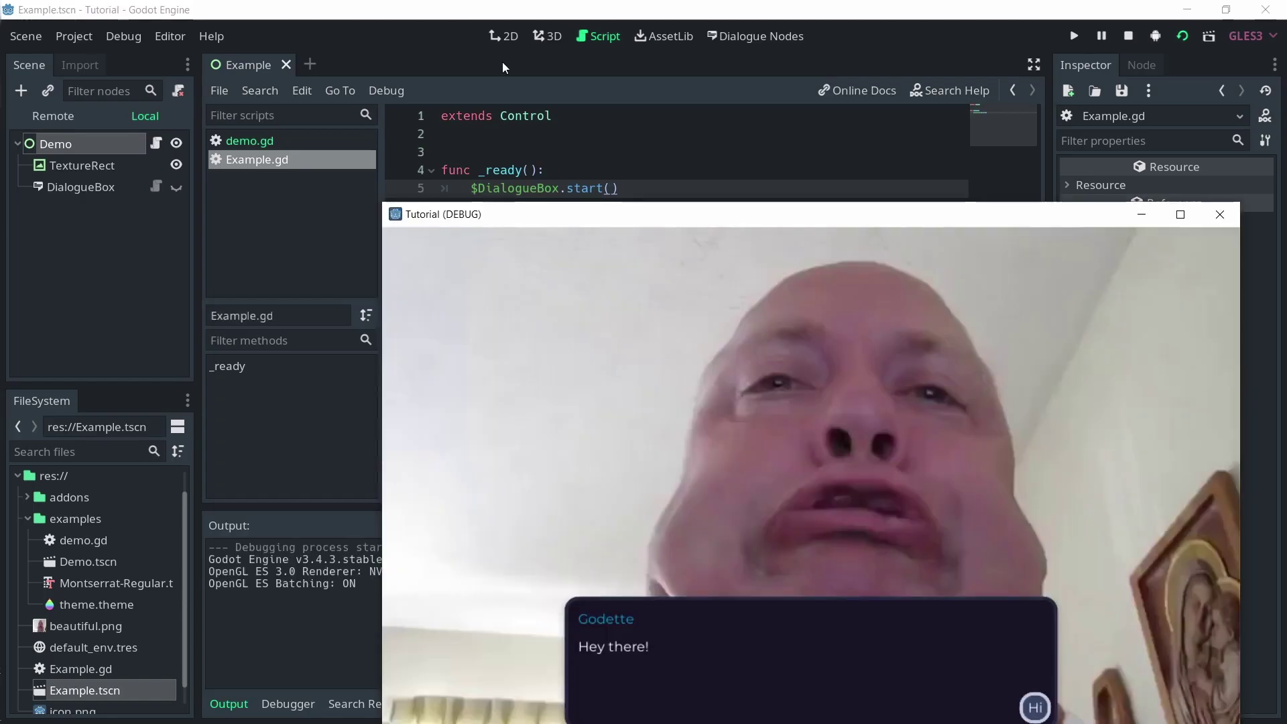
left_click_drag(630, 220, 432, 79)
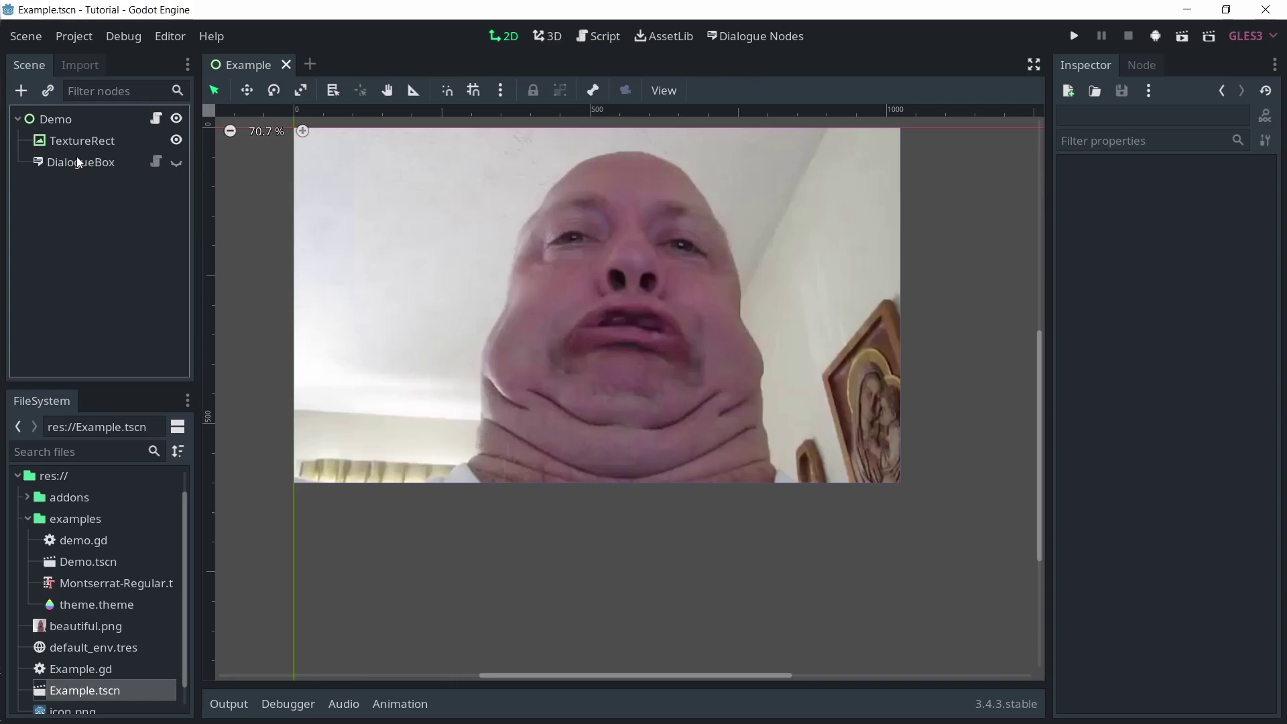
Step: Show the list of signals that the DialogueBox node offers
left_click(74, 163)
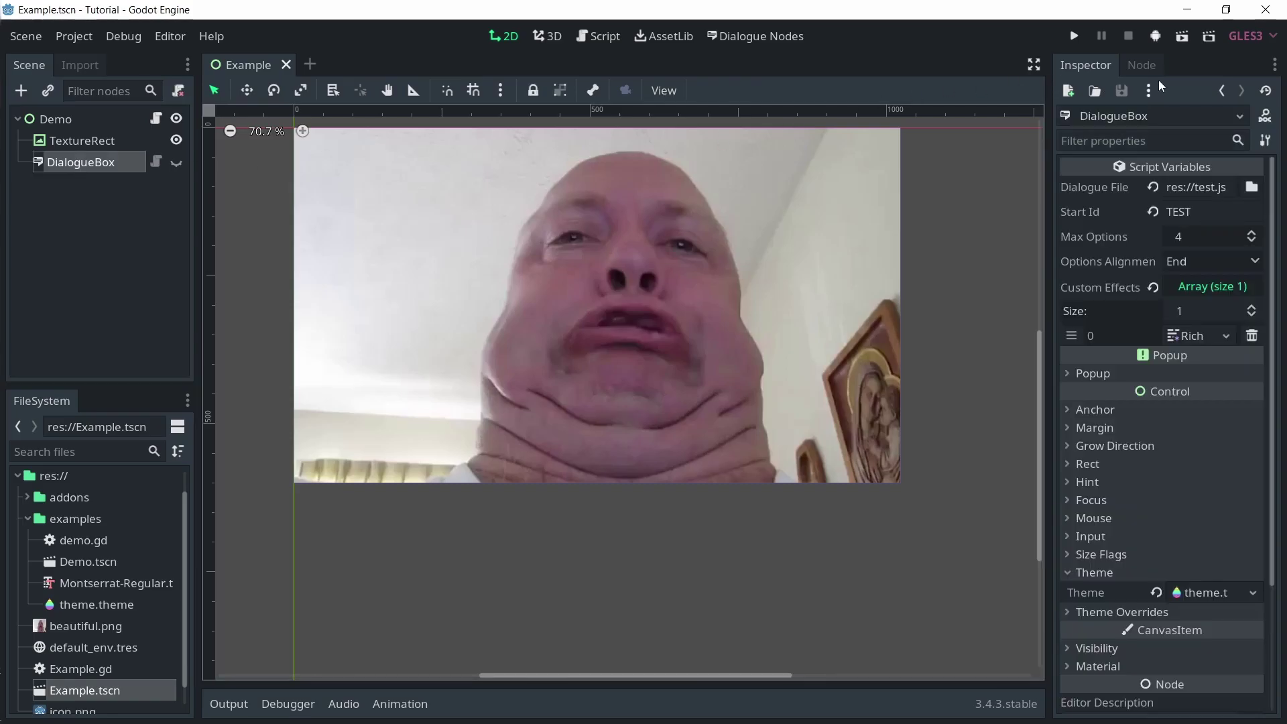
left_click(1149, 64)
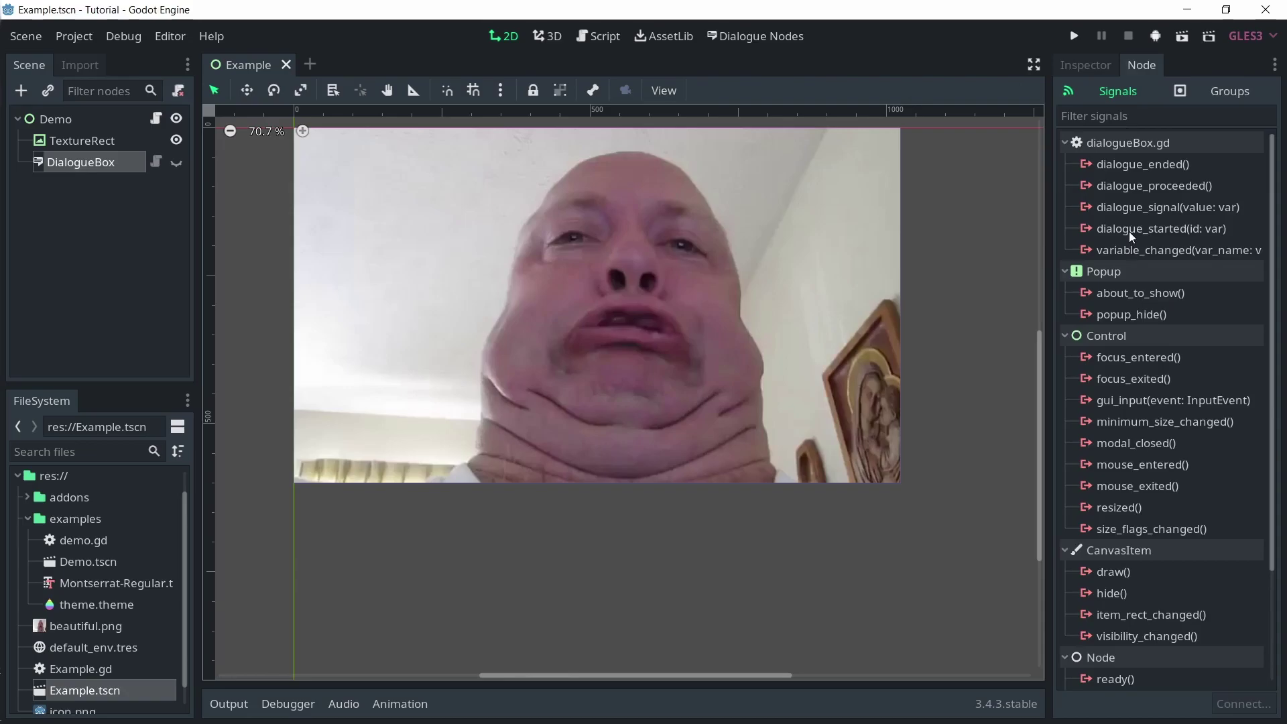
Step: Add a SignalNode with the value "greeted" to the dialogue graph, linked from the Hi option
left_click(774, 38)
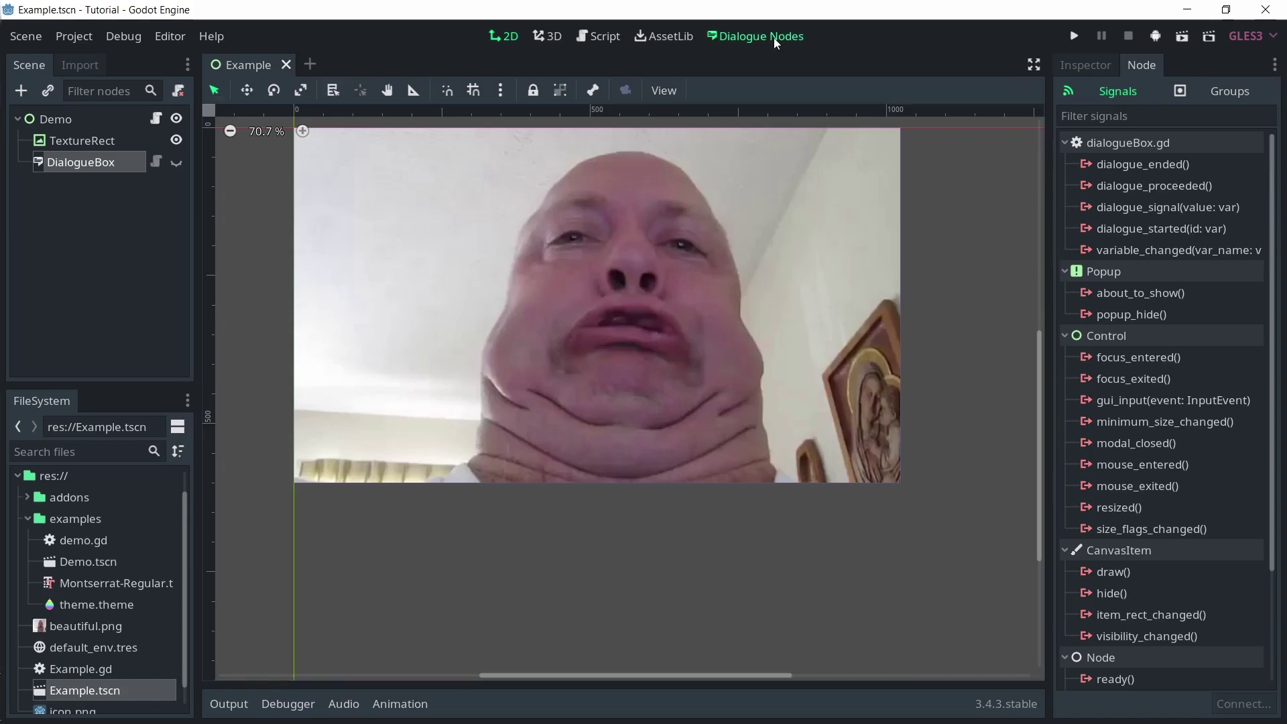
right_click(716, 271)
left_click(741, 342)
left_click_drag(731, 261, 765, 260)
left_click(761, 279)
type("greeted")
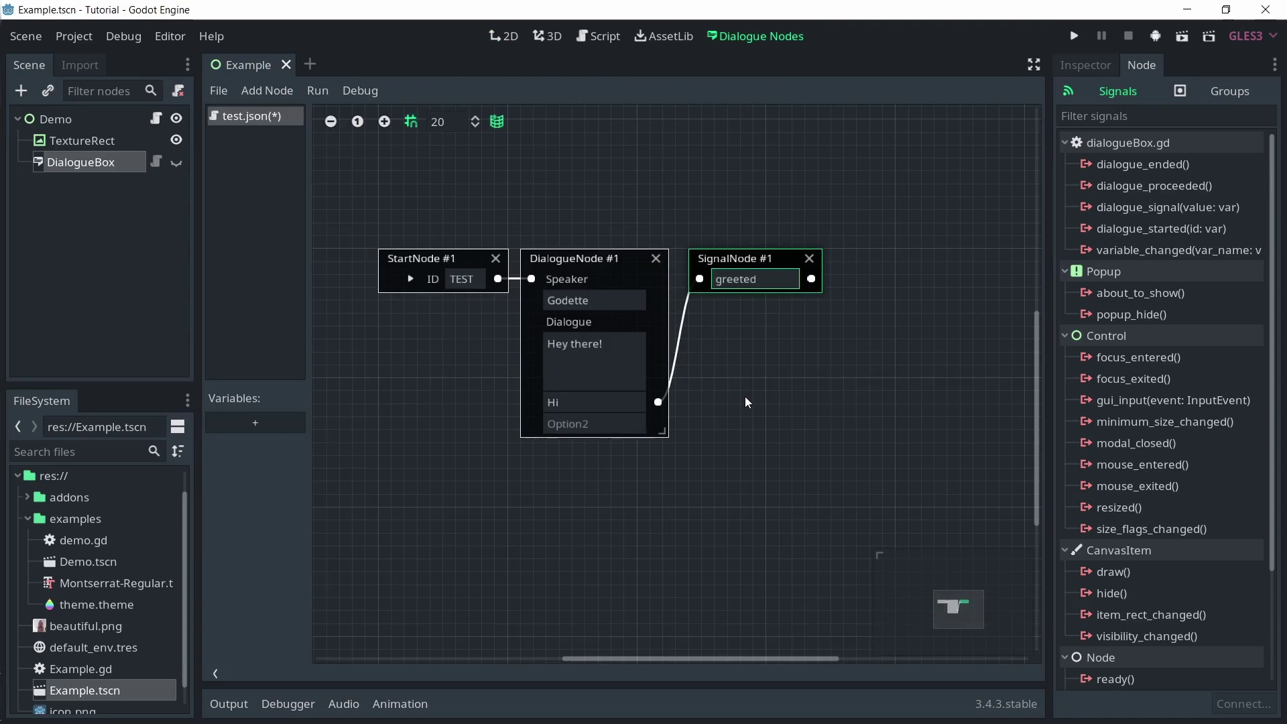
Step: Connect the DialogueBox's dialogue_signal to a handler function in the Demo node's script
key("ctrl+F3")
left_click(1128, 207)
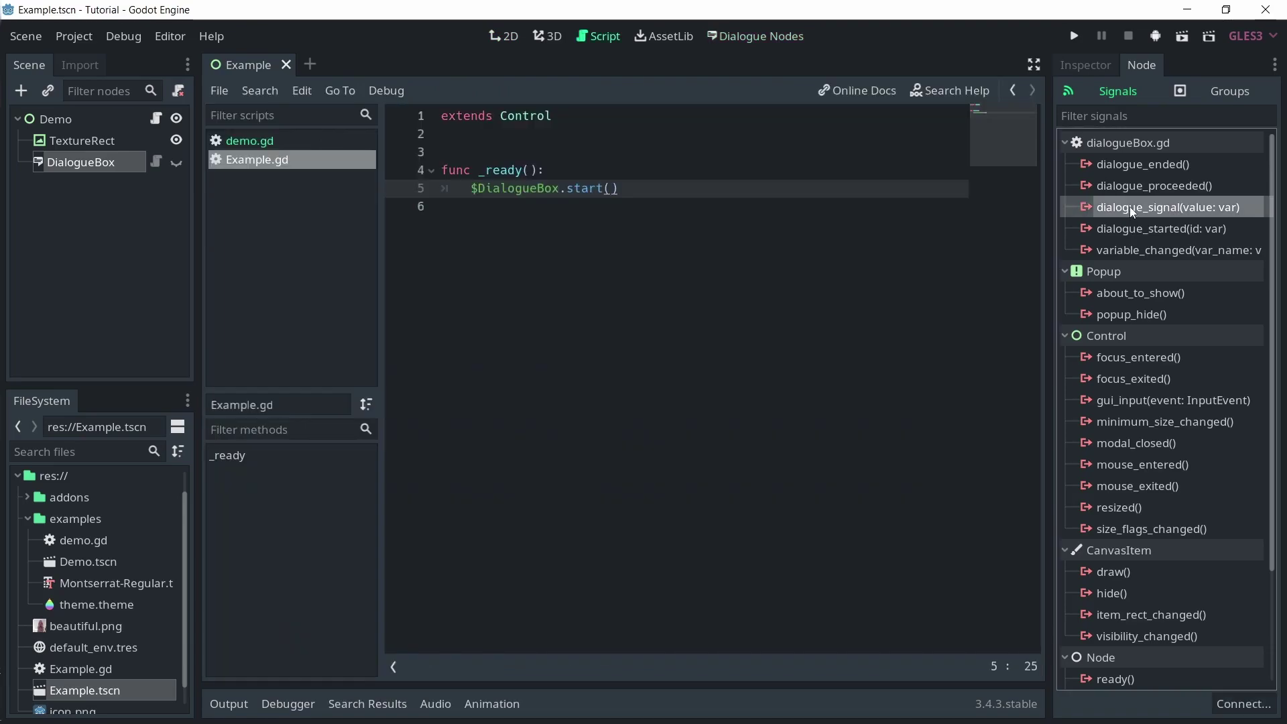
left_click(1244, 704)
left_click(554, 563)
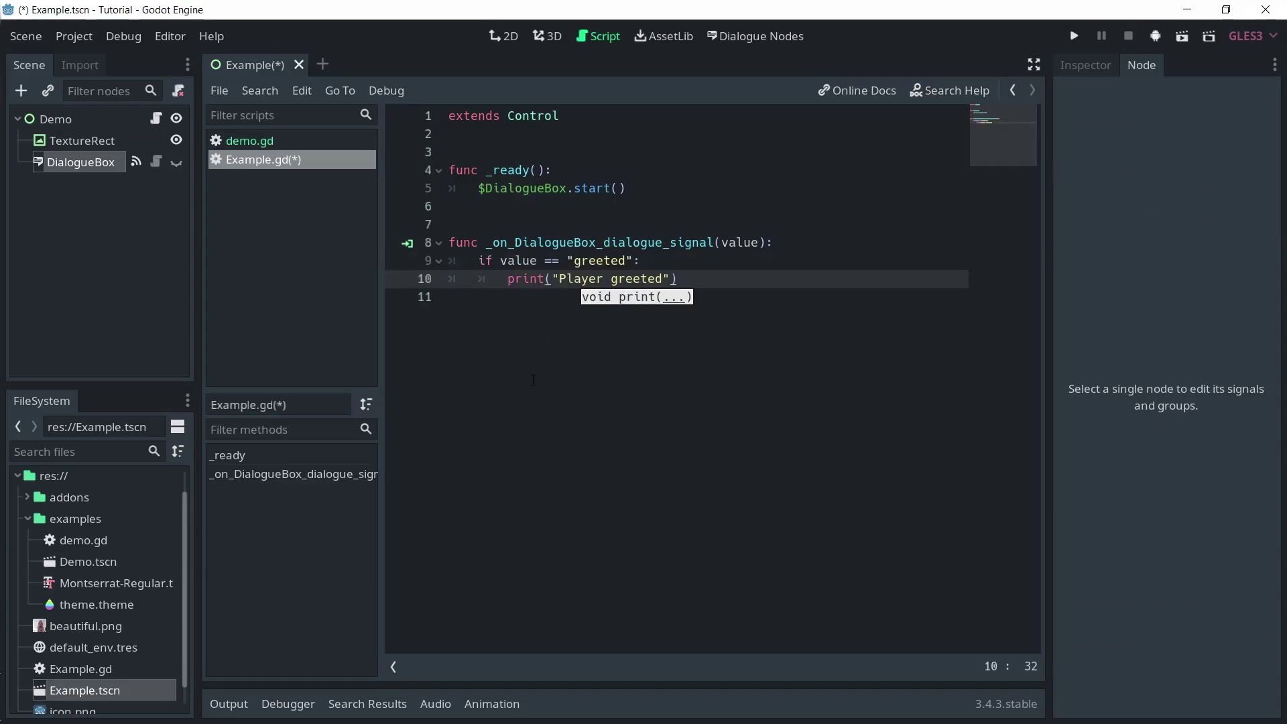
Step: Run the game and answer the greeting with Hi to test the dialogue signal
key("F5")
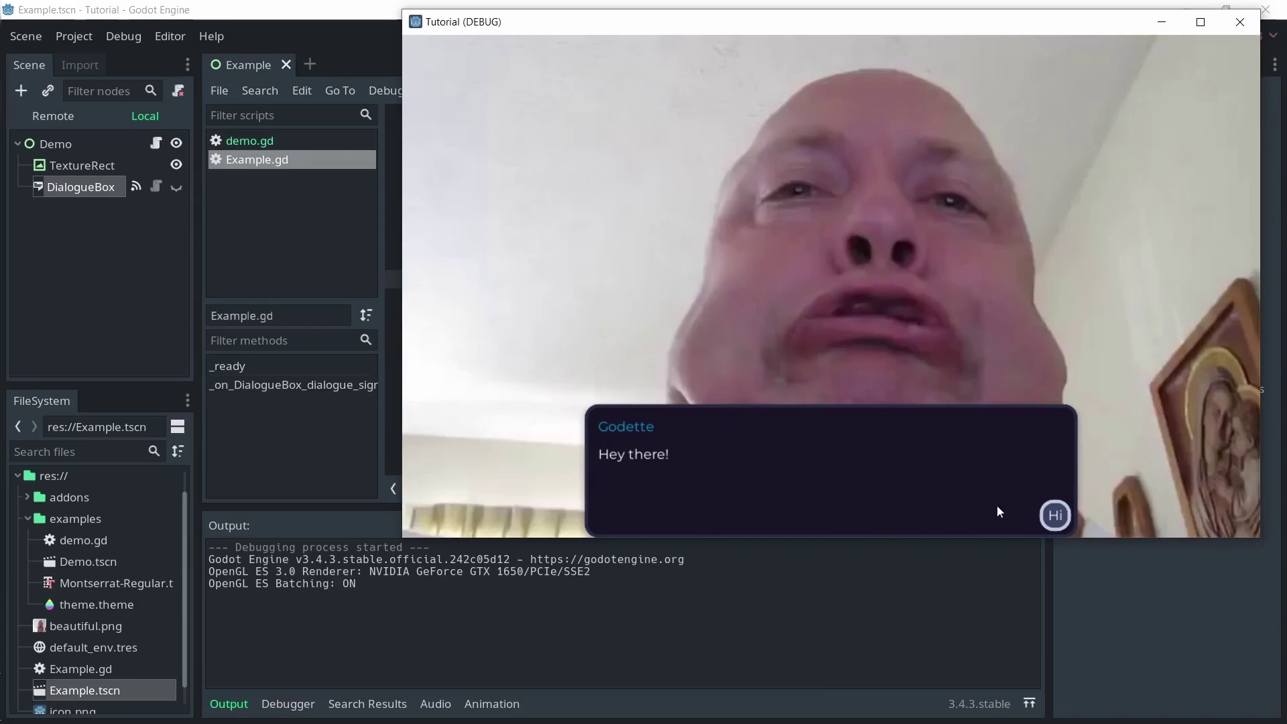
left_click(1054, 516)
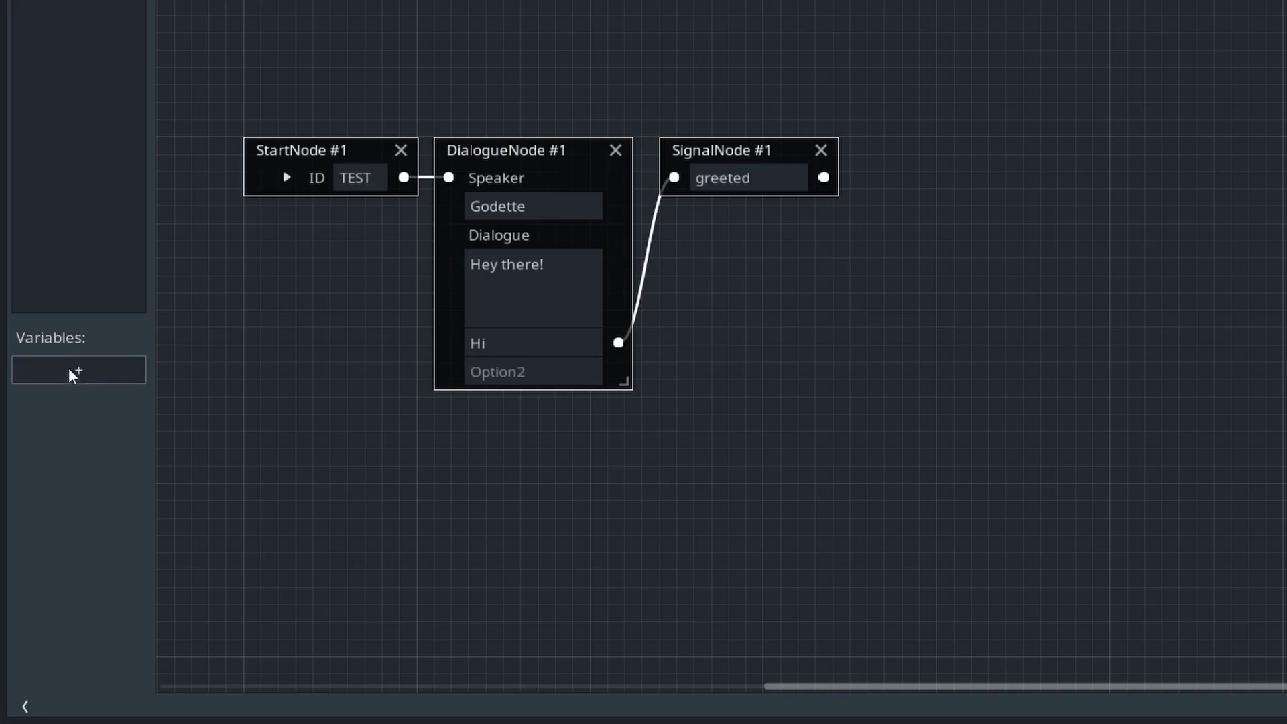
Step: Add a dialogue variable named coins with type Int and value 100
left_click(107, 381)
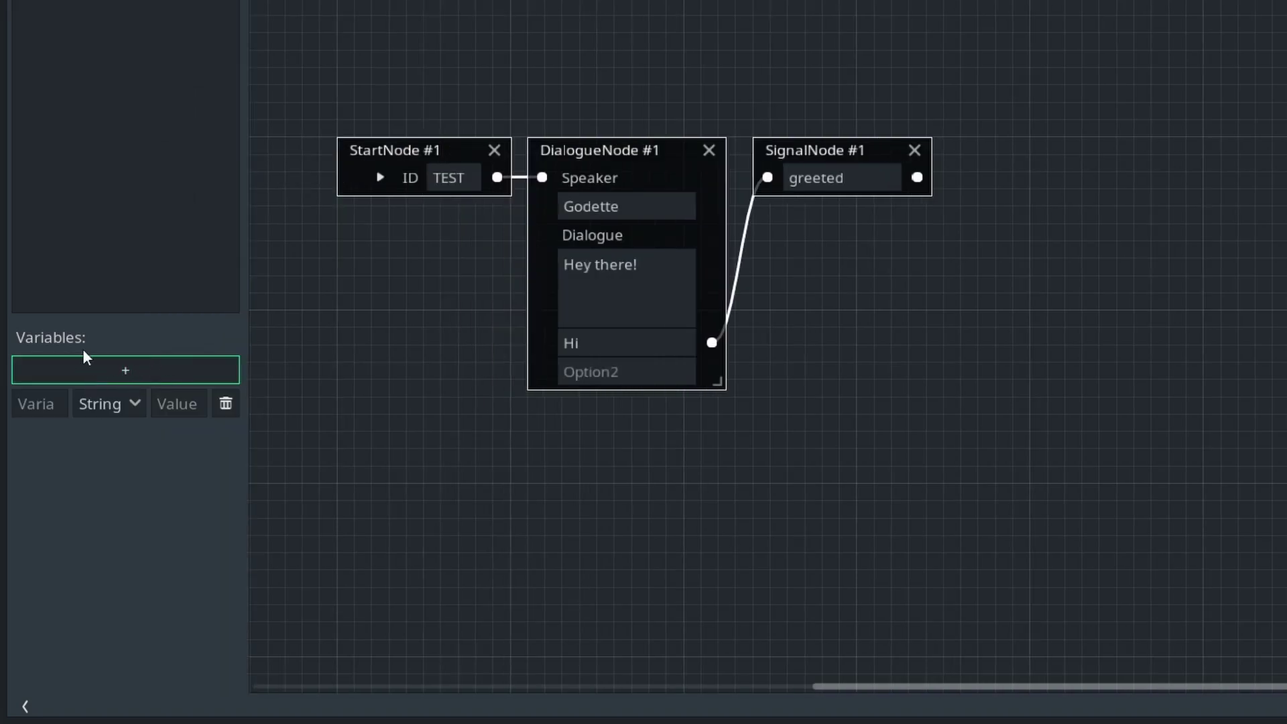
left_click(35, 400)
left_click(103, 402)
left_click(177, 403)
left_click(41, 406)
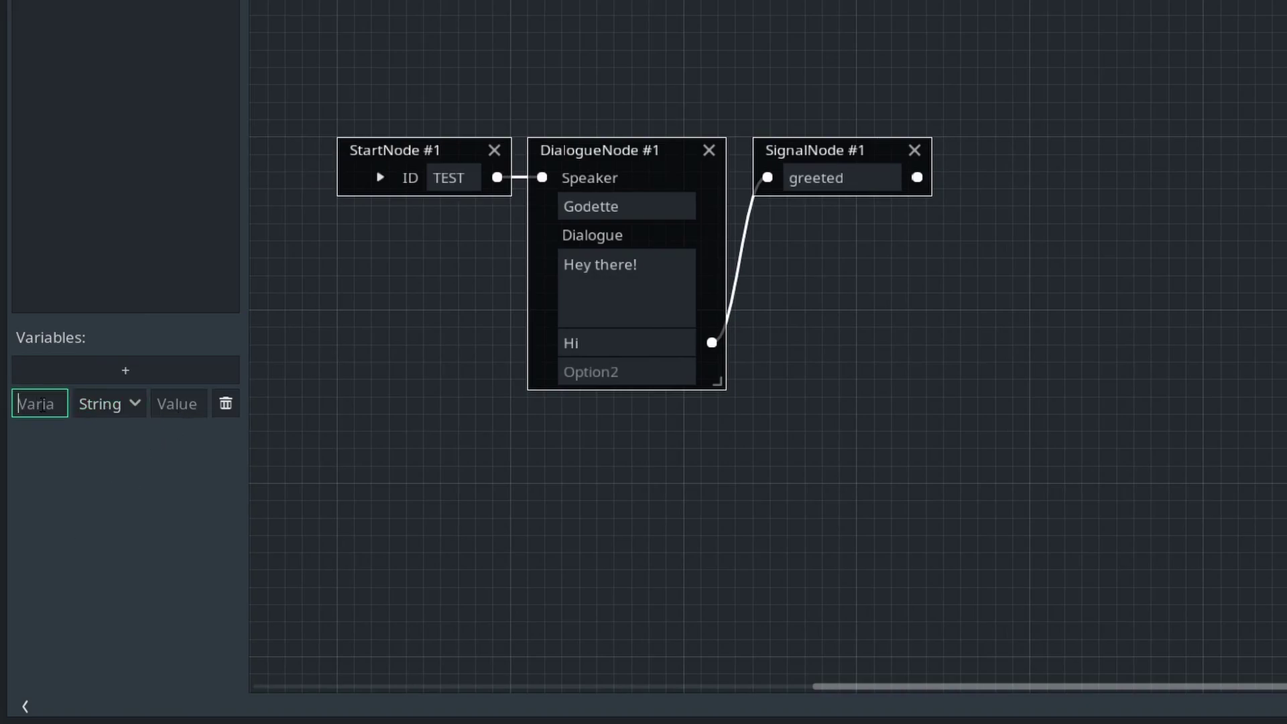
type("coins")
left_click(115, 406)
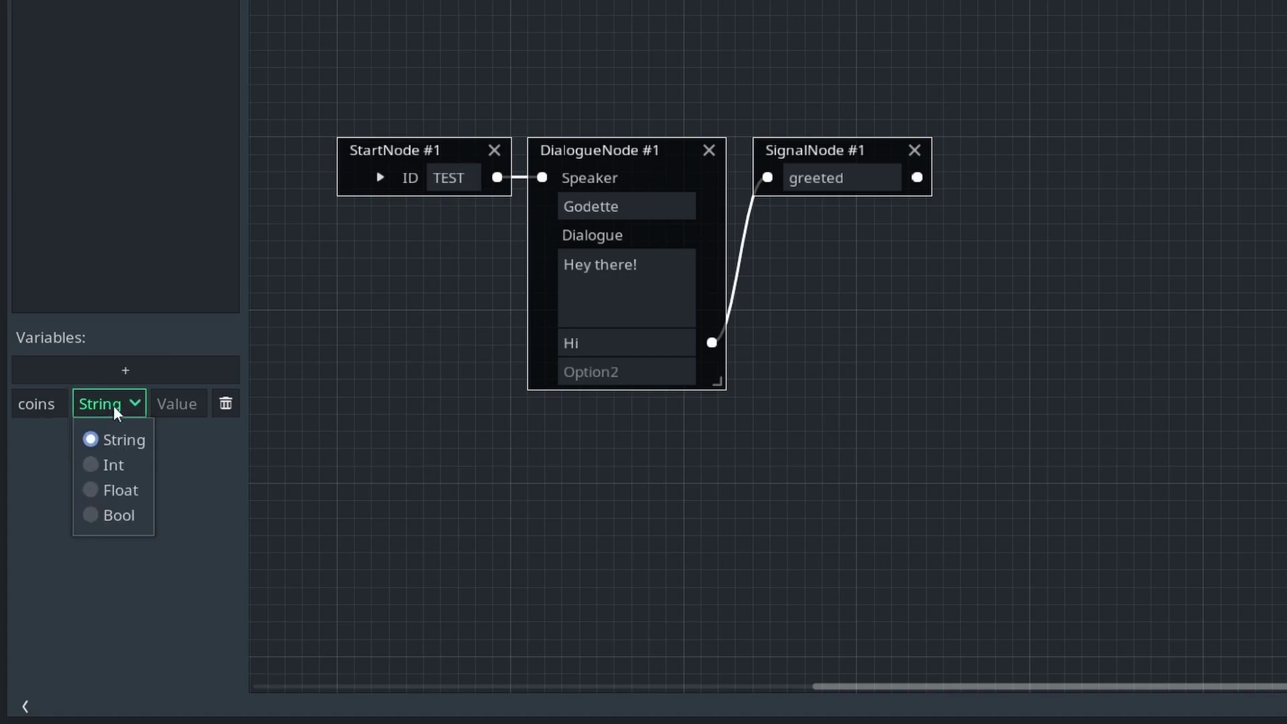
left_click(119, 462)
left_click(156, 406)
type("100")
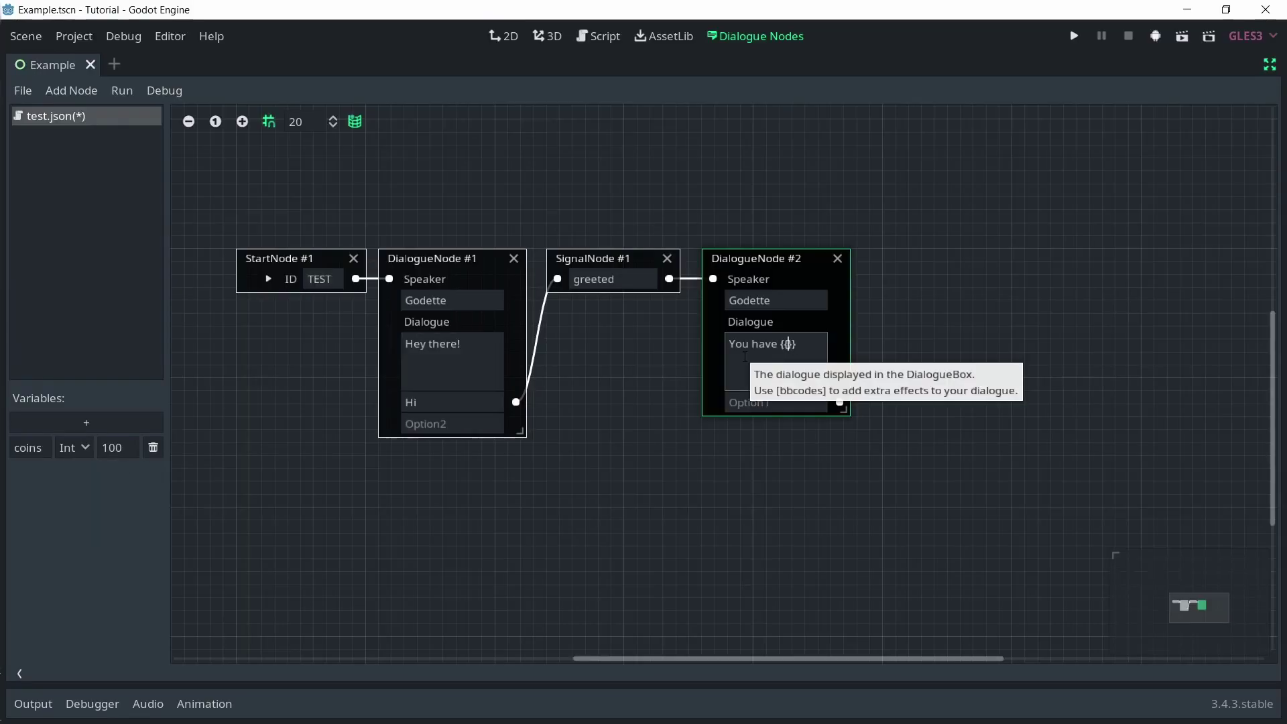
Step: Complete the second dialogue node's text as "You have {{coins}} coins!" and play the dialogue preview through its options
type("coins")
key("ctrl+r")
left_click(796, 410)
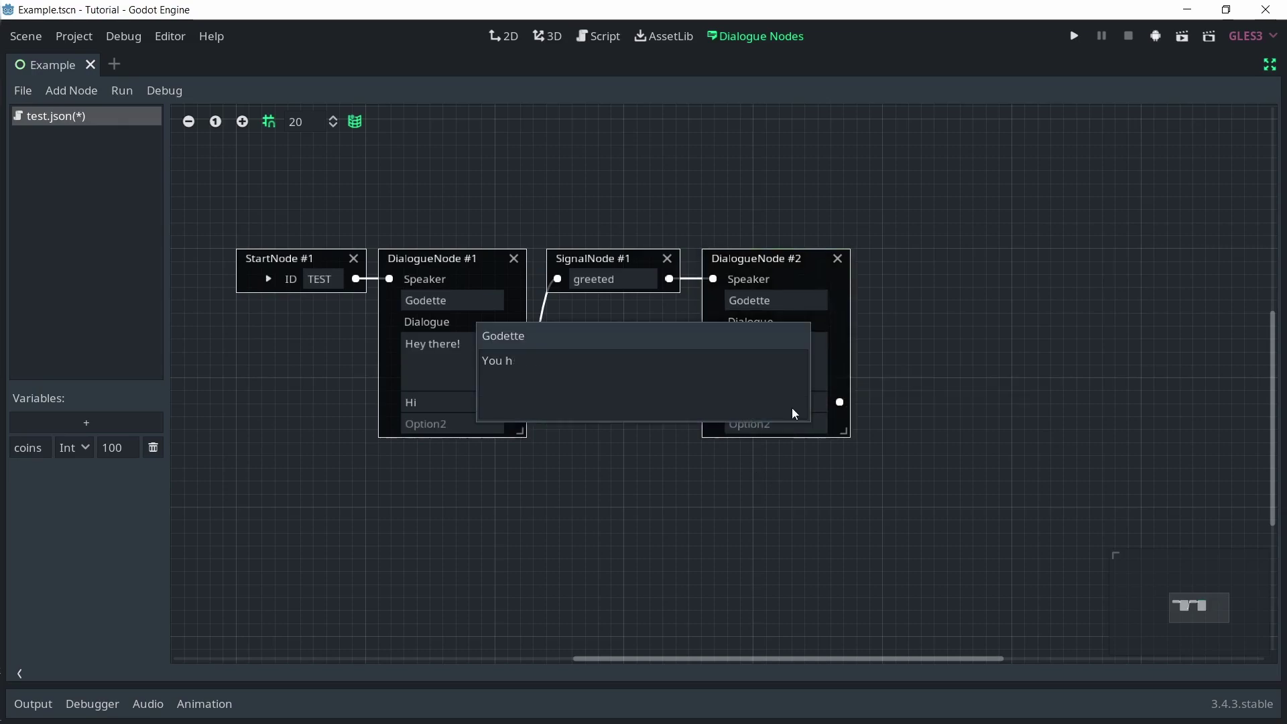
left_click(795, 413)
left_click(769, 383)
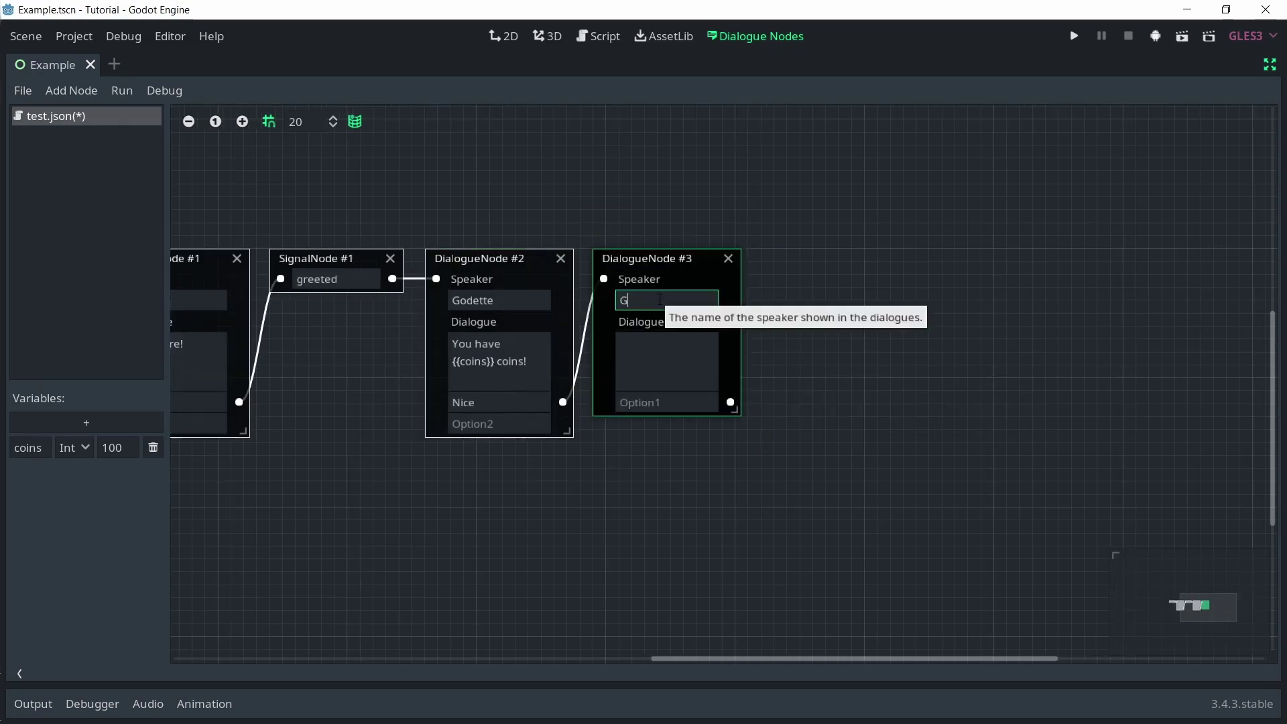
Step: Give the third dialogue node the speaker Godette and the dialogue "Do you want to buy some cookies?"
type("odette")
left_click(660, 356)
type("Do you want to buy some cookies?")
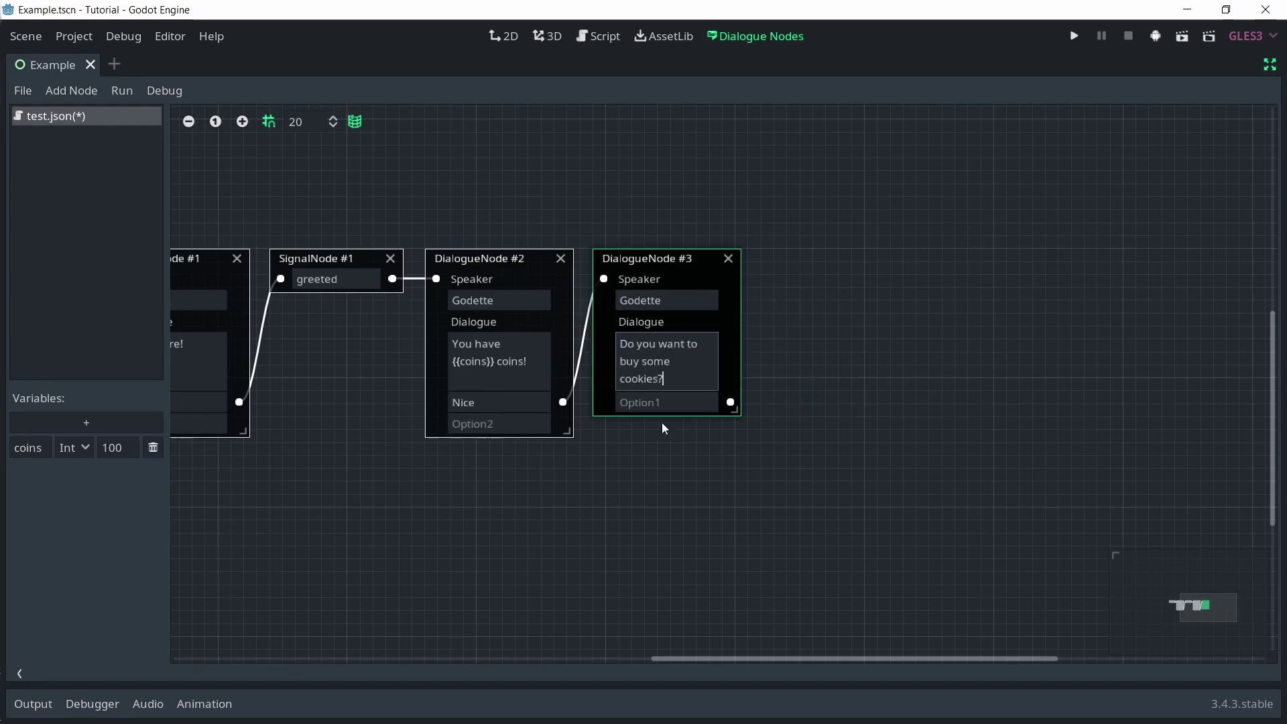
Step: Add the answer options Yes and No to the cookie question node
left_click(667, 403)
type("Yes")
left_click(667, 423)
type("No")
left_click(647, 489)
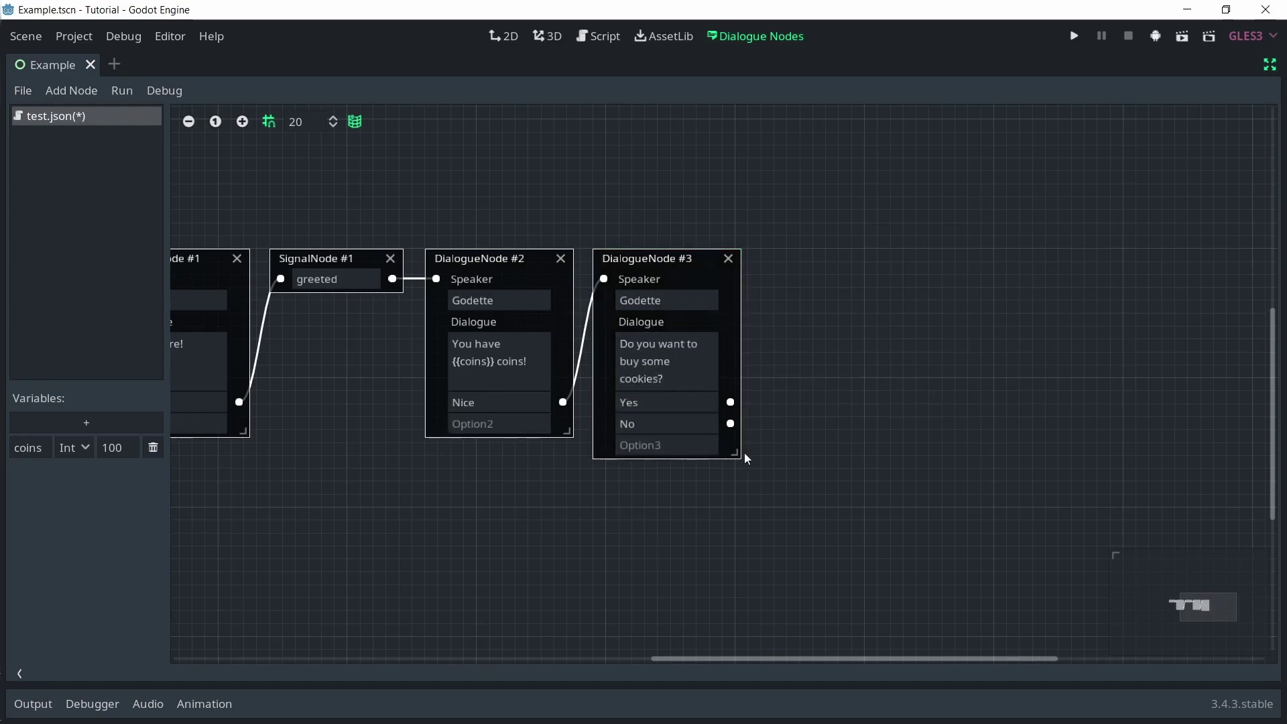
Step: Widen the cookie question node and answer No to that question in the dialogue preview
left_click_drag(736, 453, 834, 429)
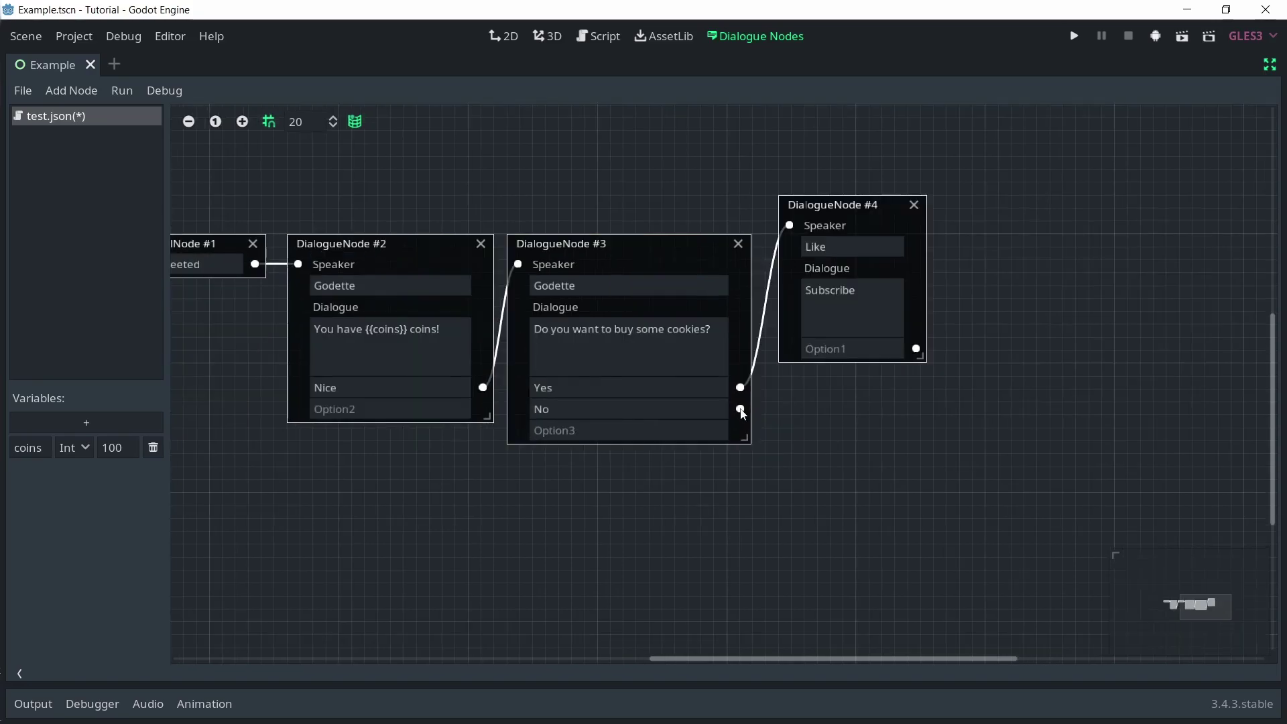
left_click_drag(761, 430, 813, 429)
left_click(756, 418)
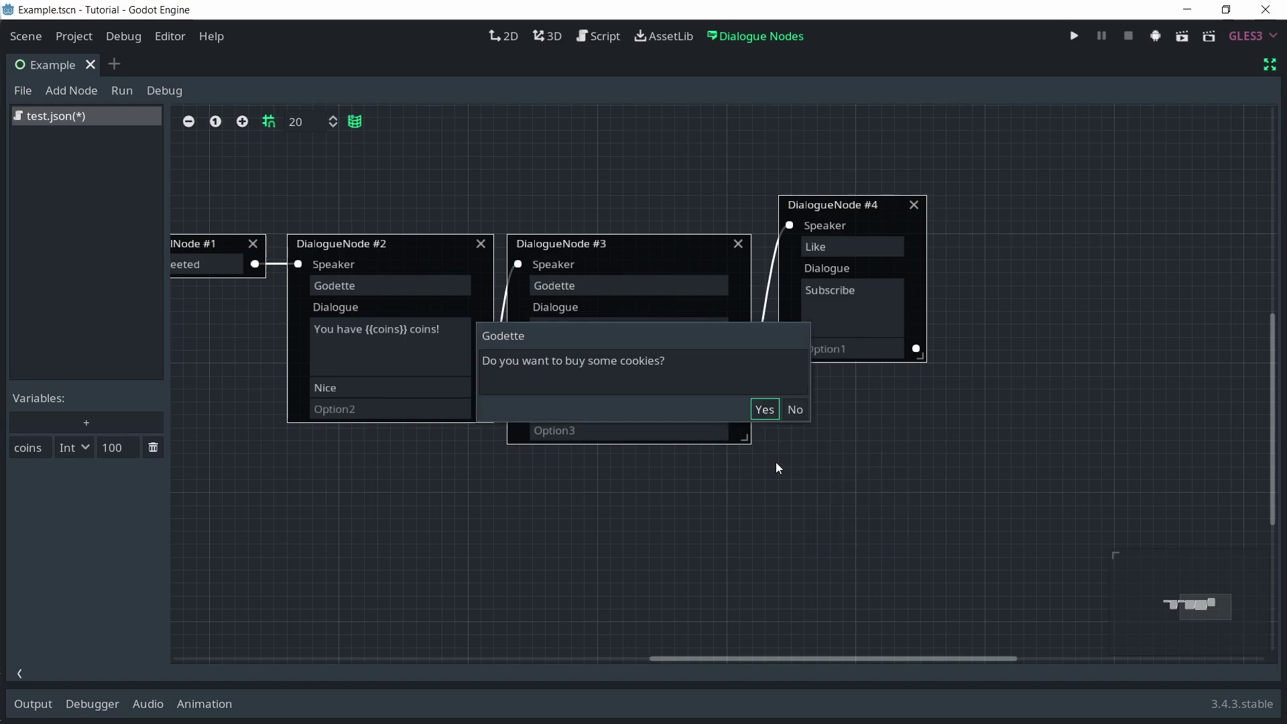
left_click(795, 409)
Step: Connect the cookie question's Yes option to a new SetNode that sets coins -= 5
left_click_drag(740, 387, 842, 249)
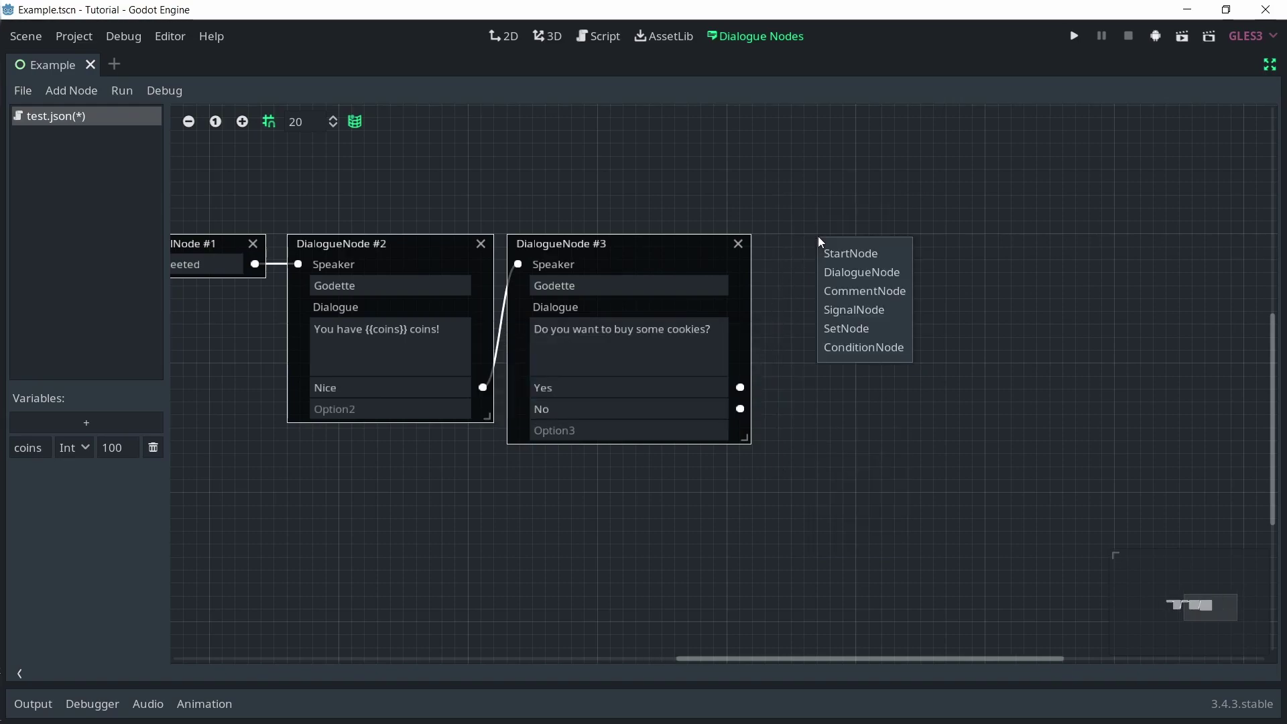
left_click(847, 328)
left_click(807, 264)
type("coins")
left_click(846, 264)
left_click(862, 323)
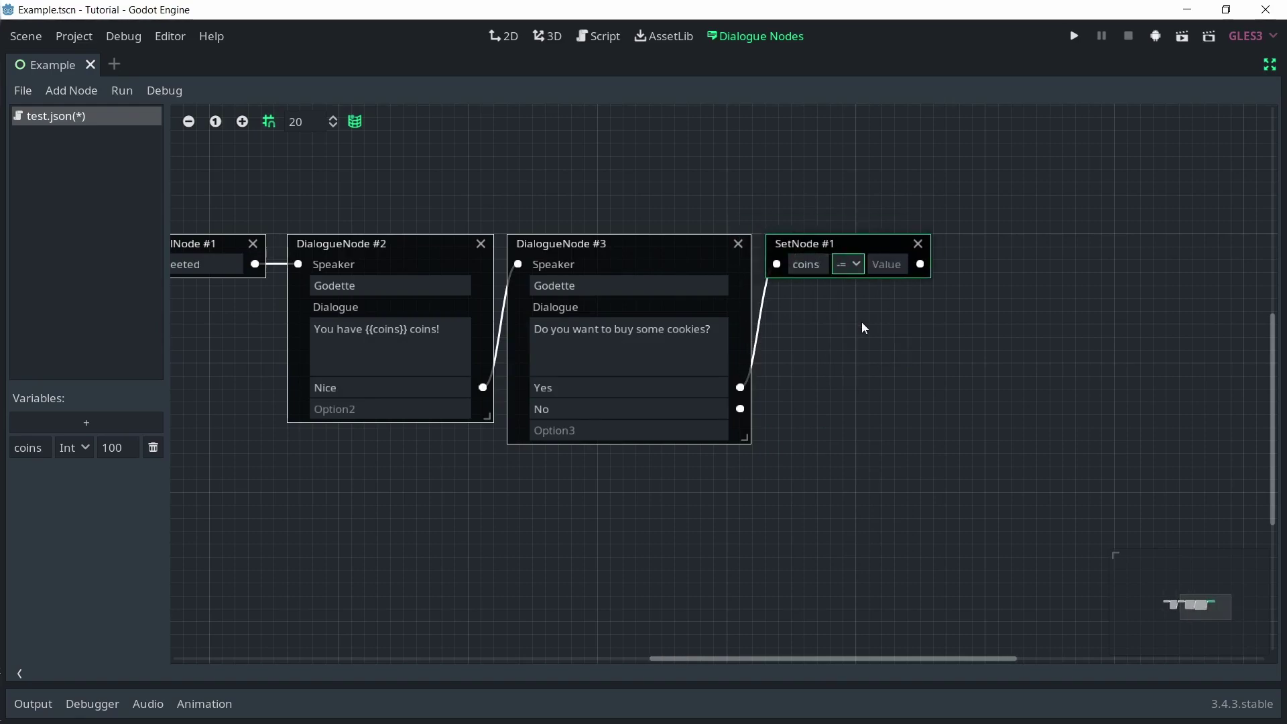
left_click(880, 264)
type("5")
Step: Add a dialogue node after the SetNode with speaker Godette and the text "You have {{coins}} coins now!"
scroll(678, 261, "right", 2, "shift")
right_click(724, 324)
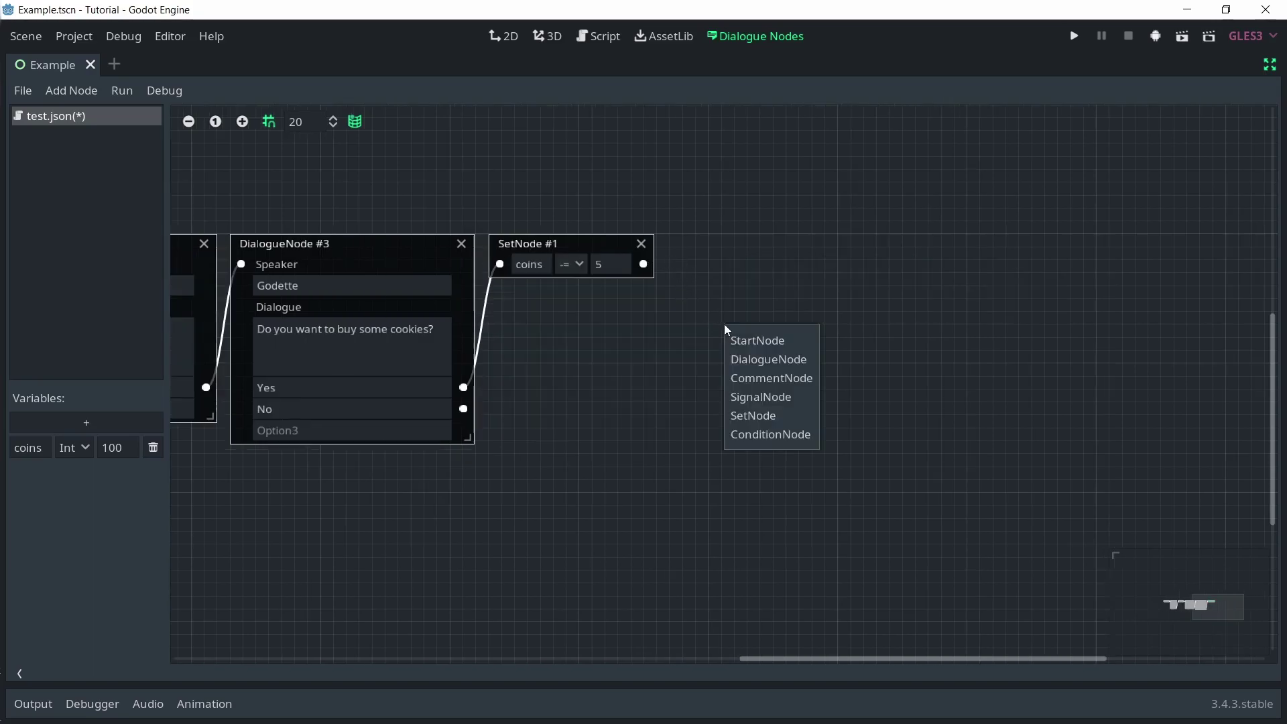
left_click(743, 359)
left_click_drag(726, 267, 738, 248)
type("now")
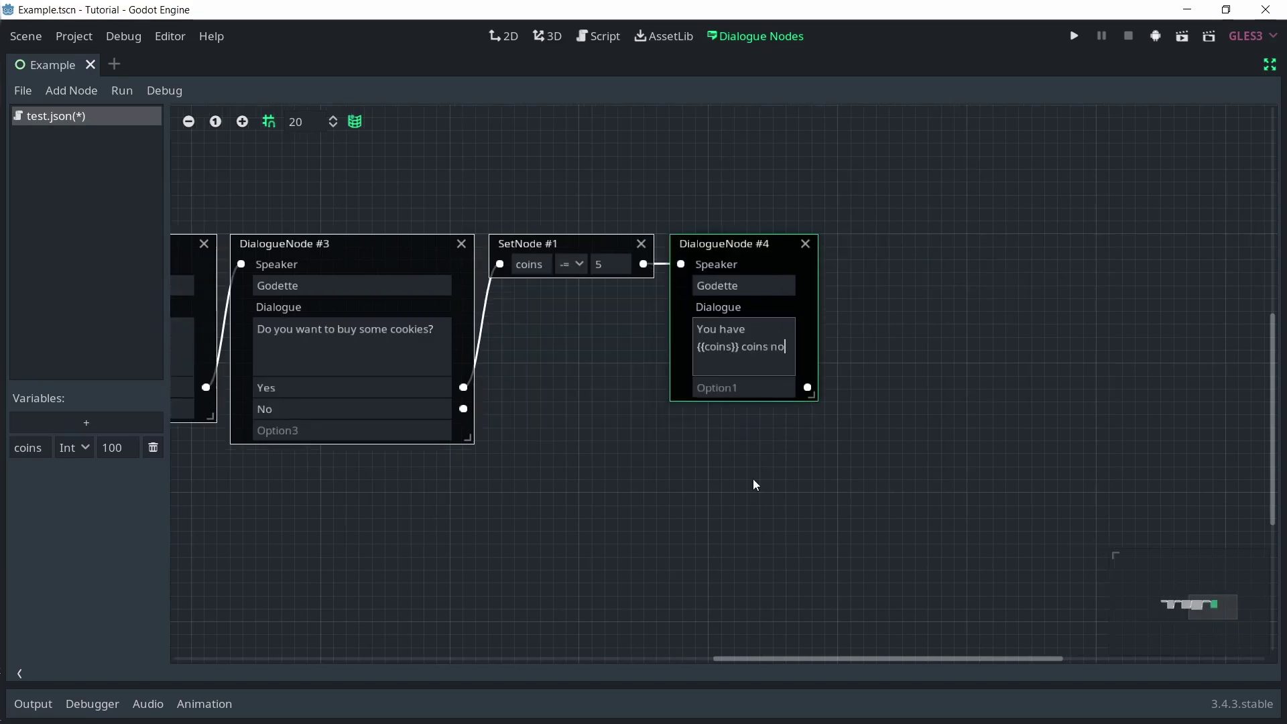
type("!")
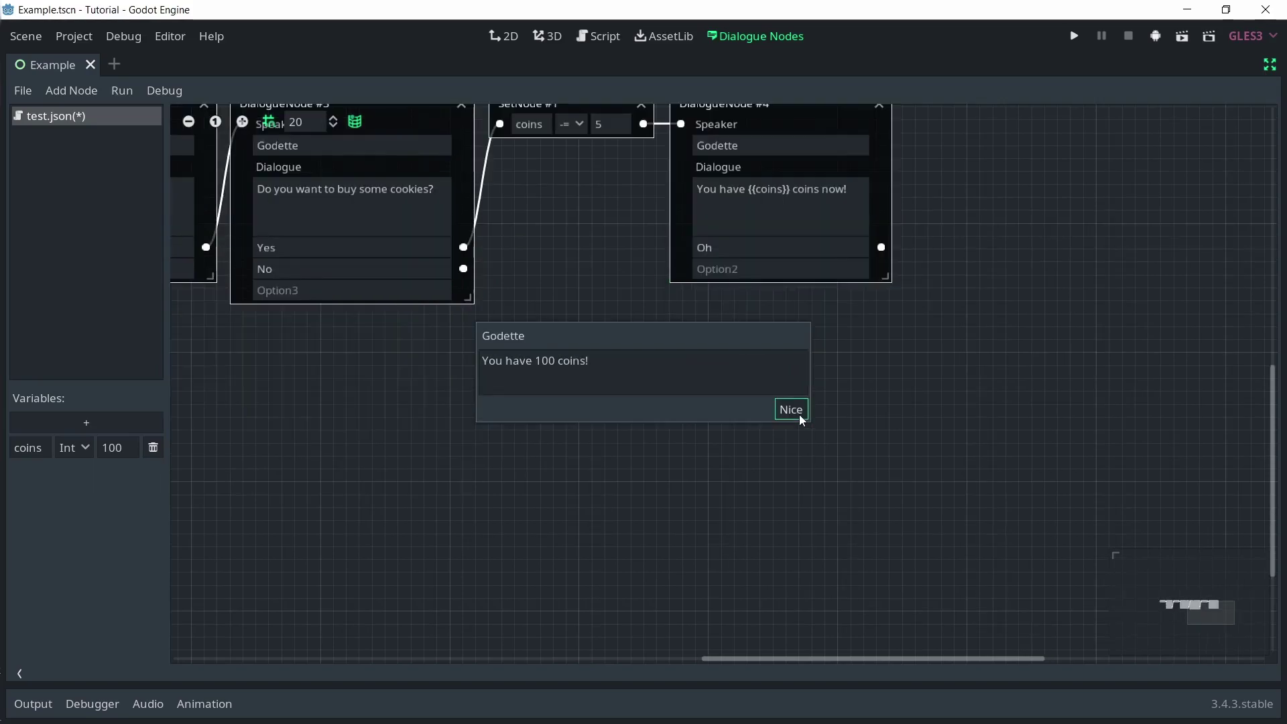
Step: Play the dialogue preview through Nice, Yes and Oh to test the coin deduction
left_click(801, 415)
left_click(766, 412)
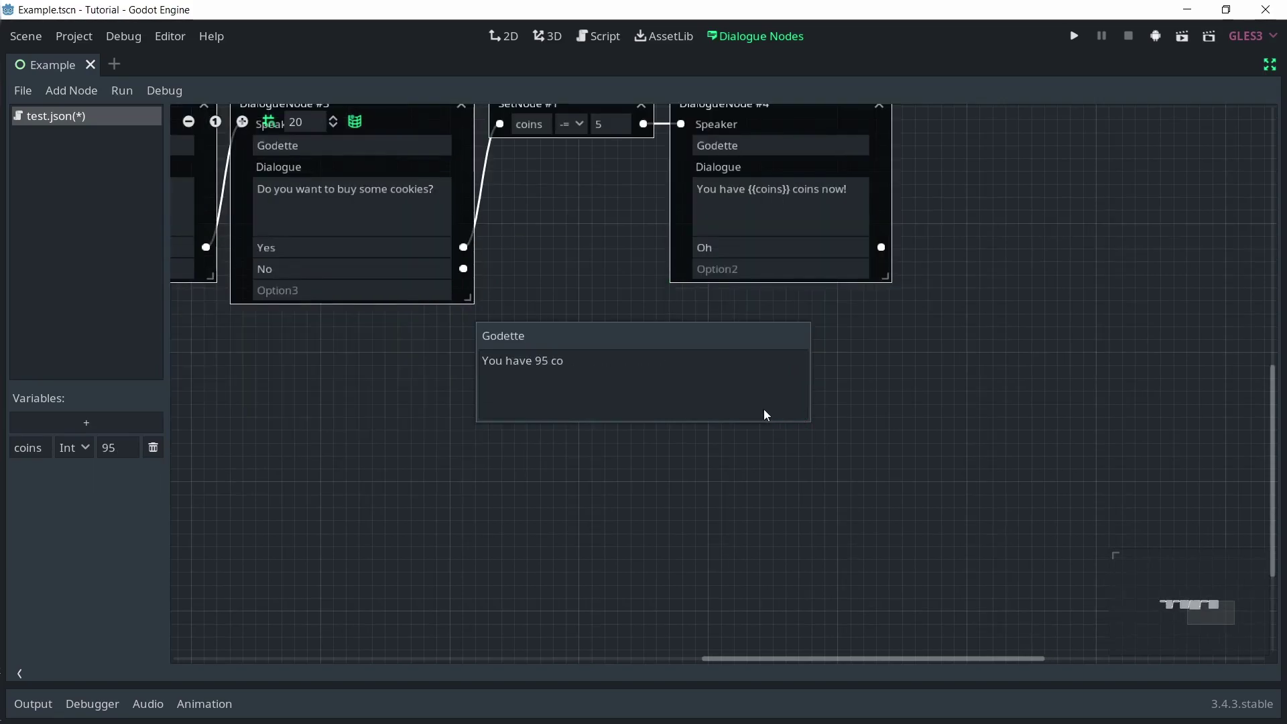
left_click(795, 409)
Step: Add a ConditionNode after the fourth dialogue node, fed by its Oh option
right_click(707, 255)
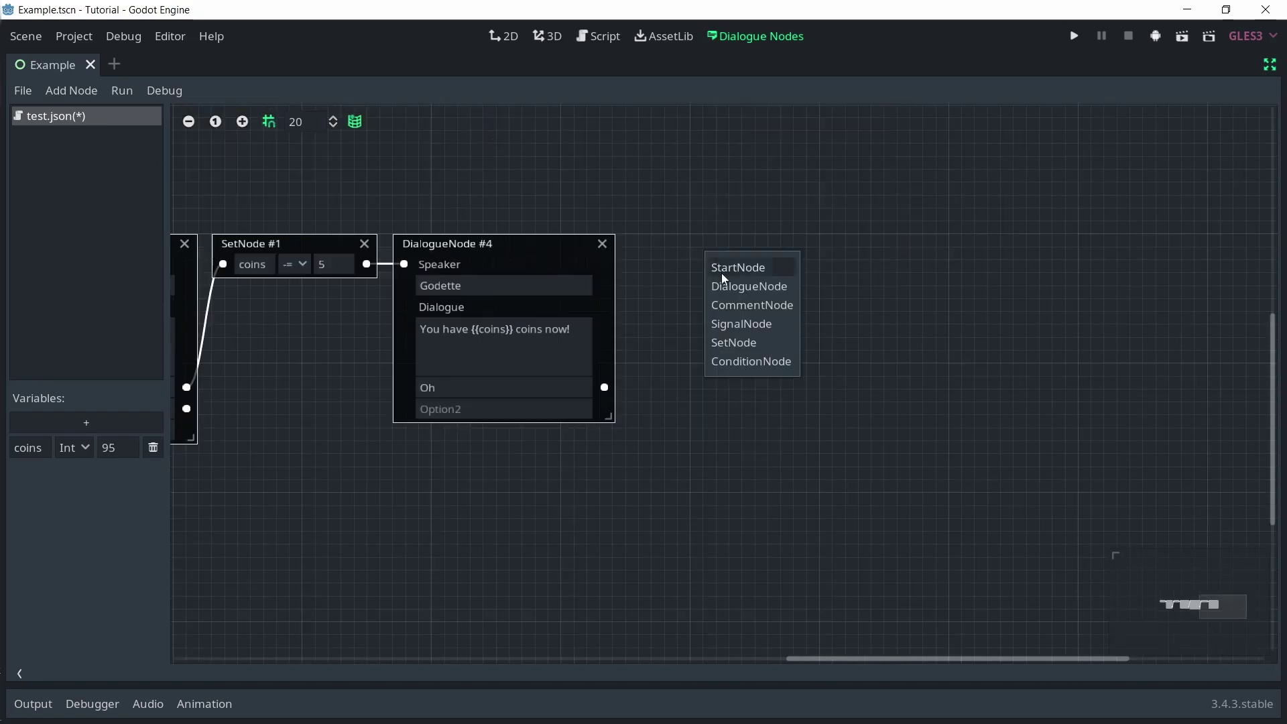
left_click(732, 362)
left_click_drag(703, 231, 710, 248)
Step: Set the condition to {{coins}} < 50 and connect its True output to a new dialogue node
left_click(679, 264)
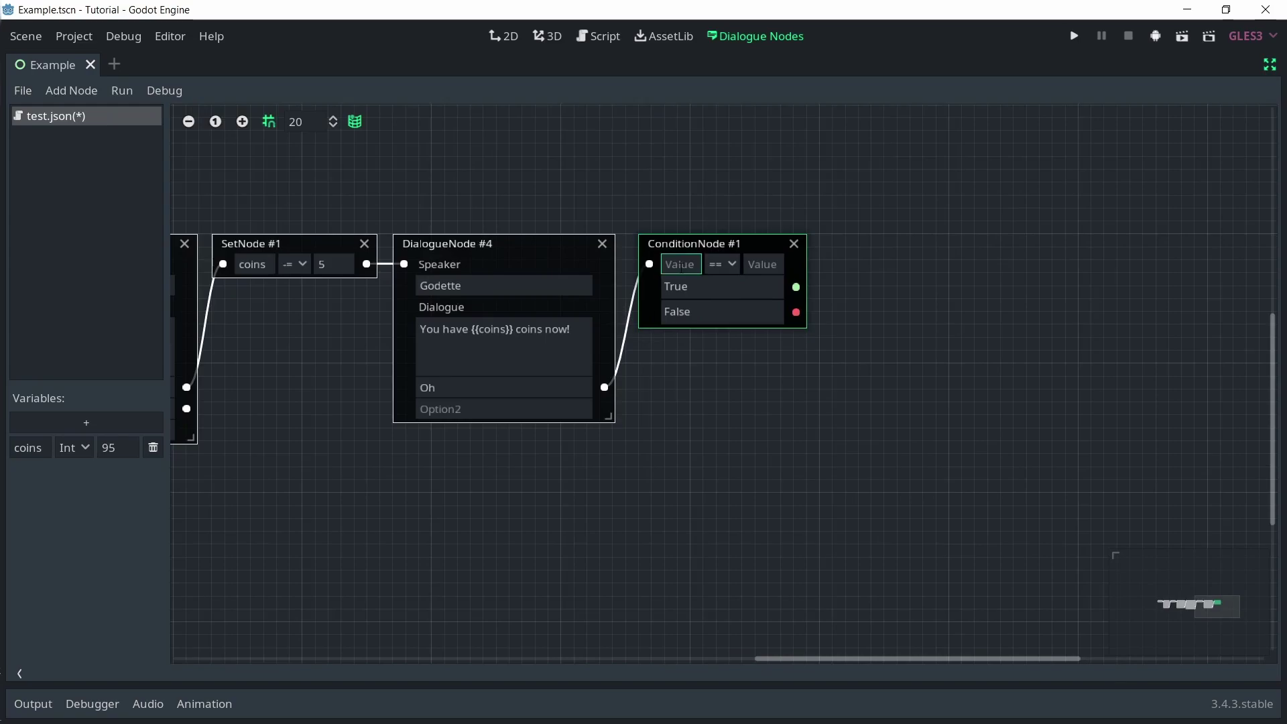
type("{{}}")
key("Left")
key("Left")
type("coins")
left_click(723, 264)
left_click(732, 345)
left_click(764, 266)
type("50")
left_click_drag(519, 287, 632, 251)
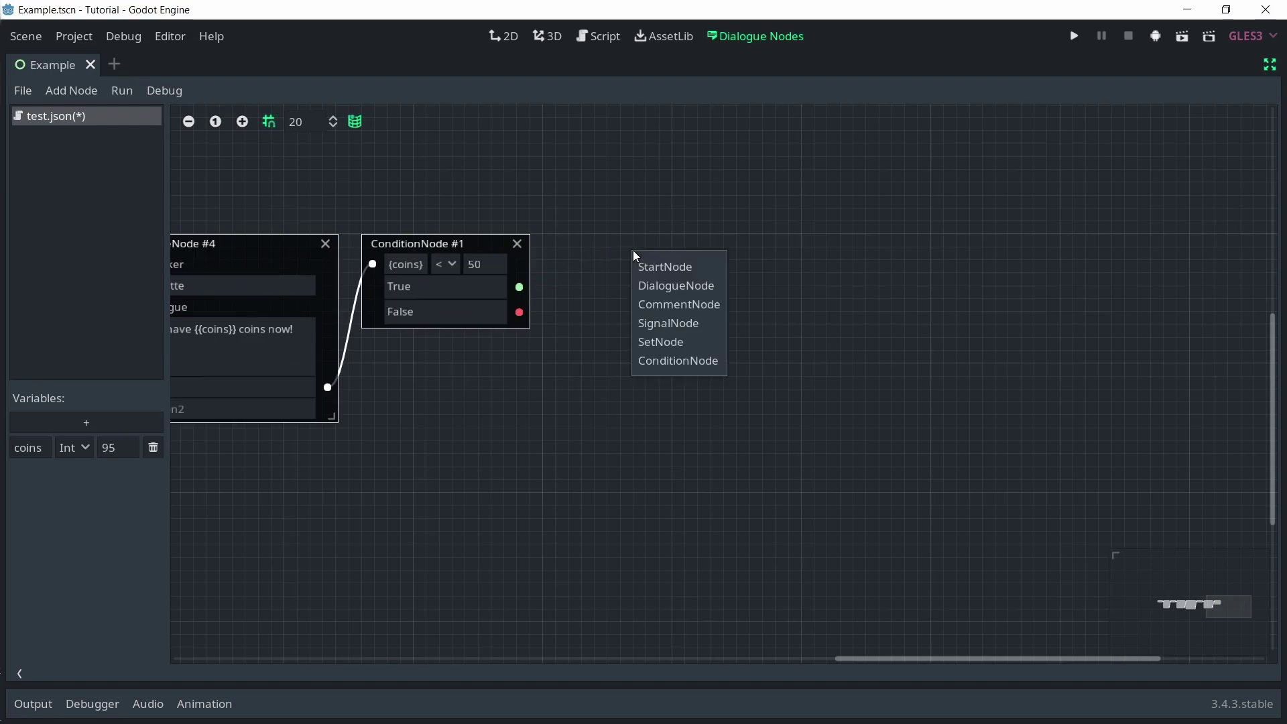
left_click(658, 288)
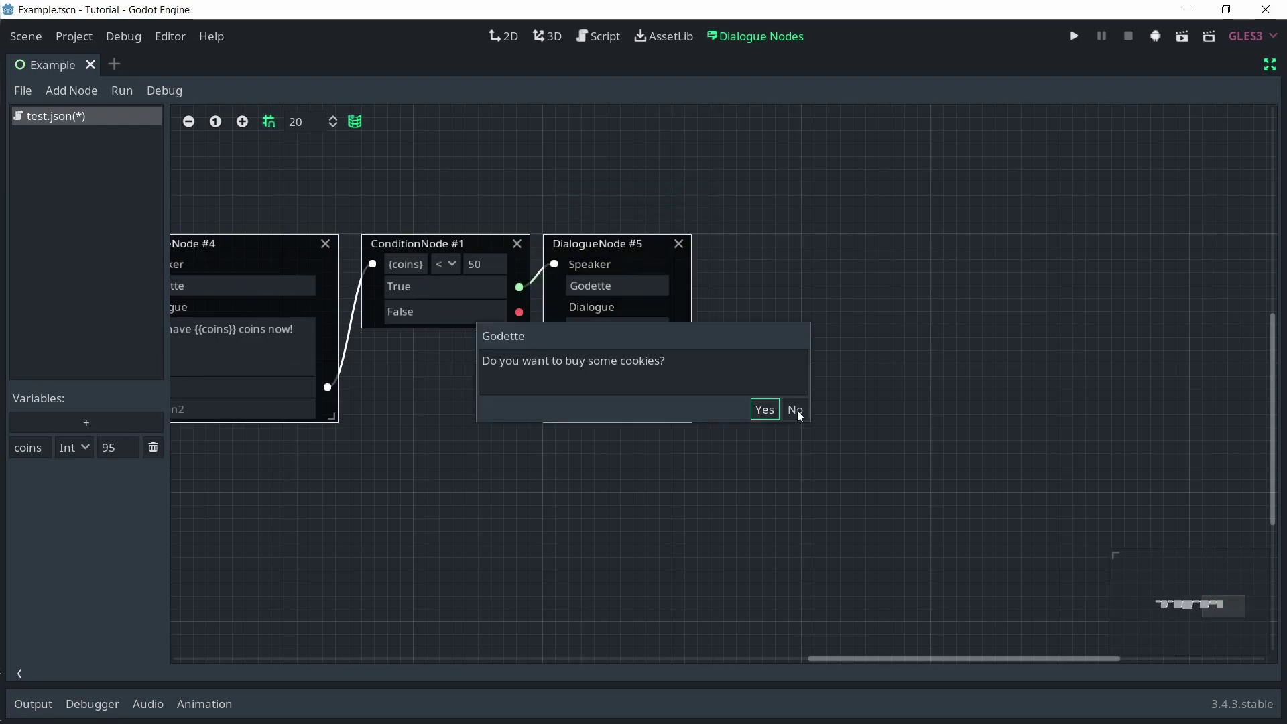
Step: Test the condition in the dialogue preview by buying cookies, then play it again with coins at 10
left_click(764, 409)
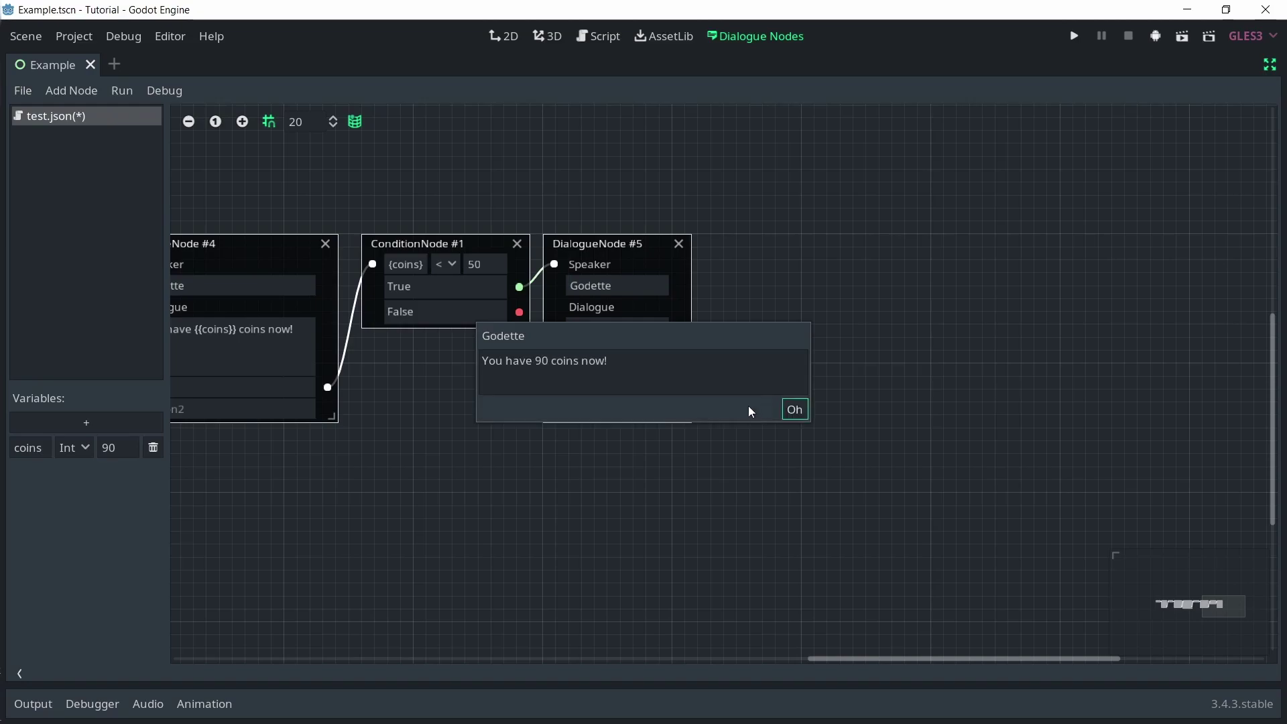
left_click(795, 410)
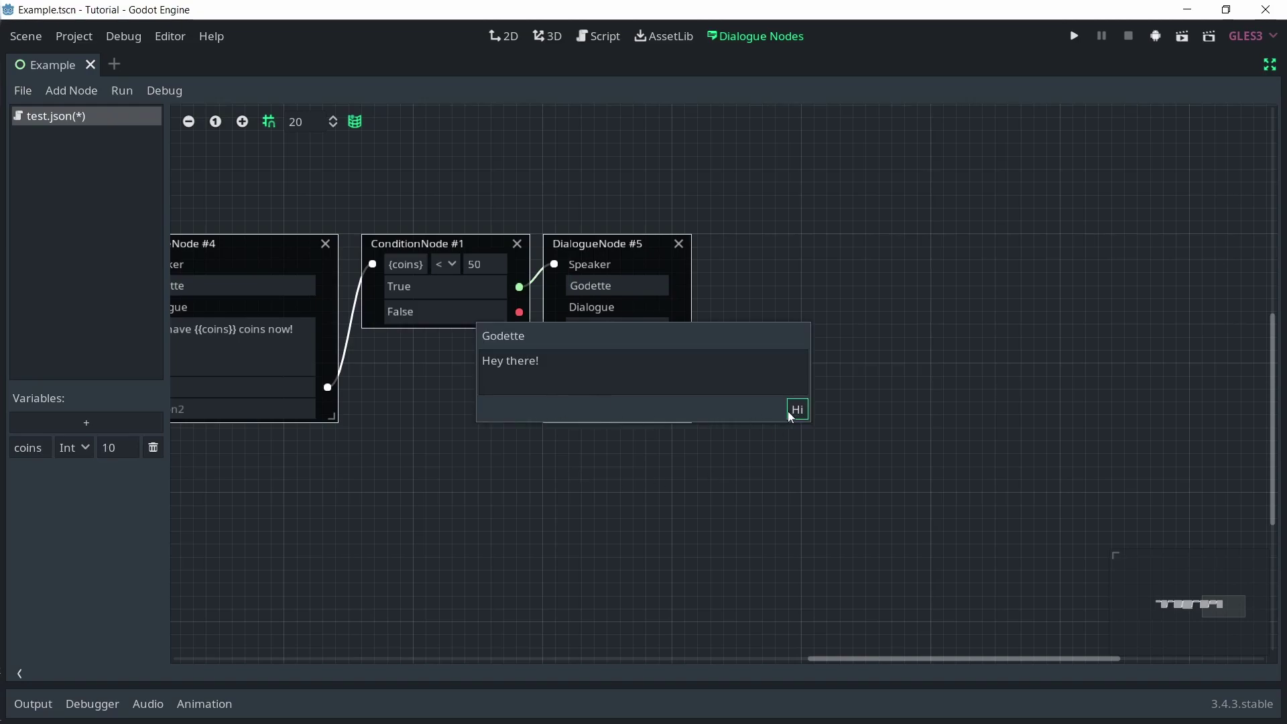
left_click(793, 411)
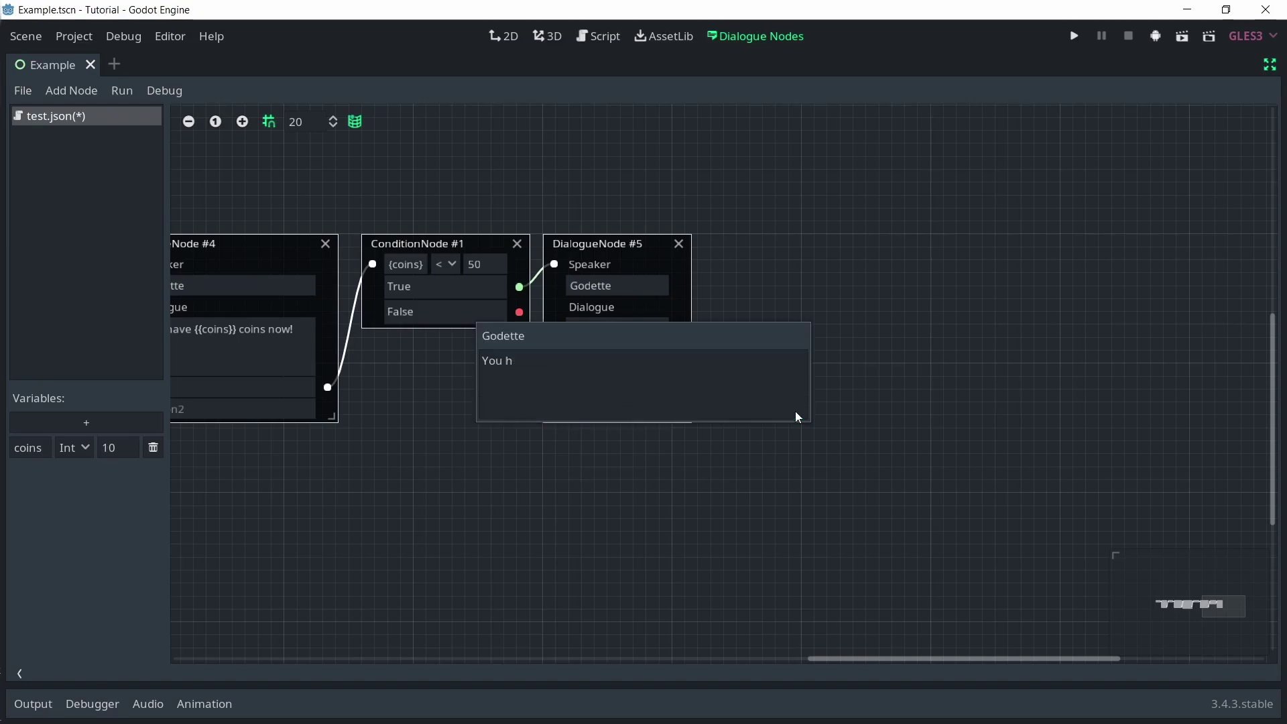
left_click(795, 412)
left_click(766, 410)
left_click(793, 410)
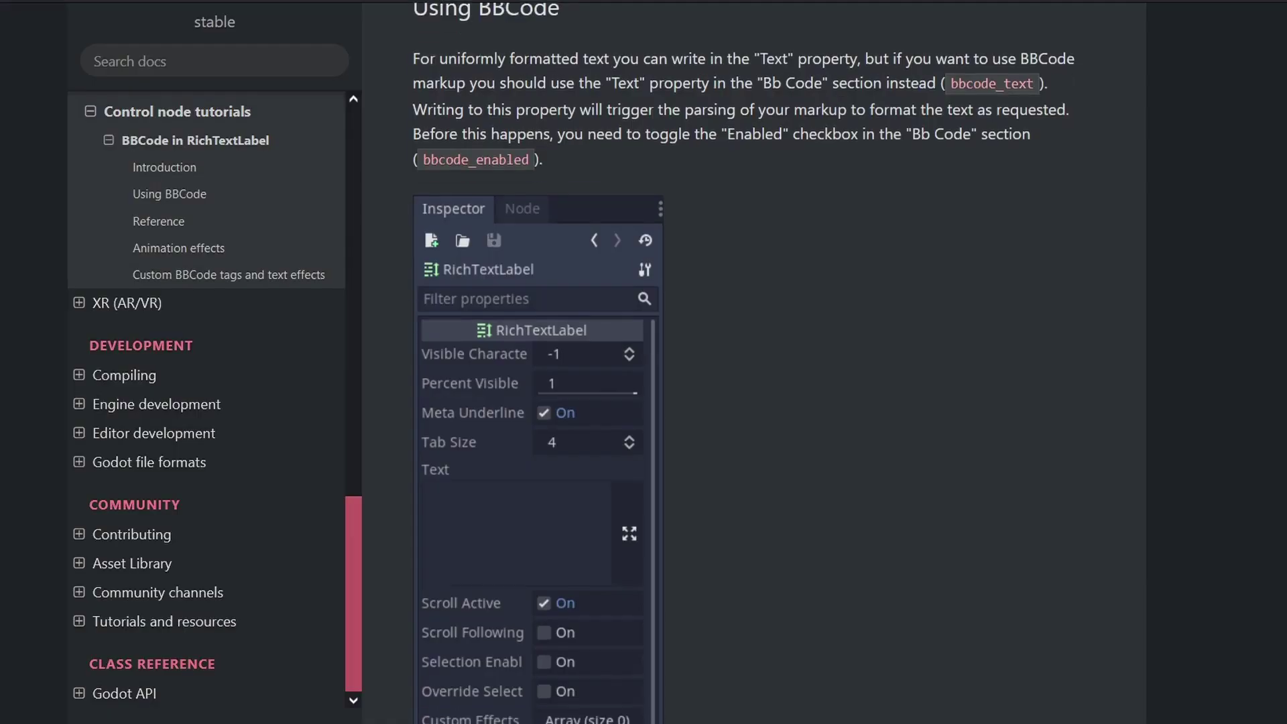
Step: Read the Godot documentation page on BBCode in RichTextLabel, from Using BBCode down through the Reference table
scroll(744, 362, "down", 8)
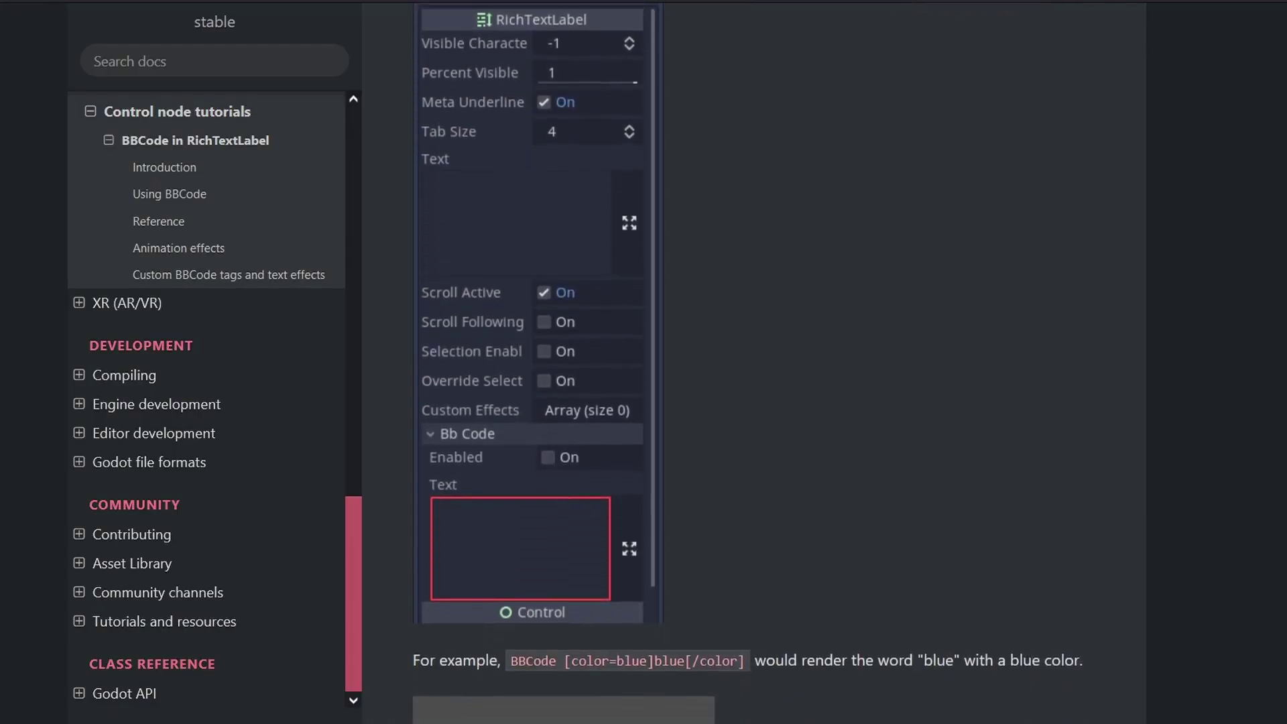
scroll(744, 362, "down", 9)
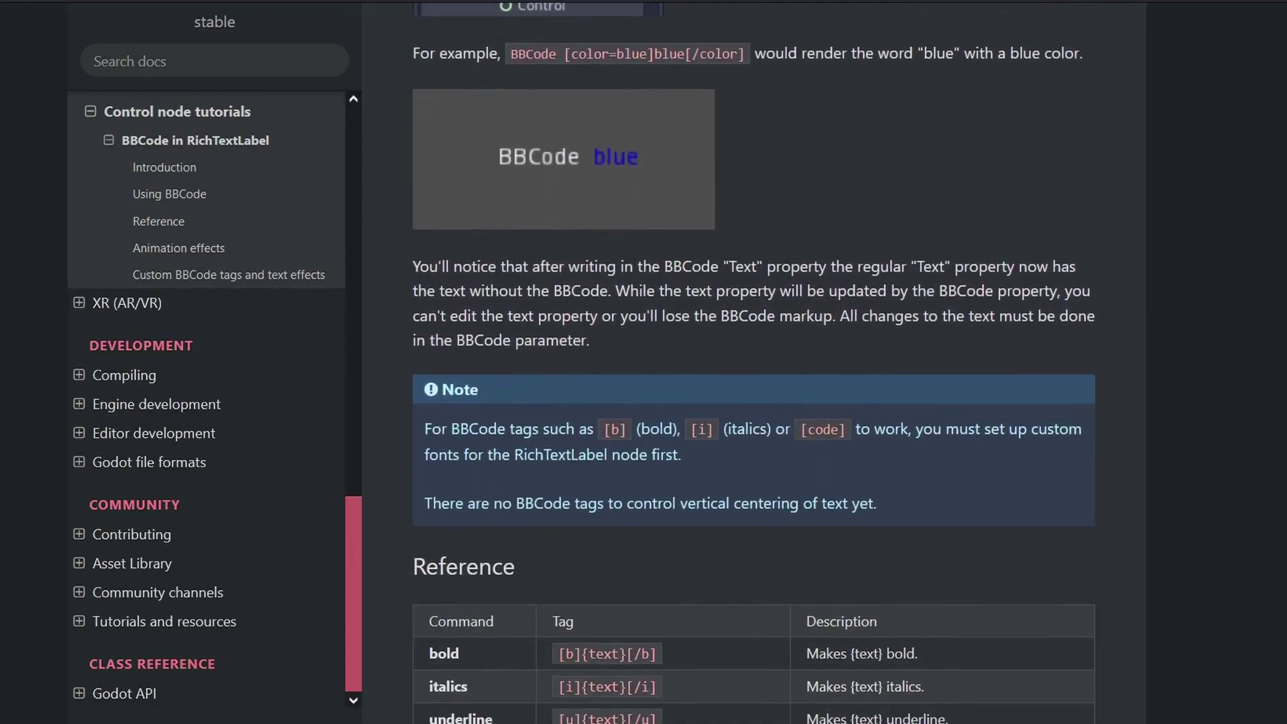
scroll(744, 362, "down", 9)
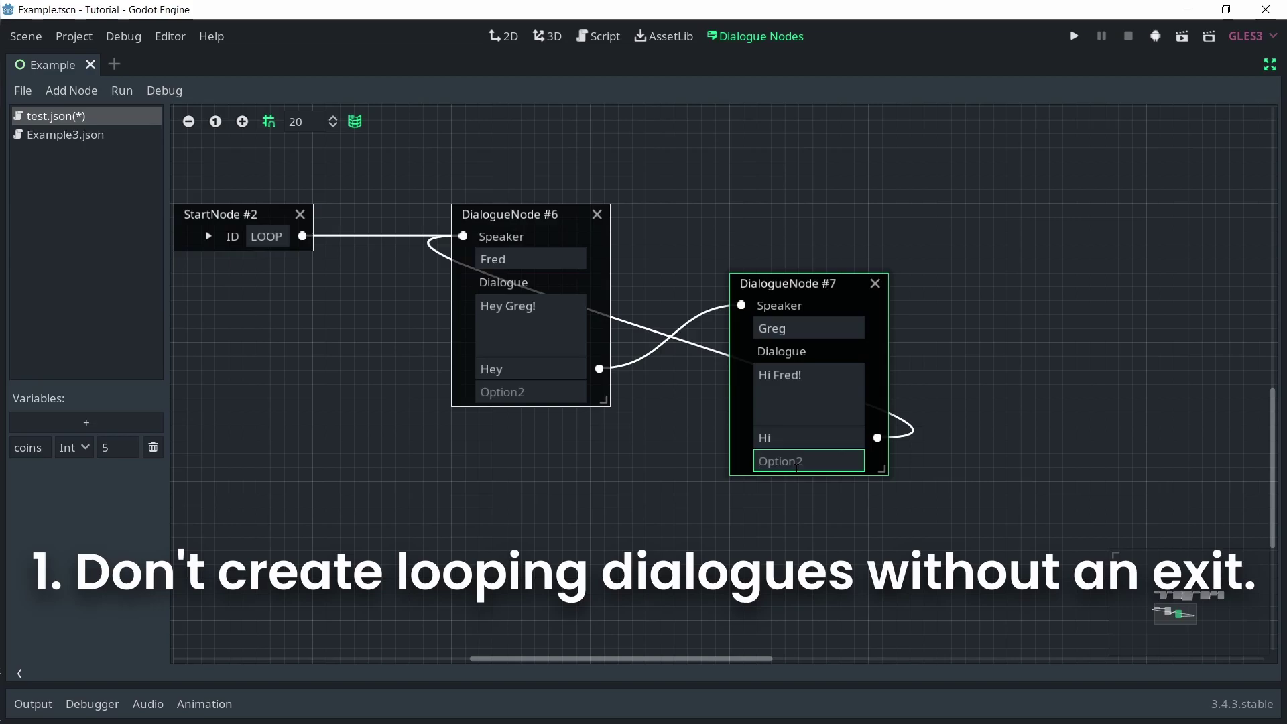
Step: Add the option Bye to the second dialogue node of the looping conversation as an exit
type("Bye")
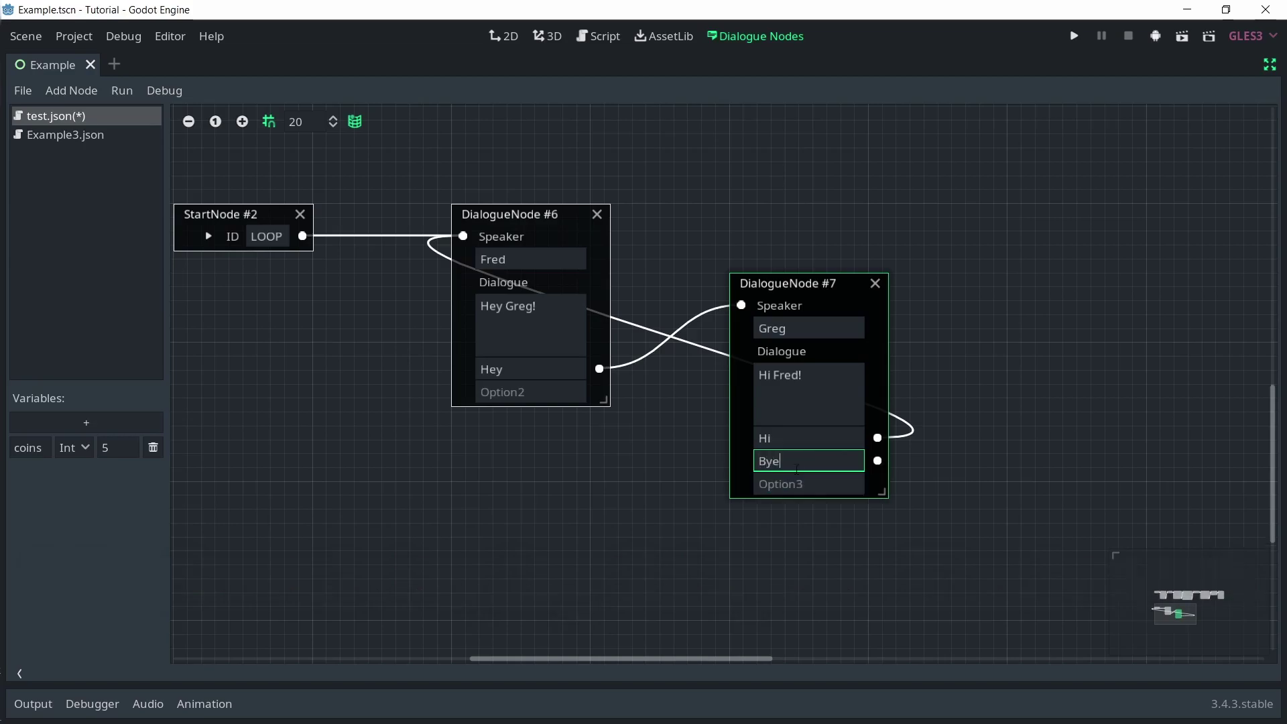
left_click(744, 482)
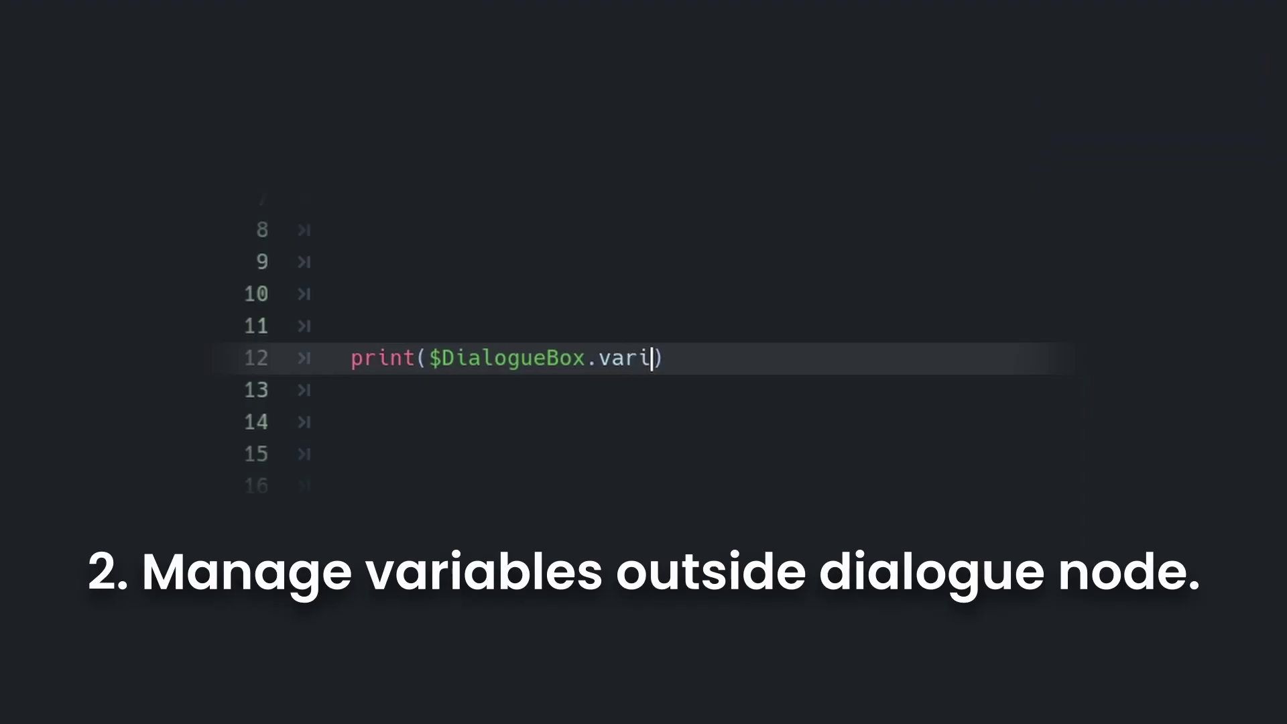
Step: Complete the script line print($DialogueBox.variables) in Example.gd
type("alogueBox.varia)")
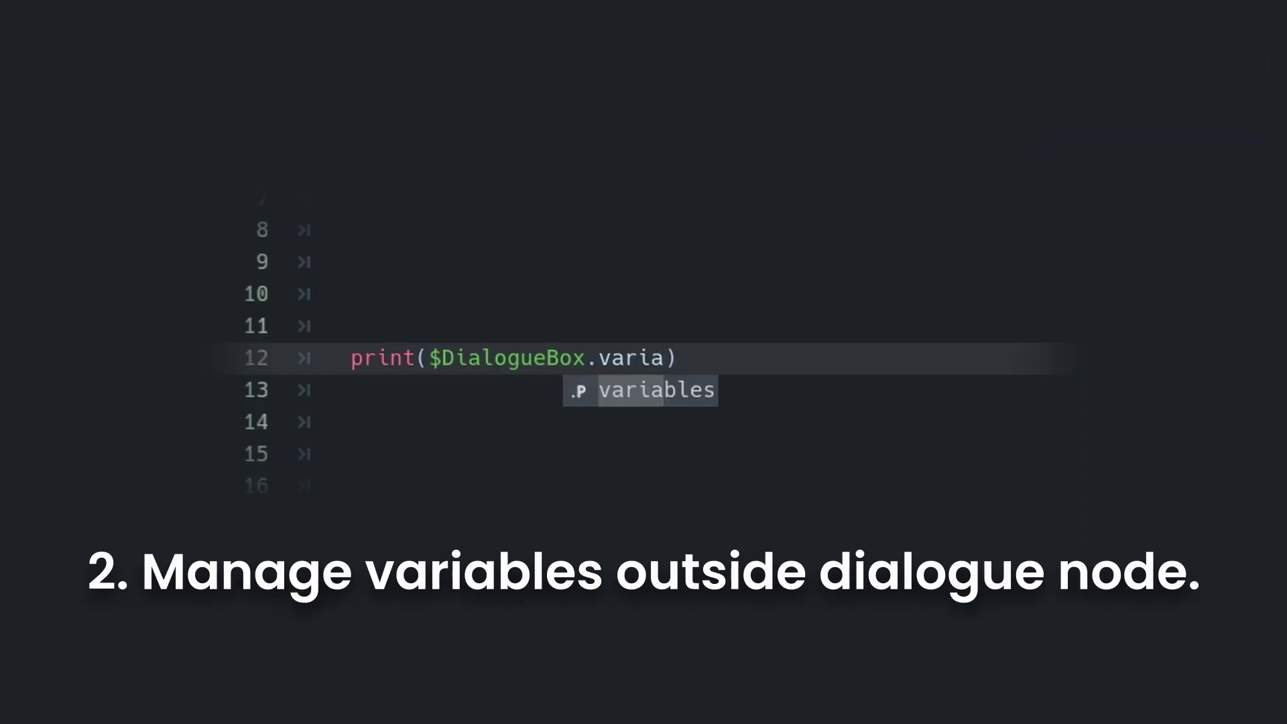
key("Return")
left_click(778, 358)
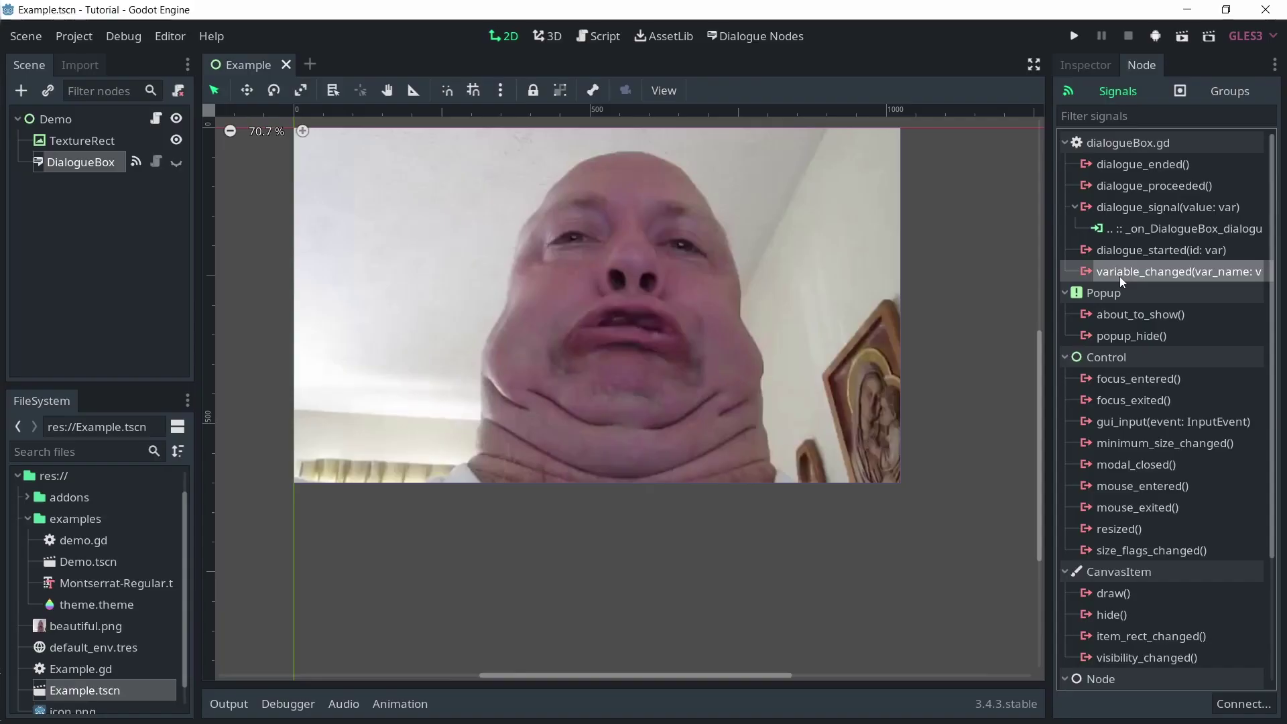
Step: Connect the DialogueBox's variable_changed signal to Demo and make its handler run print(var_name, ': ', value)
left_click(1244, 703)
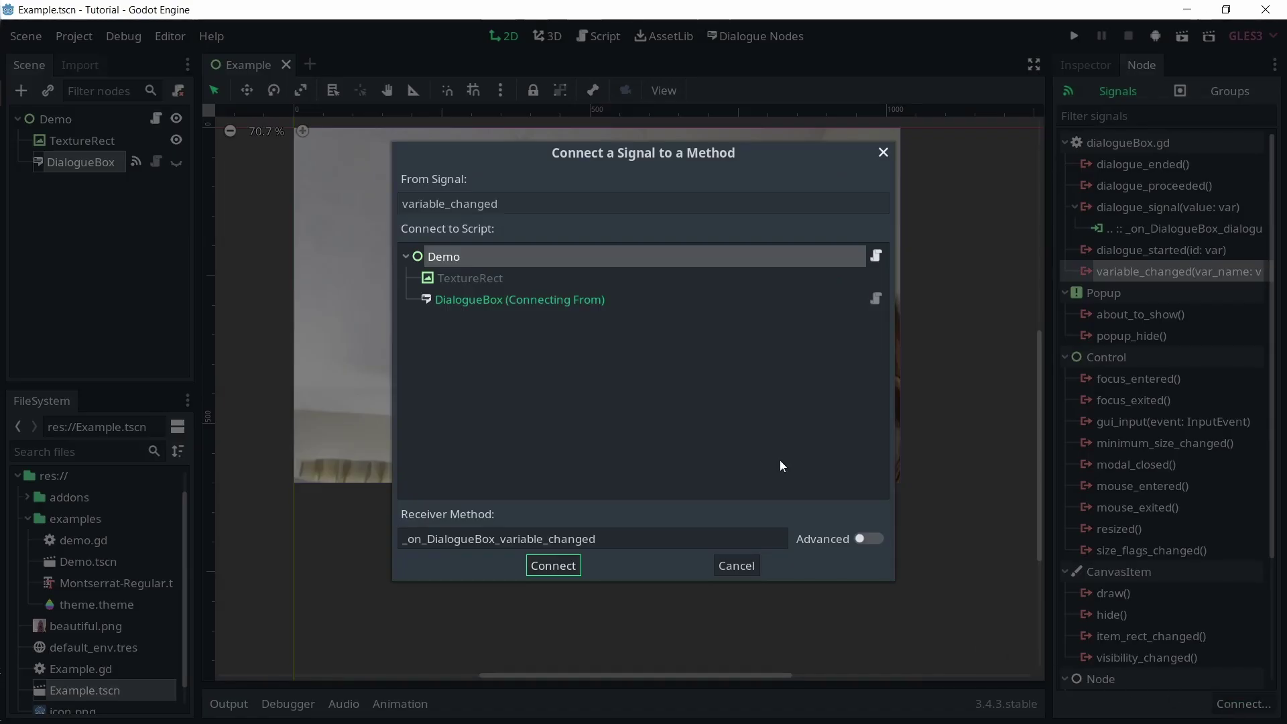
left_click(553, 566)
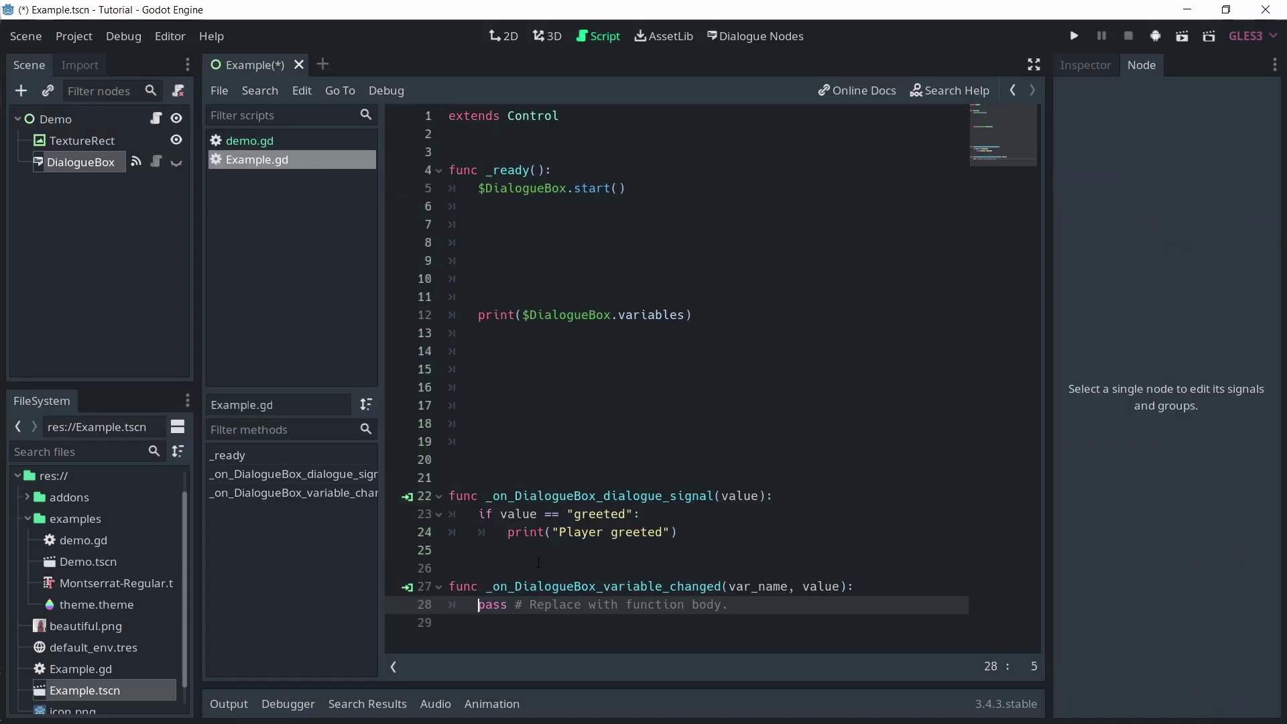
type("print(var_name, ': ', vali")
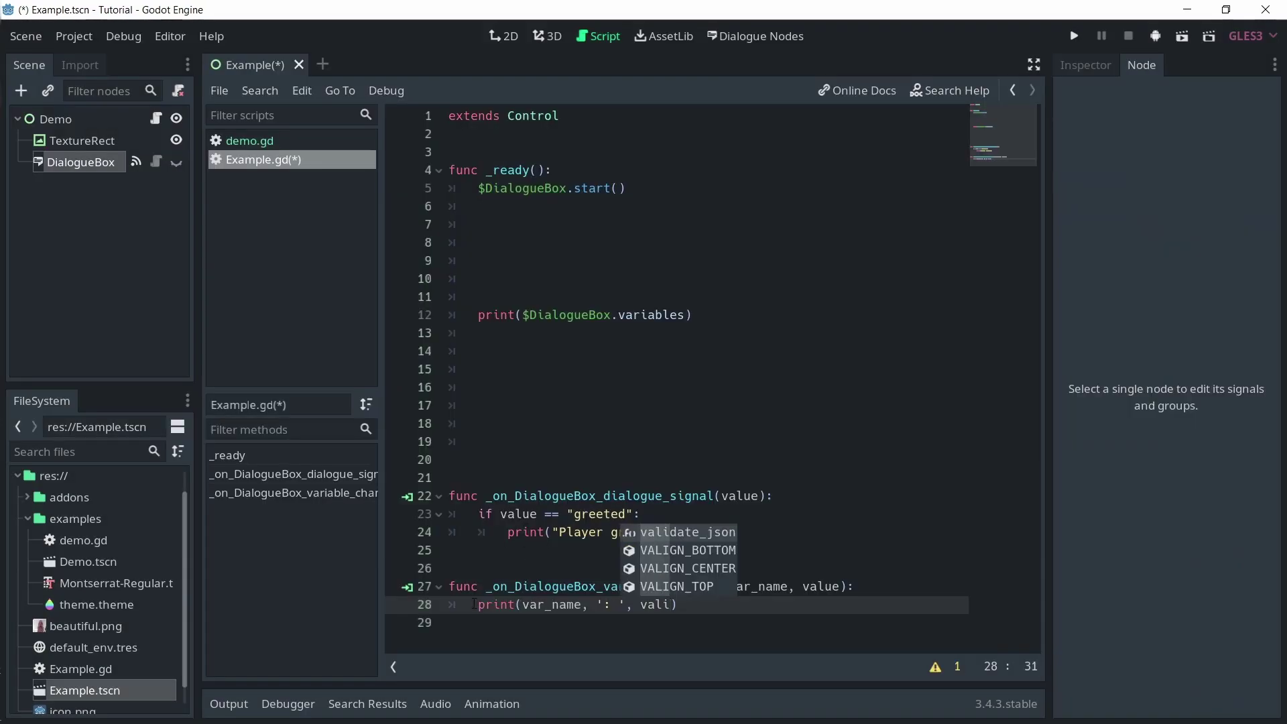
key("BackSpace")
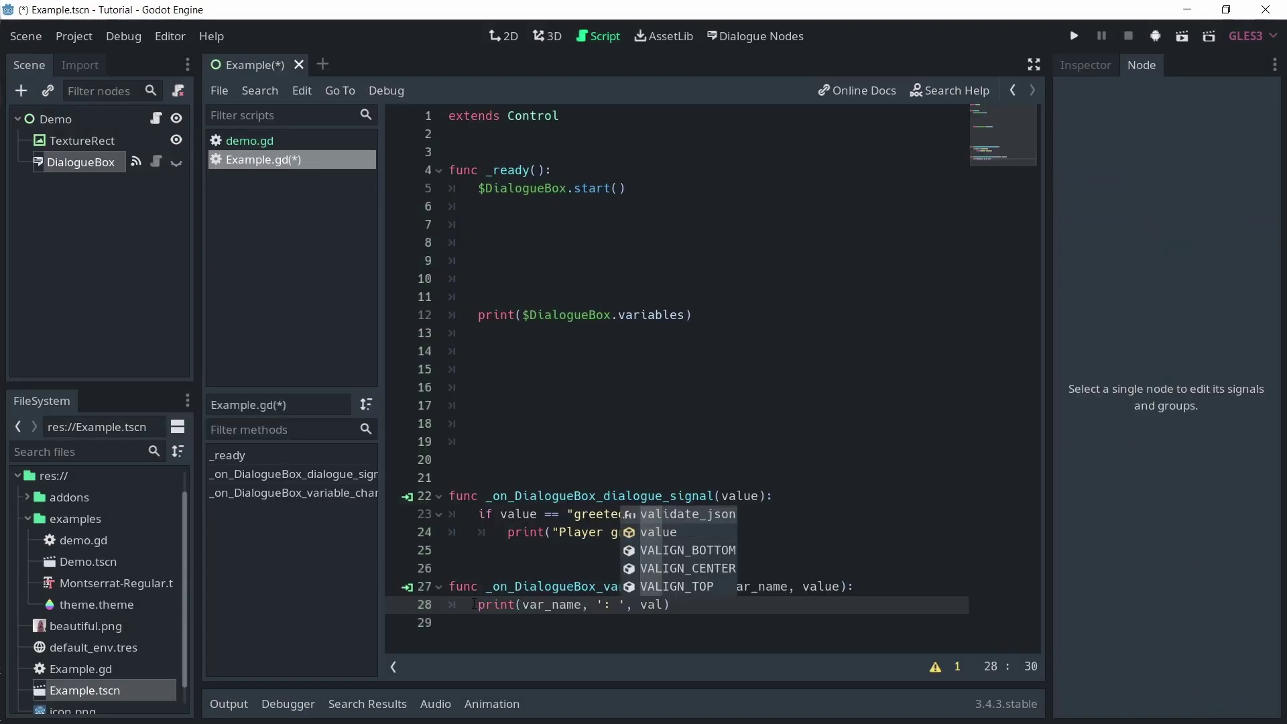
type("ue")
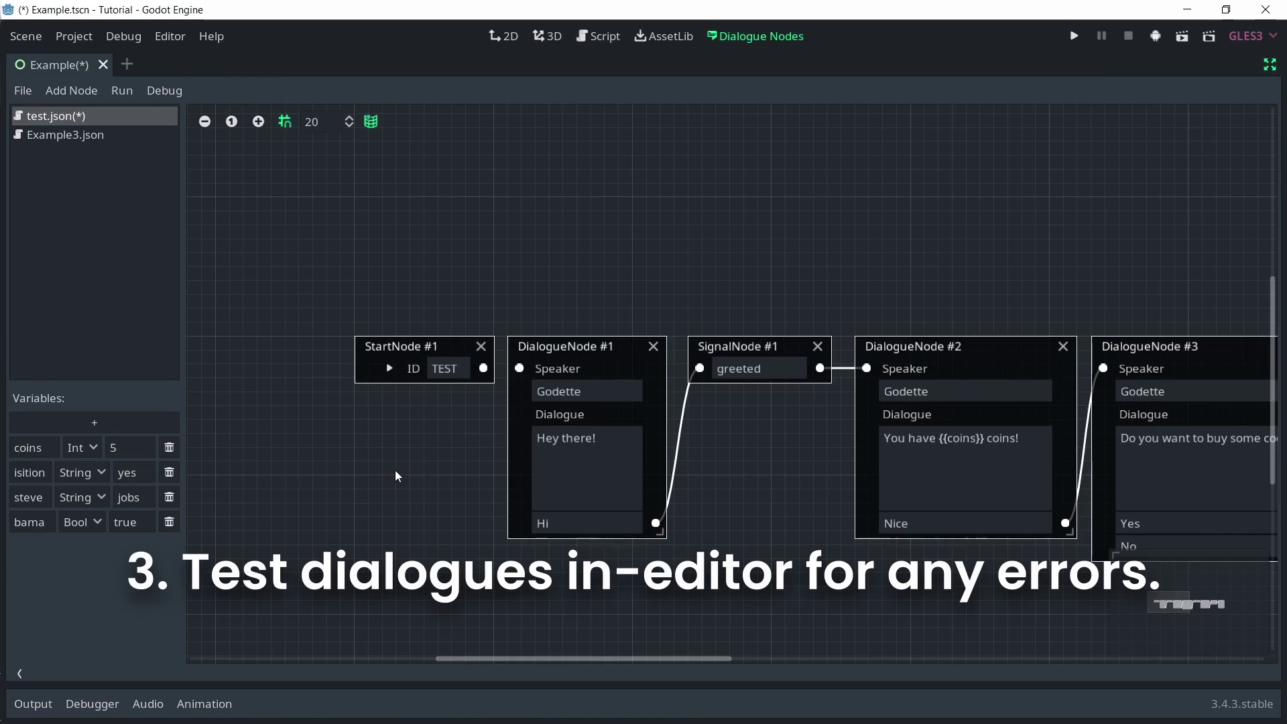
Step: Run the dialogue from the TEST start node and examine the errors in the output log
left_click(391, 369)
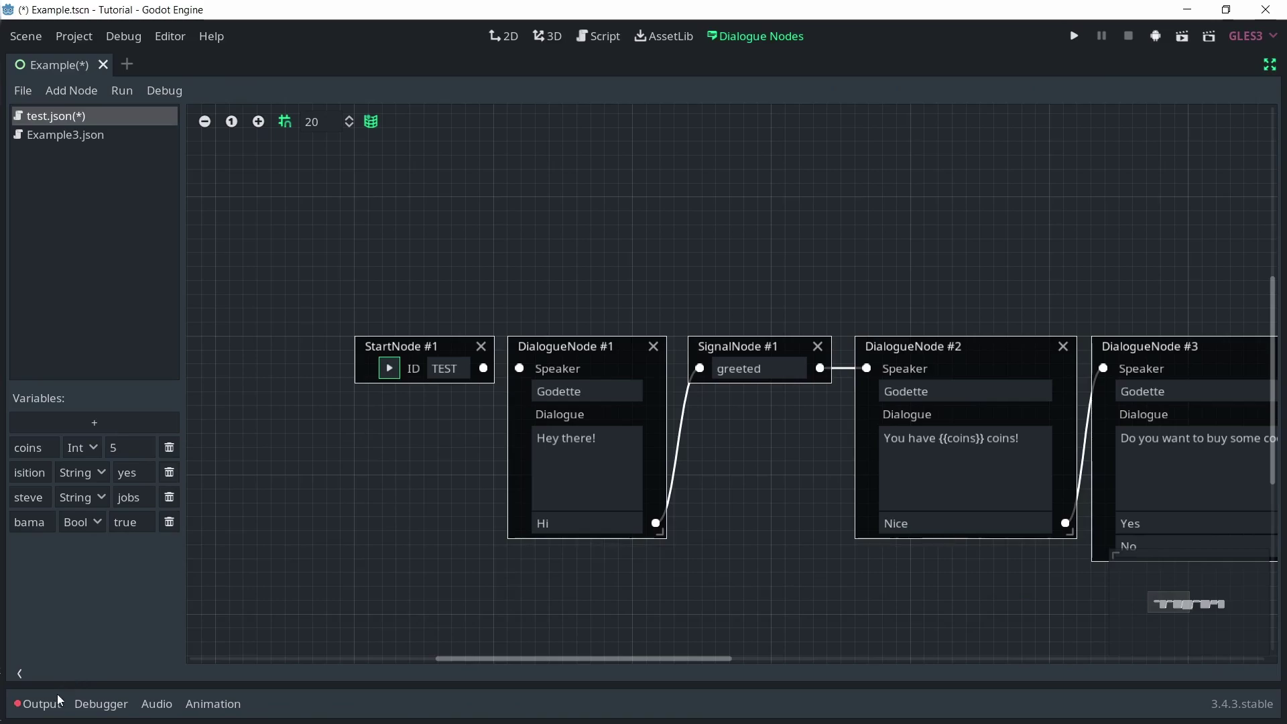
left_click(51, 705)
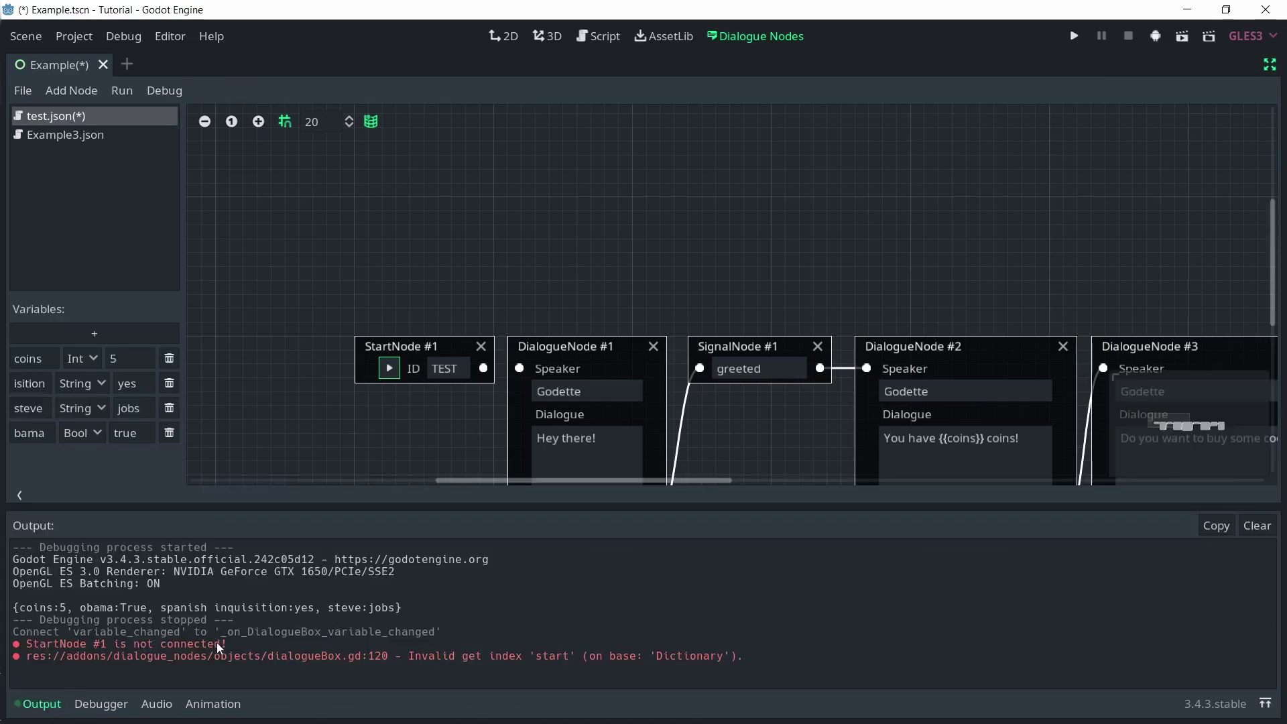
left_click_drag(216, 642, 29, 643)
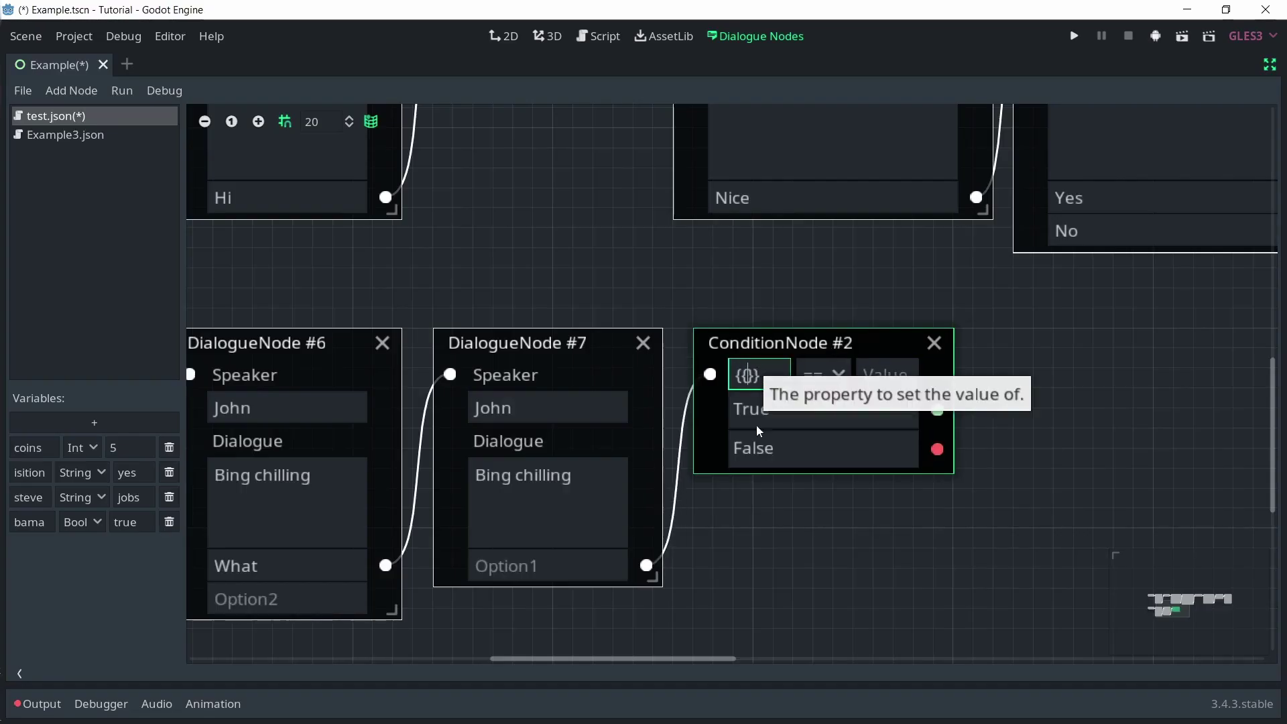
Step: Set the second ConditionNode to compare {{obama}} == true
type("bama")
left_click(886, 374)
type("true")
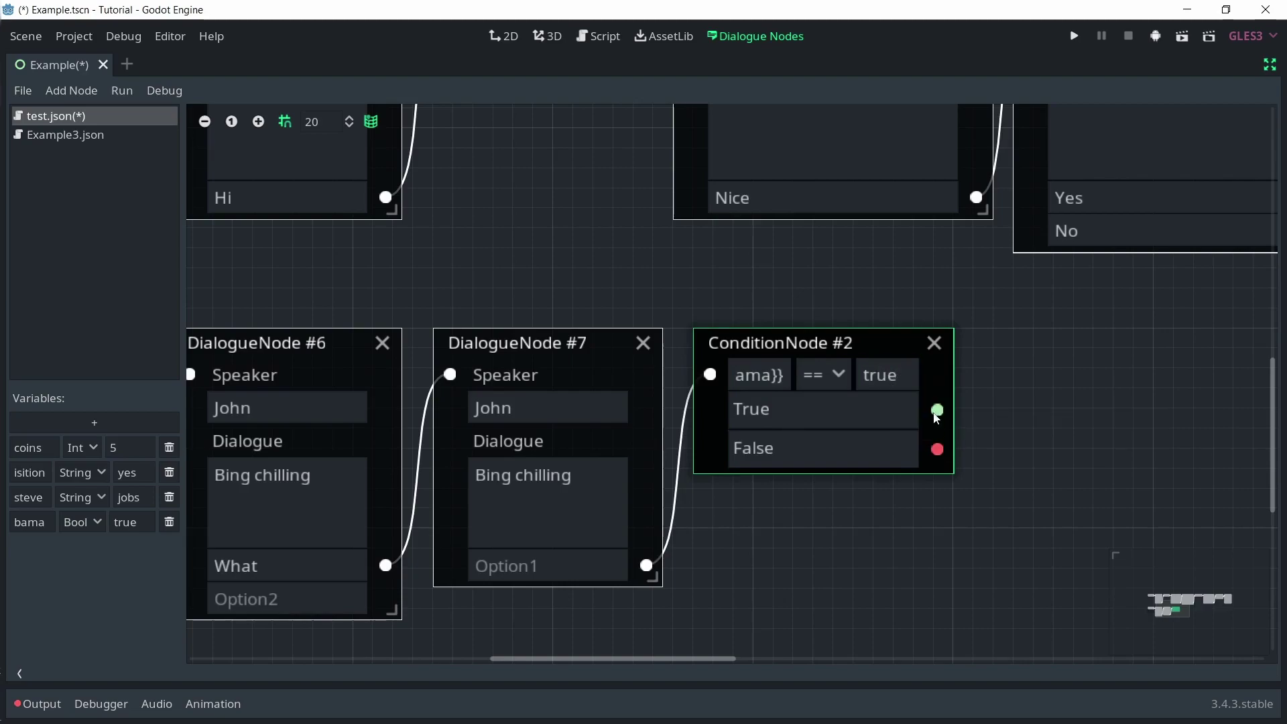
Step: Add a dialogue node on the condition's True output with the preceding nodes' speaker and the text "[shake]BING CHILLING[/shake]"
left_click_drag(937, 409, 1046, 357)
left_click(1062, 392)
left_click(1065, 407)
type("John")
left_click(1045, 496)
type("Bin")
key("BackSpace")
key("BackSpace")
key("BackSpace")
type("[")
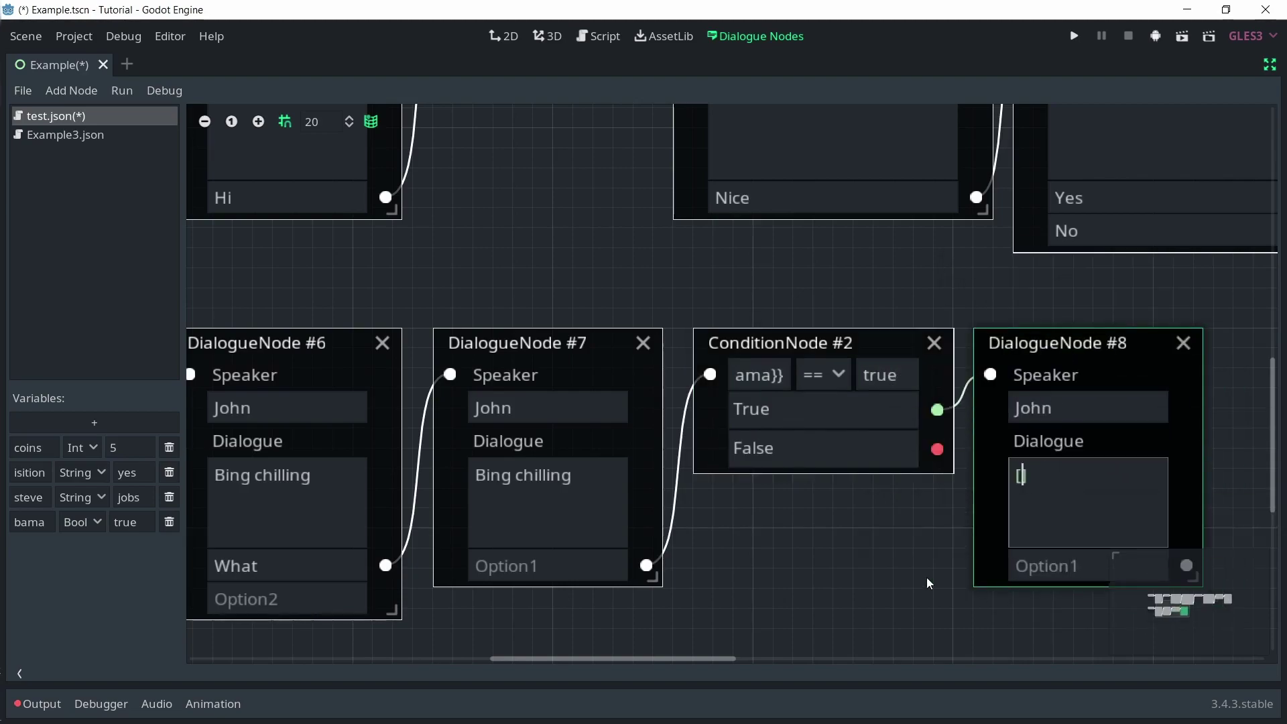
type("shake]BING CHILLING[/shake]")
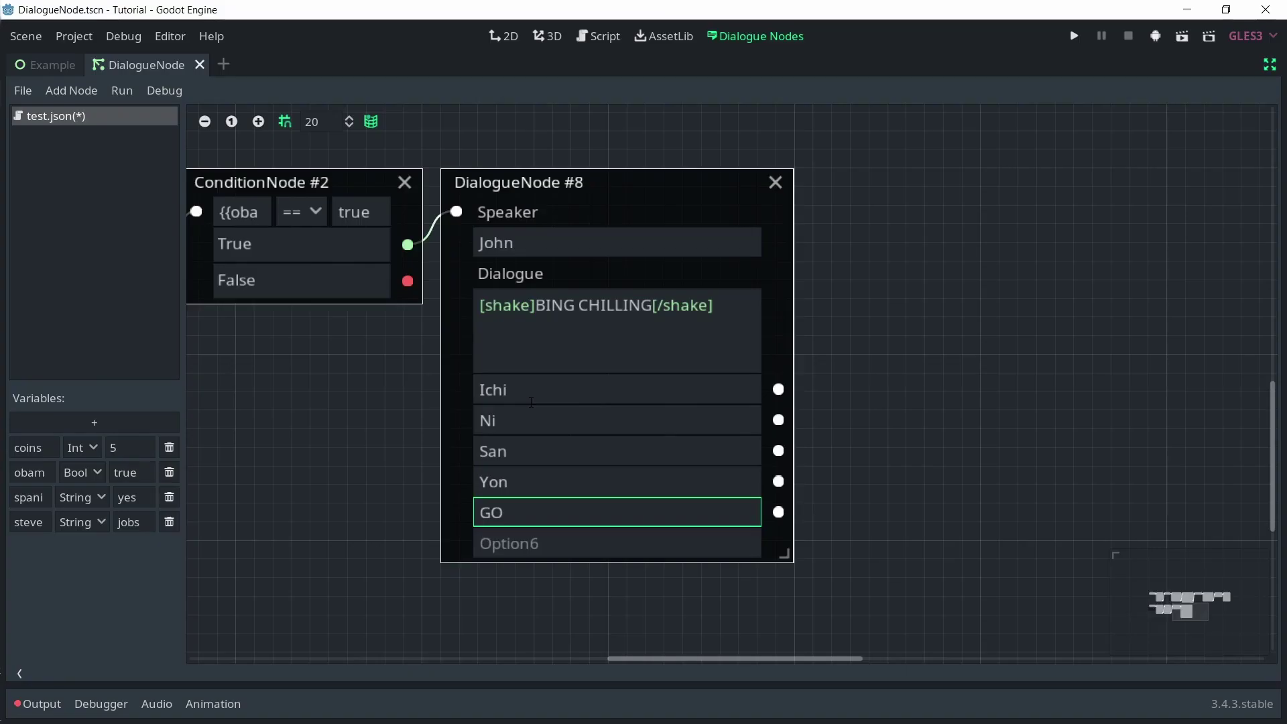
Step: Change the eighth dialogue node's fifth option to Go and enter Rok as its sixth option
key("BackSpace")
type("o")
key("Return")
type("Rok")
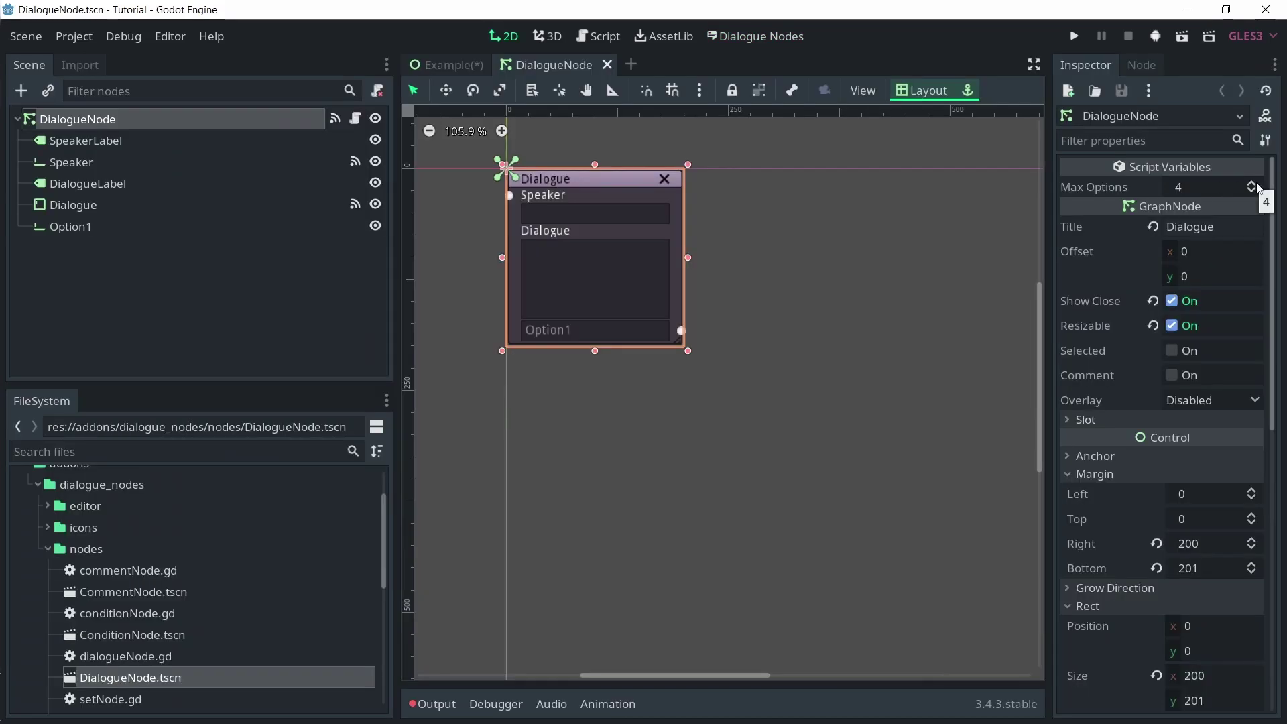
Step: Set Max Options to 6 in the DialogueNode scene and default max_options to 6 in dialogueBox.gd
left_click(1251, 184)
left_click(1252, 184)
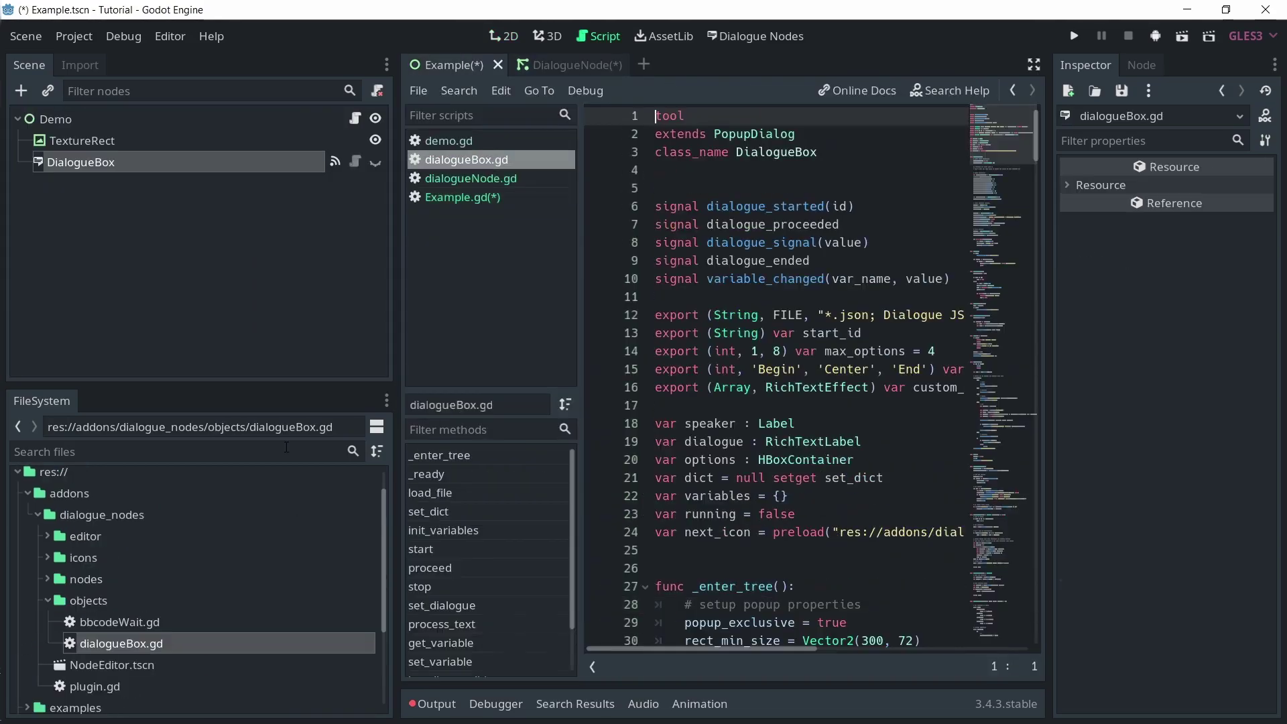
left_click(1034, 64)
left_click(535, 351)
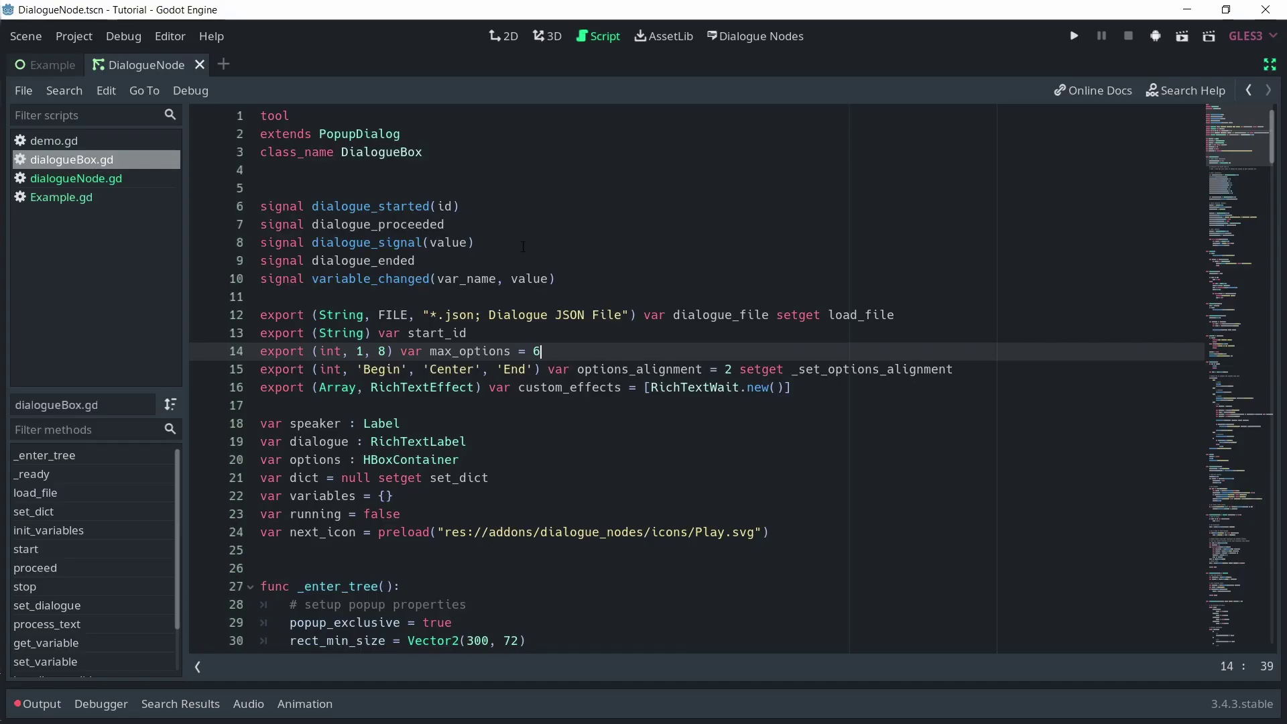
Step: Review the popup, container and speaker setup code in the _enter_tree function of dialogueBox.gd
scroll(528, 246, "down", 6)
scroll(528, 246, "down", 2)
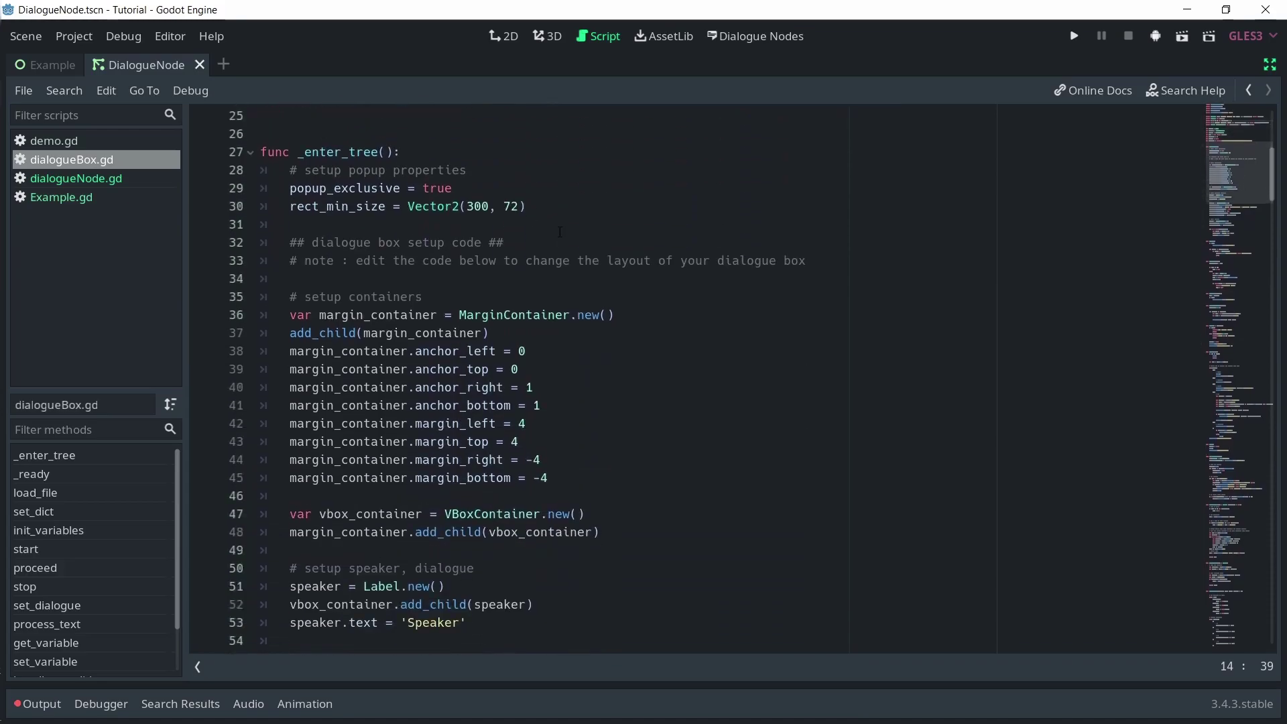
scroll(589, 222, "down", 1)
scroll(589, 223, "up", 1)
scroll(1229, 182, "down", 2)
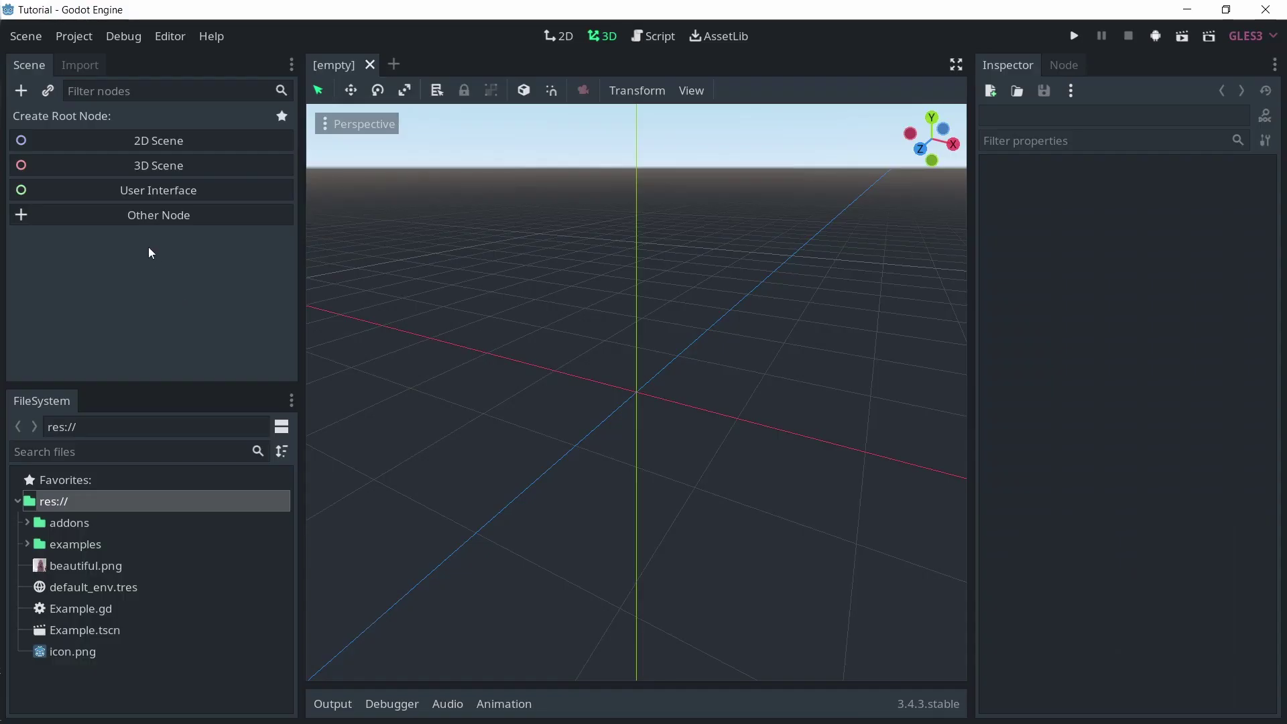
Step: Create a new scene with a GraphNode root containing a Label that reads Print and a LineEdit below it
left_click(143, 212)
type("graphn")
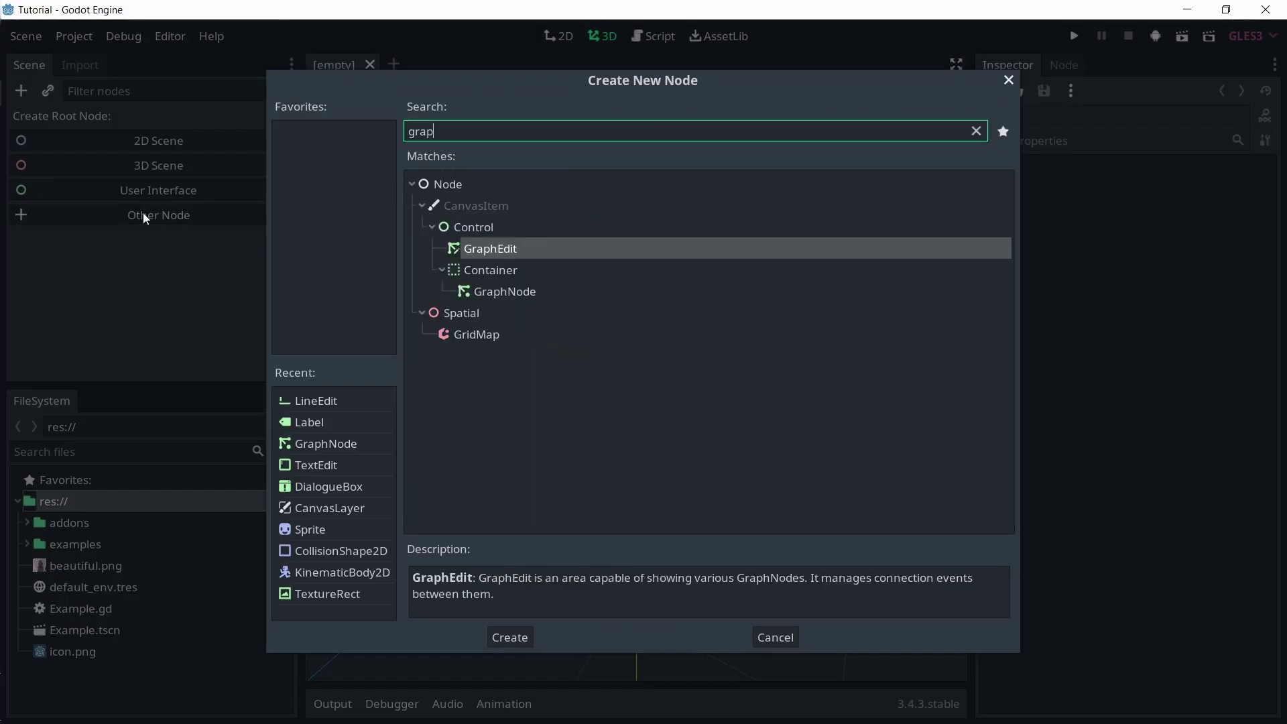
key("Return")
left_click_drag(417, 185, 799, 451)
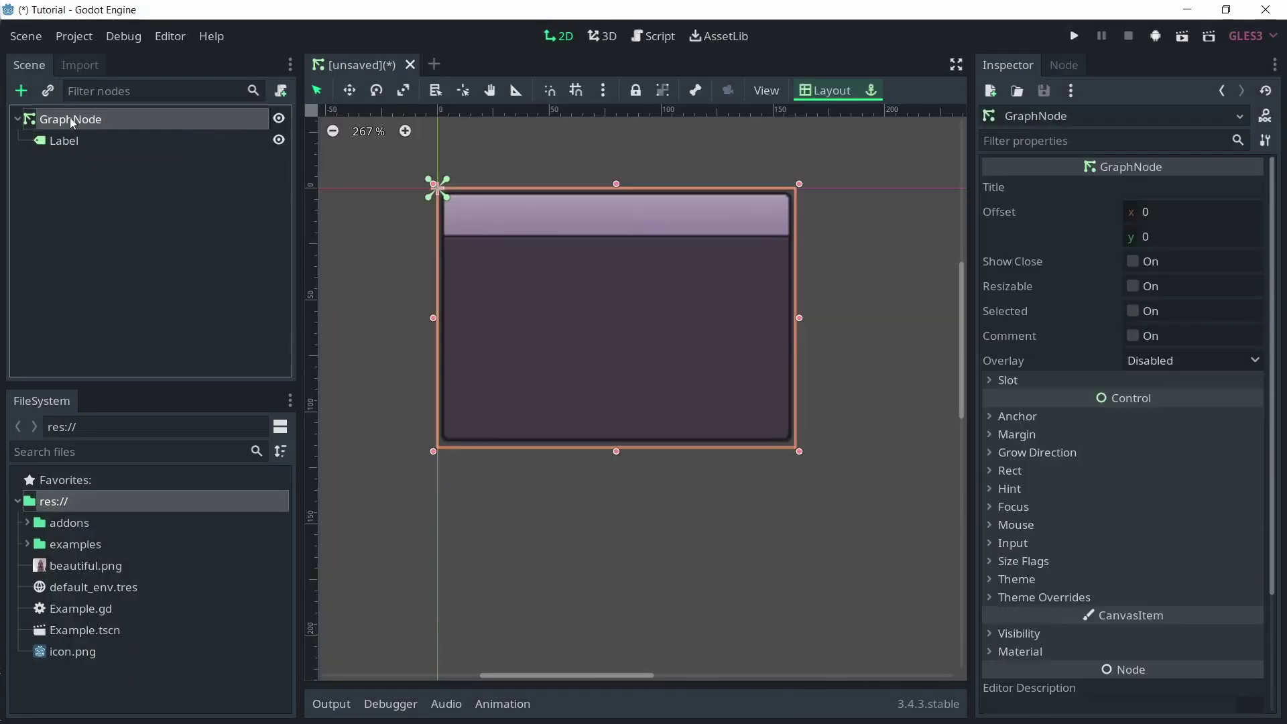
left_click(150, 142)
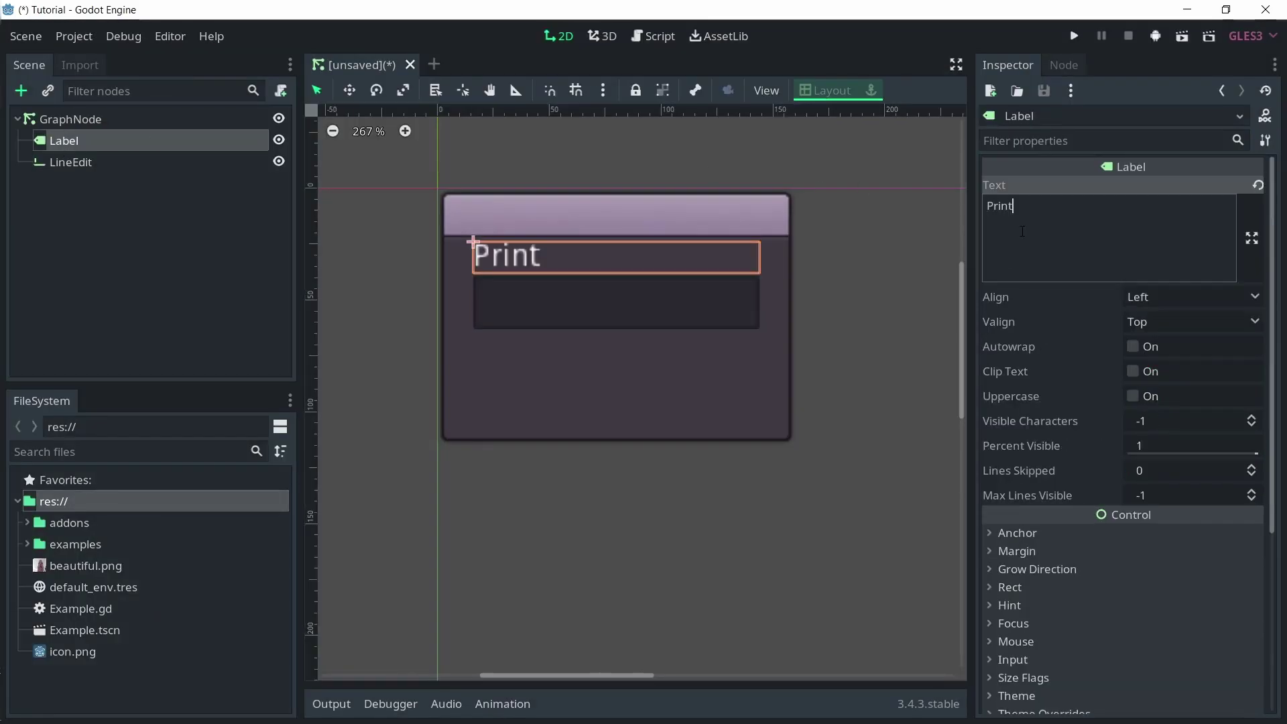
left_click(70, 162)
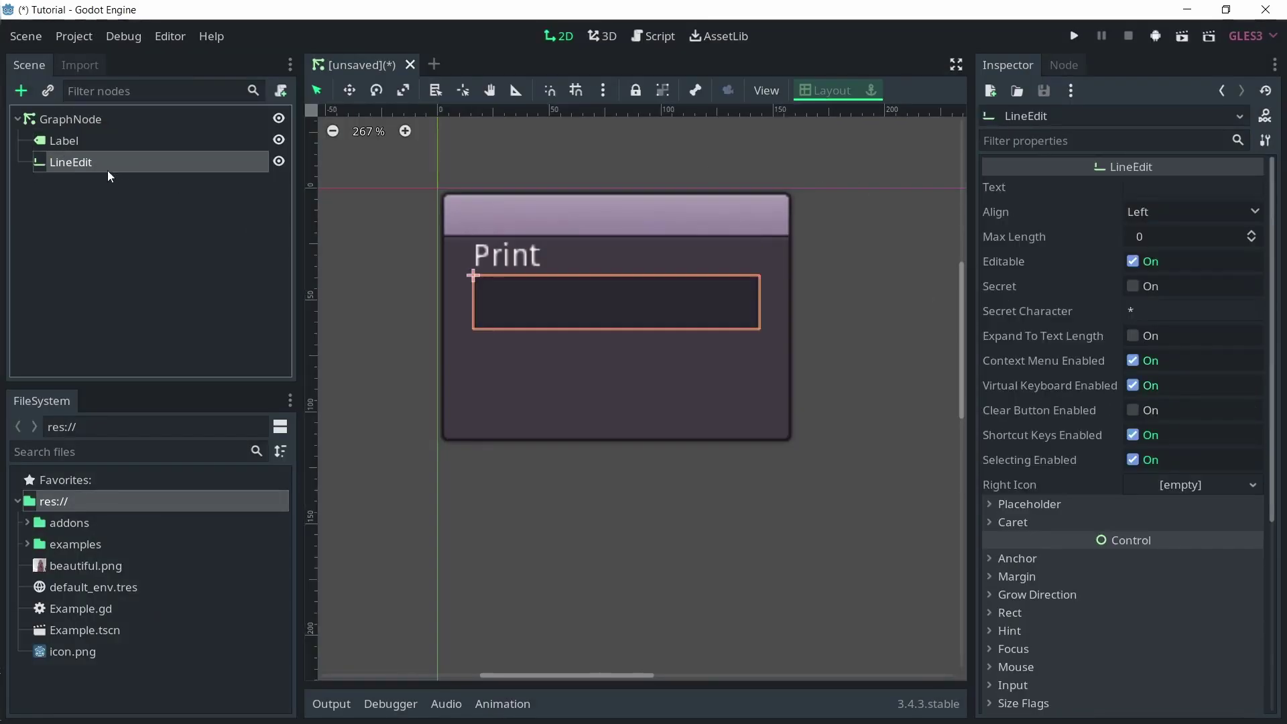
Step: Enable Show Close and Resizable on the GraphNode and resize it to fit closely around its label and text field
left_click(71, 118)
left_click(1133, 262)
left_click(1133, 286)
left_click_drag(799, 451, 848, 346)
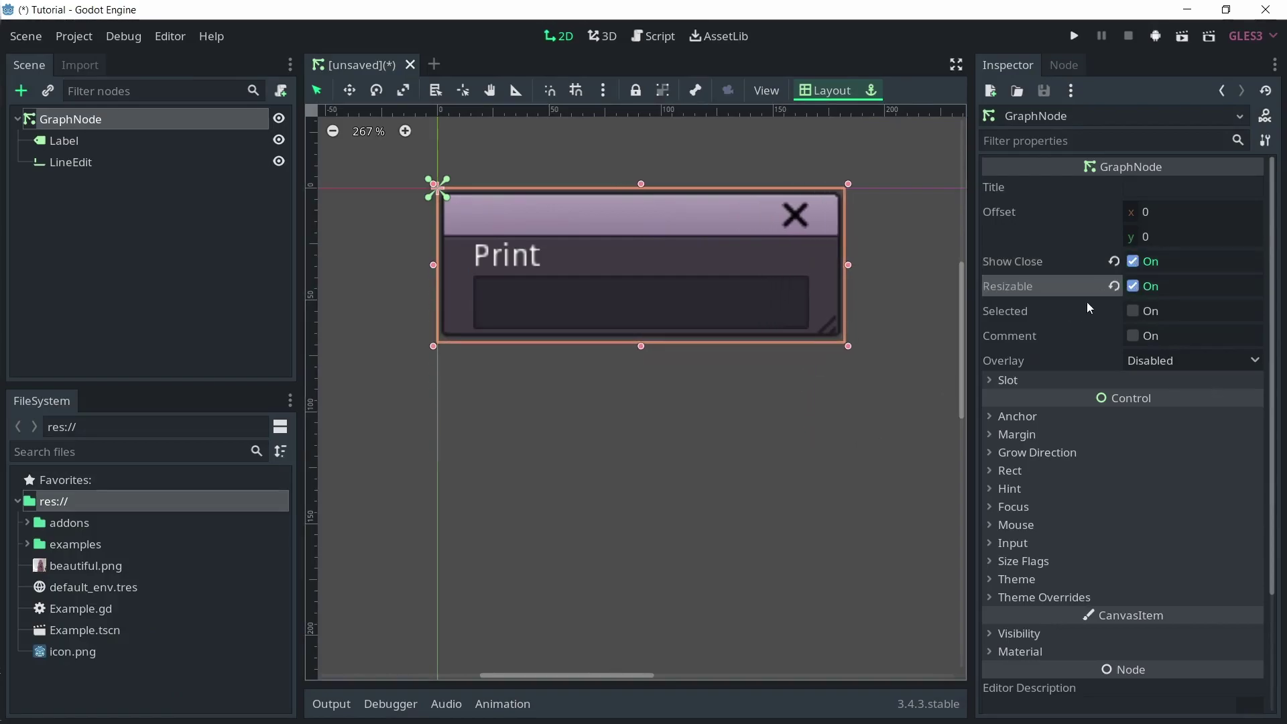
Step: Enable the left and right connections on the GraphNode's slot 0
left_click(1072, 380)
left_click(1140, 418)
left_click(1140, 492)
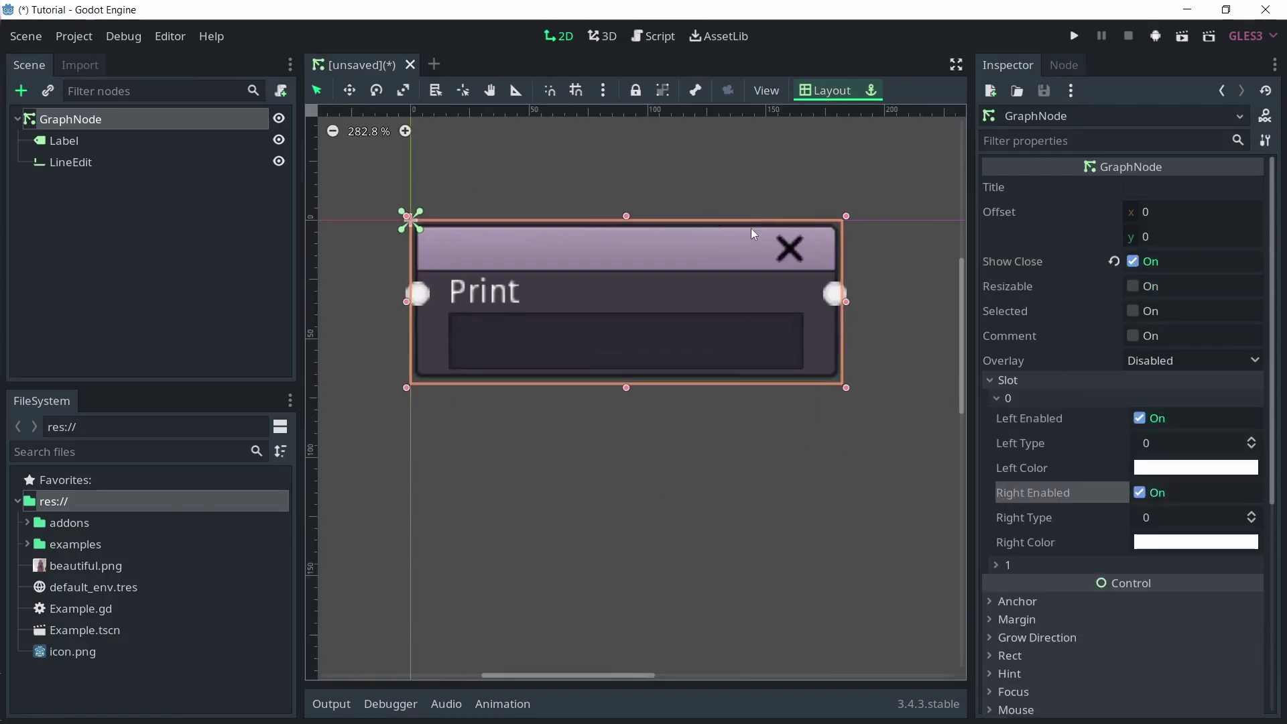
Step: Save the scene as PrintNode.tscn and rename its root node to PrintNode
key("ctrl+s")
type("PrintNode")
left_click(473, 620)
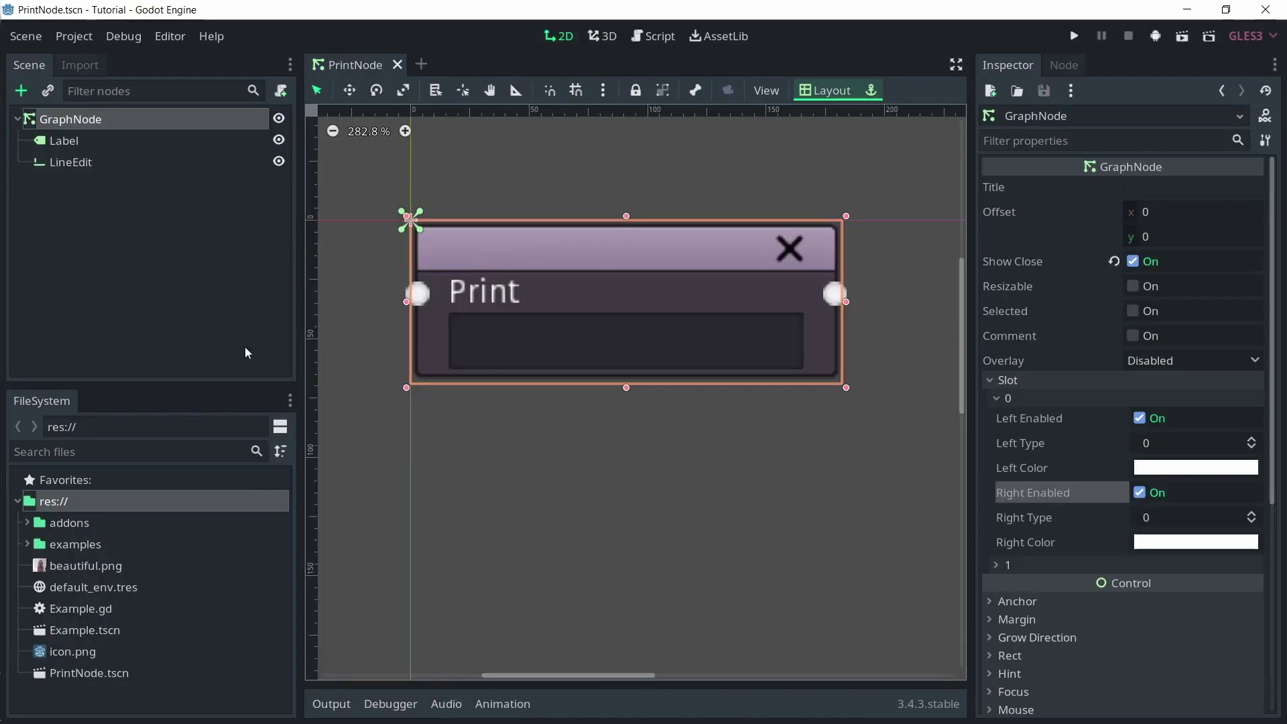
type("PrintNode")
key("Return")
Step: Attach PrintNode.gd to the root and write a tool script with the modified signal and _to_dict, _from_dict and _on_text_changed functions
left_click(281, 91)
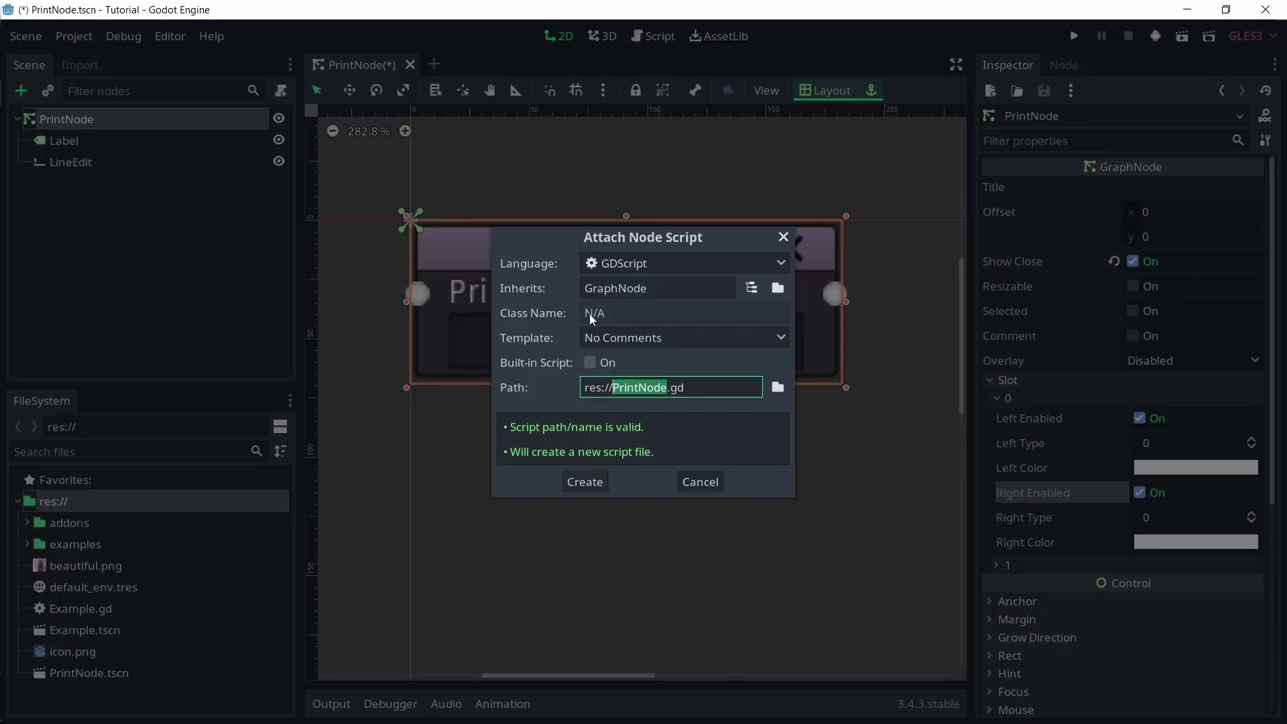
left_click(585, 480)
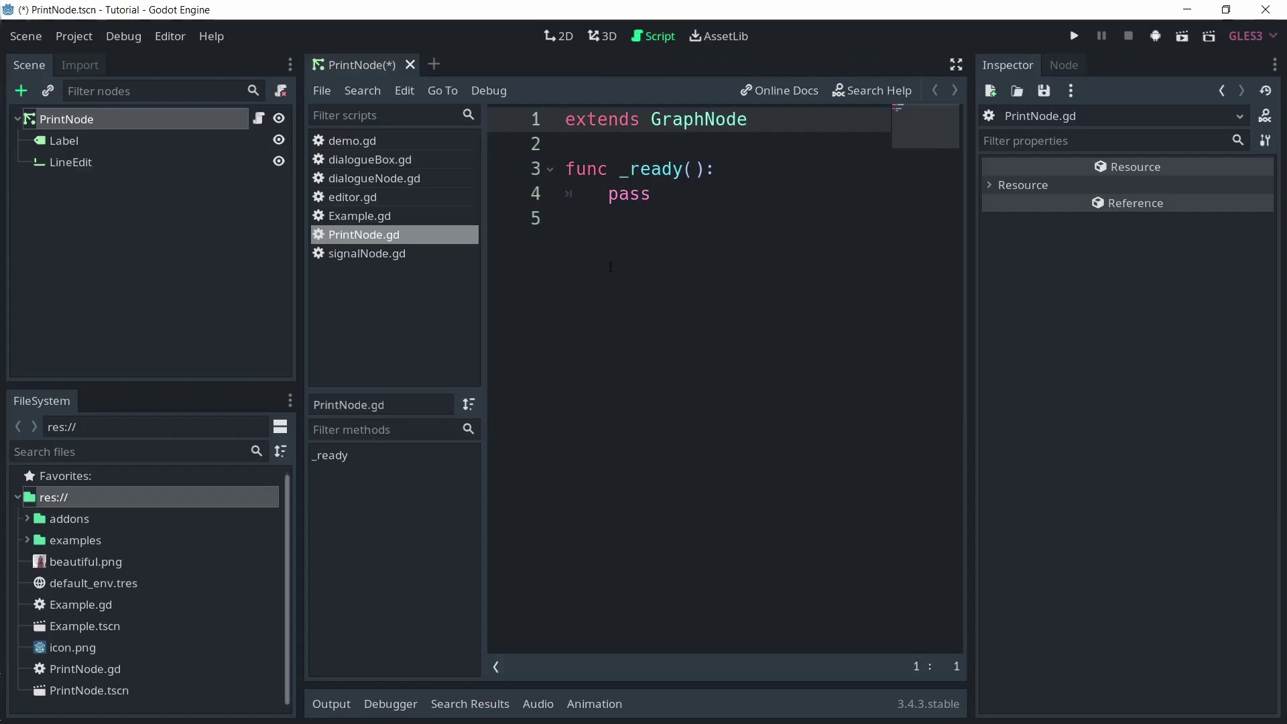
left_click(957, 64)
type("signal modified")
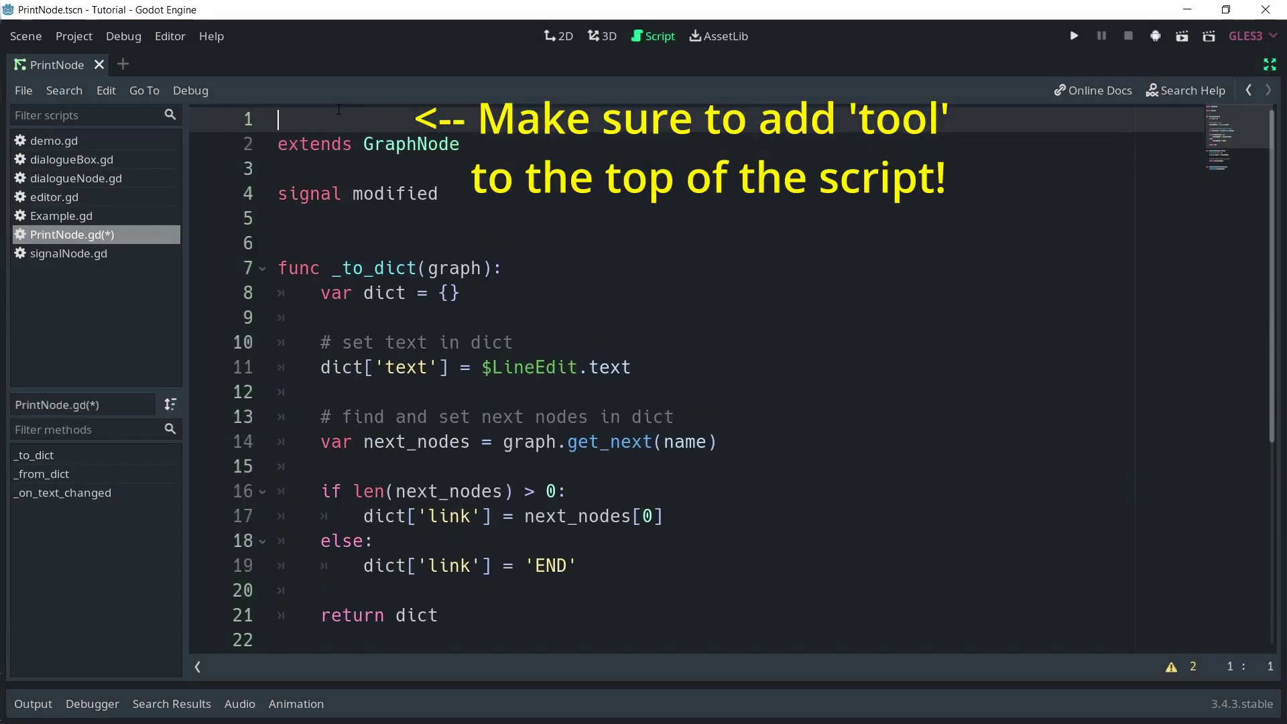
type("tool")
left_click_drag(547, 399, 606, 252)
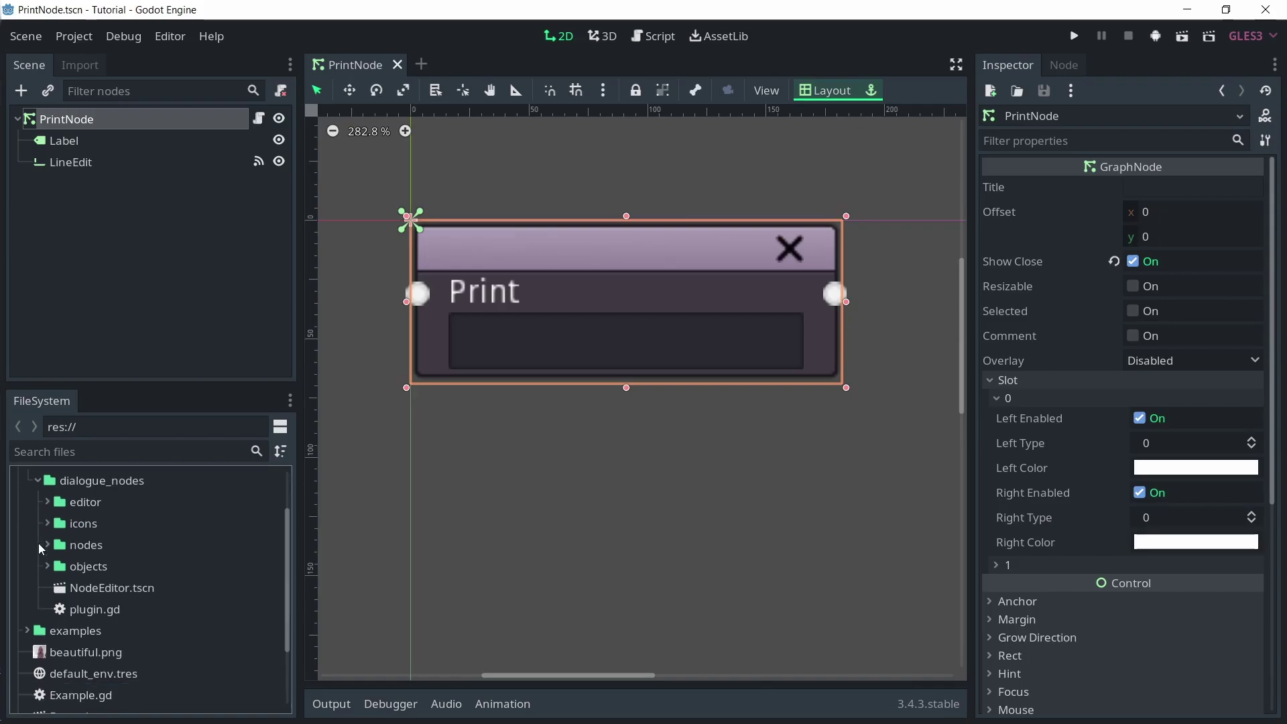
Step: In NodeEditor.tscn, extend the Workspace's Node Scenes array to 7 and assign PrintNode.tscn to element 6
double_click(91, 588)
left_click(82, 269)
left_click(1253, 211)
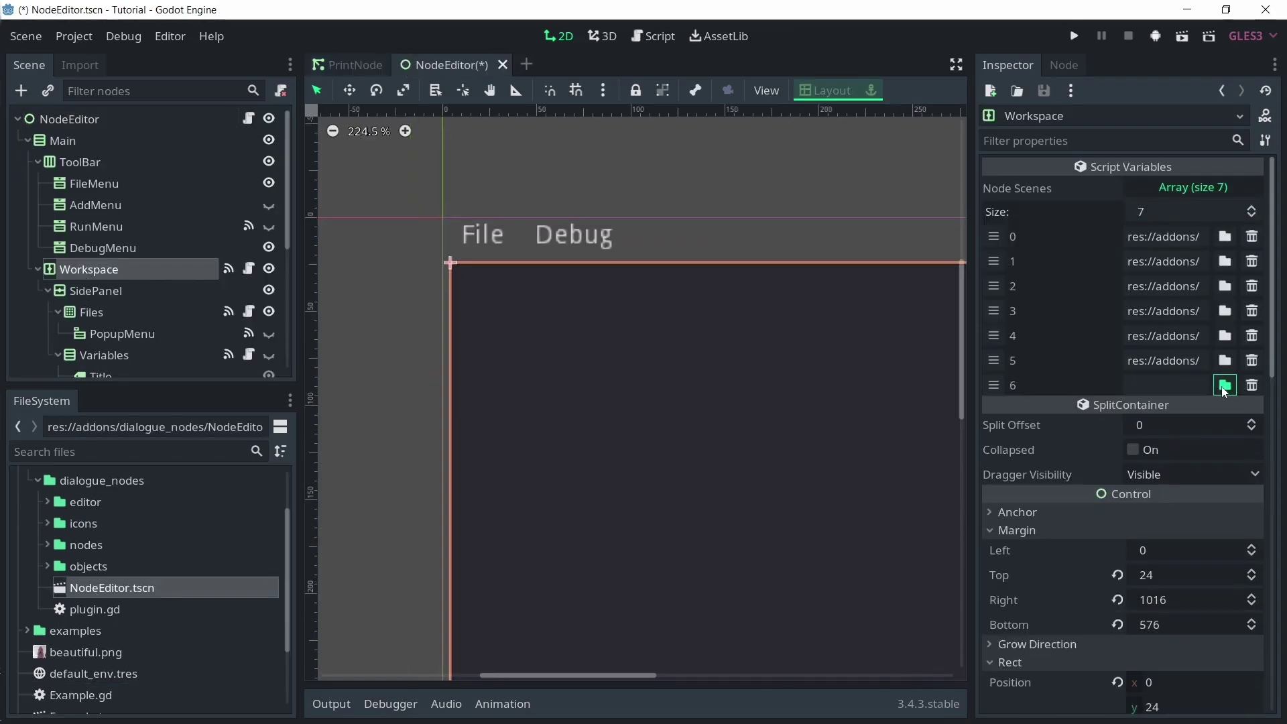
left_click(1225, 384)
double_click(693, 199)
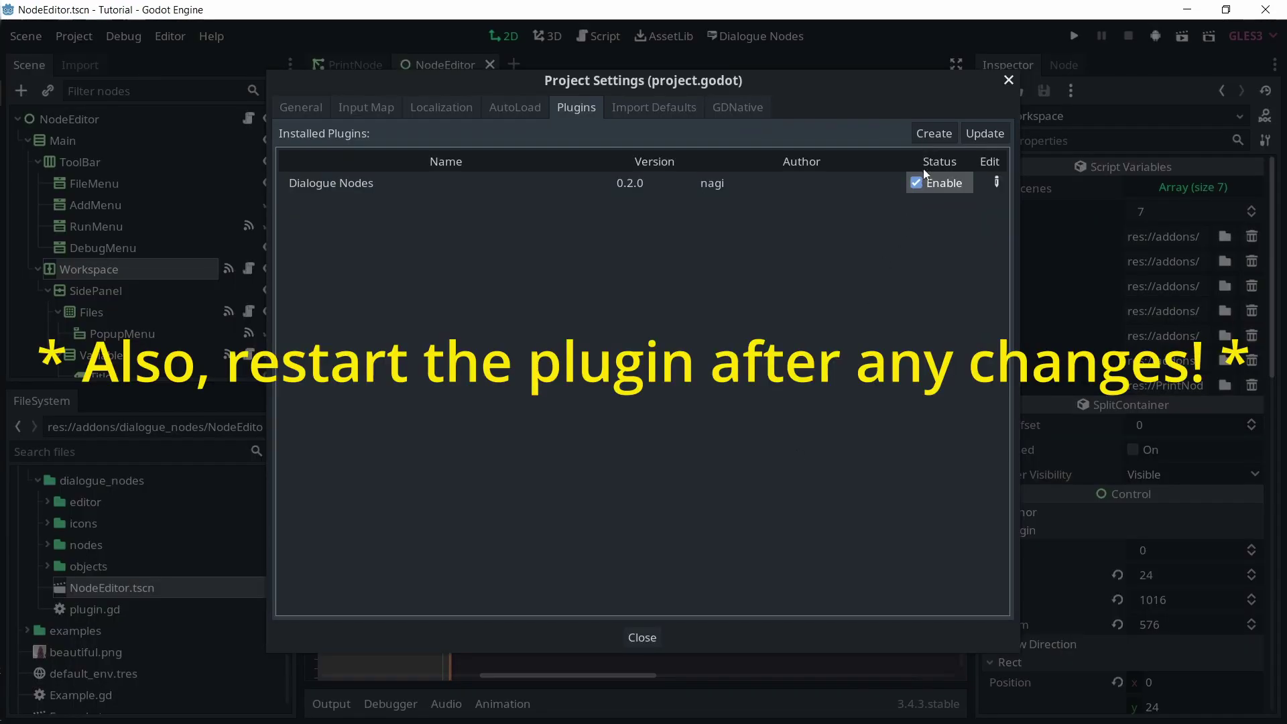
Step: Restart the Dialogue Nodes plugin and add a PrintNode connected to the Option1 output of DialogueNode #1
left_click(916, 183)
left_click(915, 183)
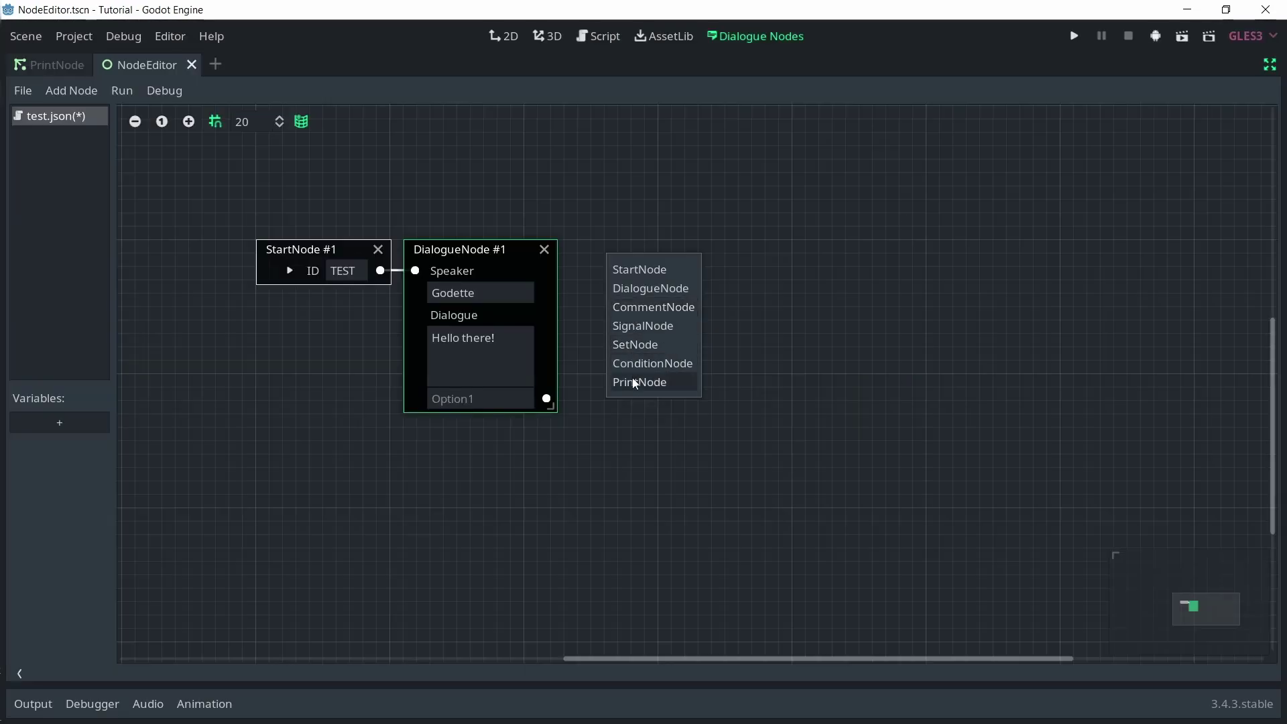
left_click(677, 385)
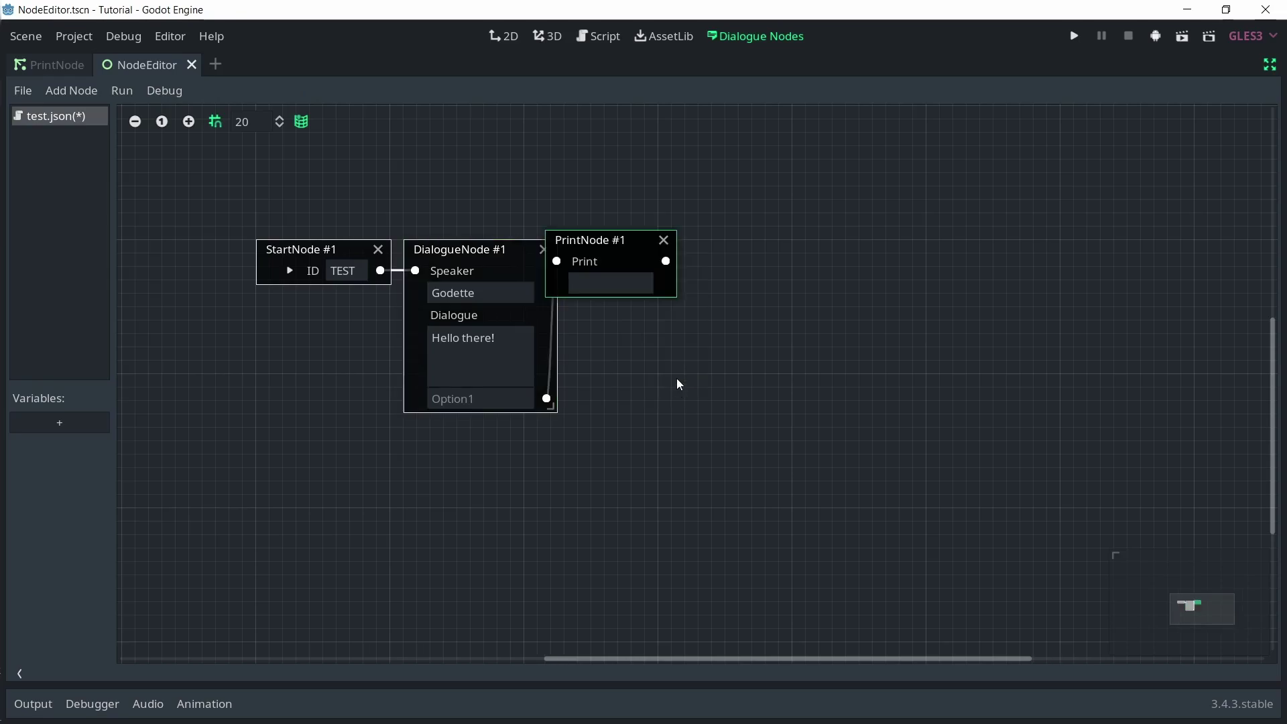
left_click_drag(617, 248, 642, 256)
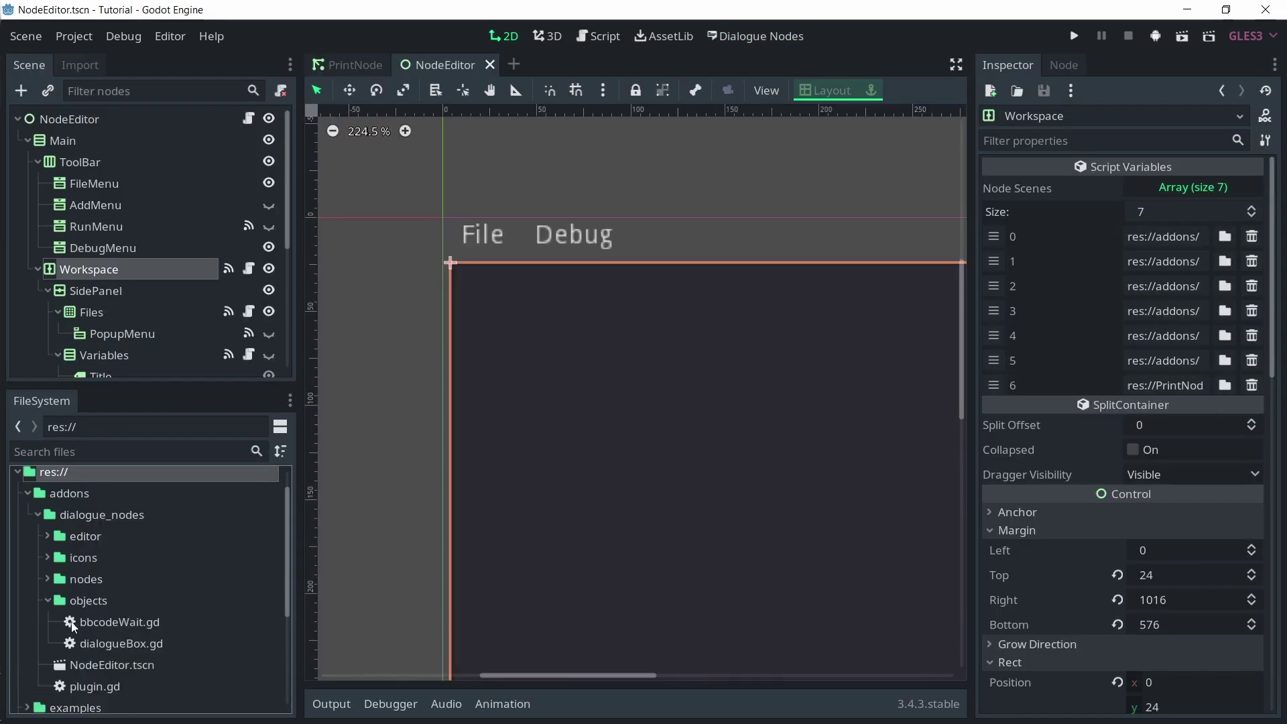
Step: In dialogueBox.gd's proceed function, add a '6' case that prints dict[idx]['text'] and proceeds to dict[idx]['link'], and save it
left_click(96, 644)
double_click(95, 644)
left_click(47, 570)
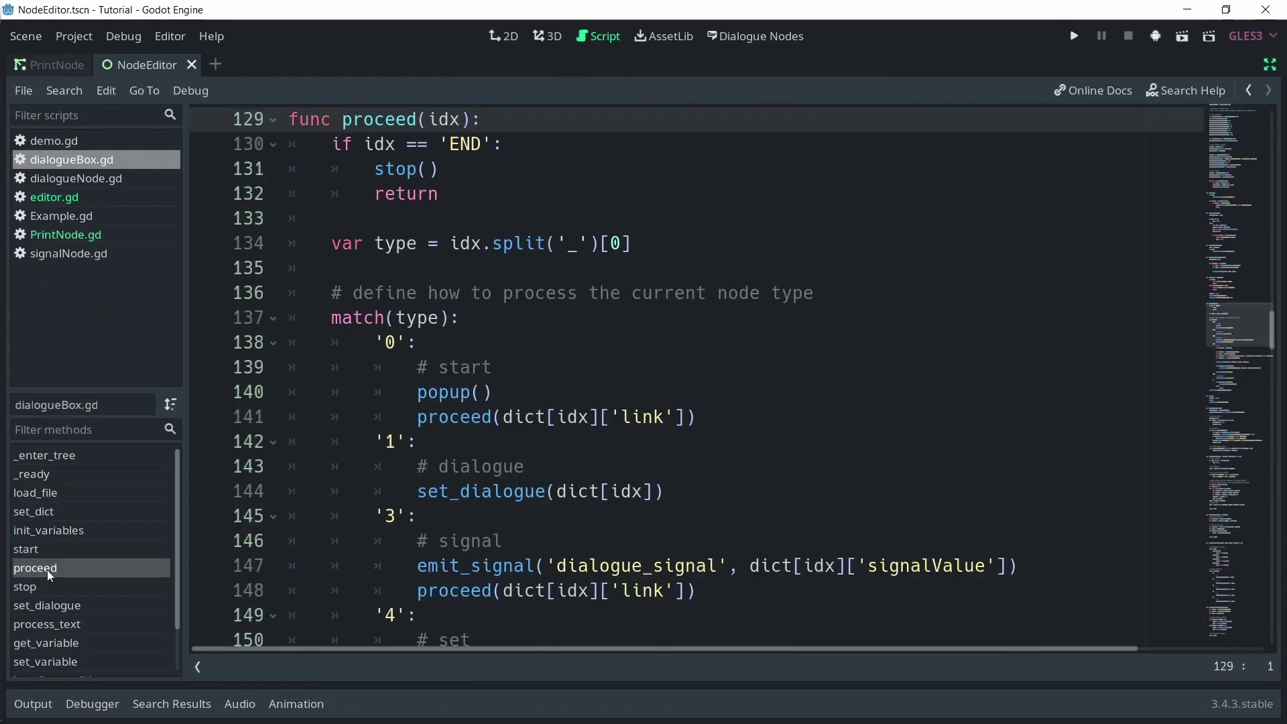
scroll(729, 444, "down", 8)
left_click(729, 445)
key("Return")
type("'6'")
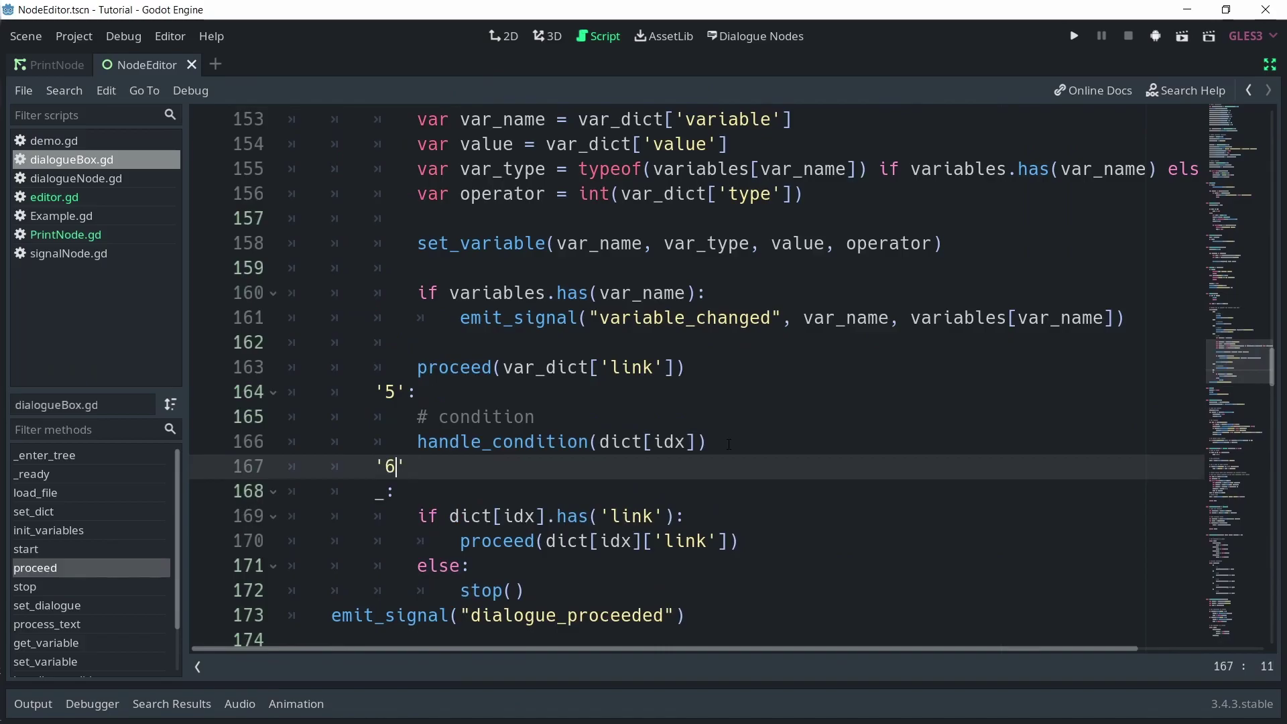
type(": #print the text print(dict[idx]['text']) #proceed to the next function proceed(dict[idx]['link'])")
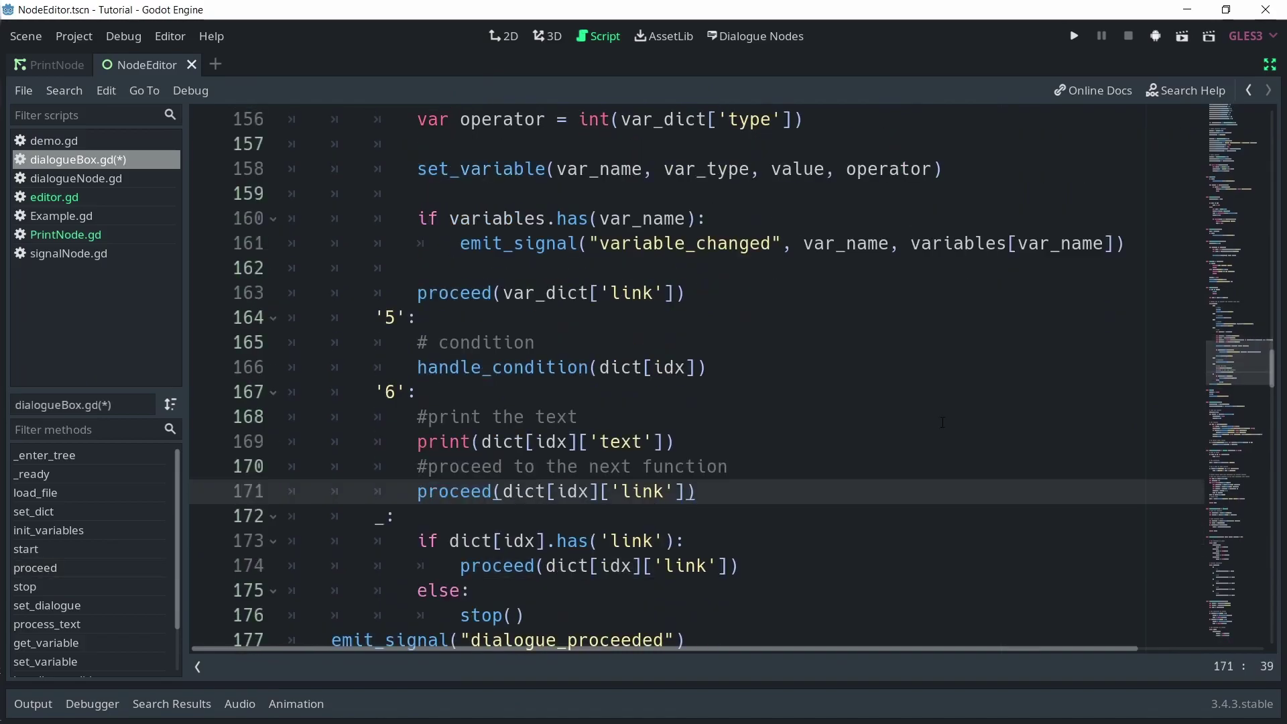
key("ctrl+s")
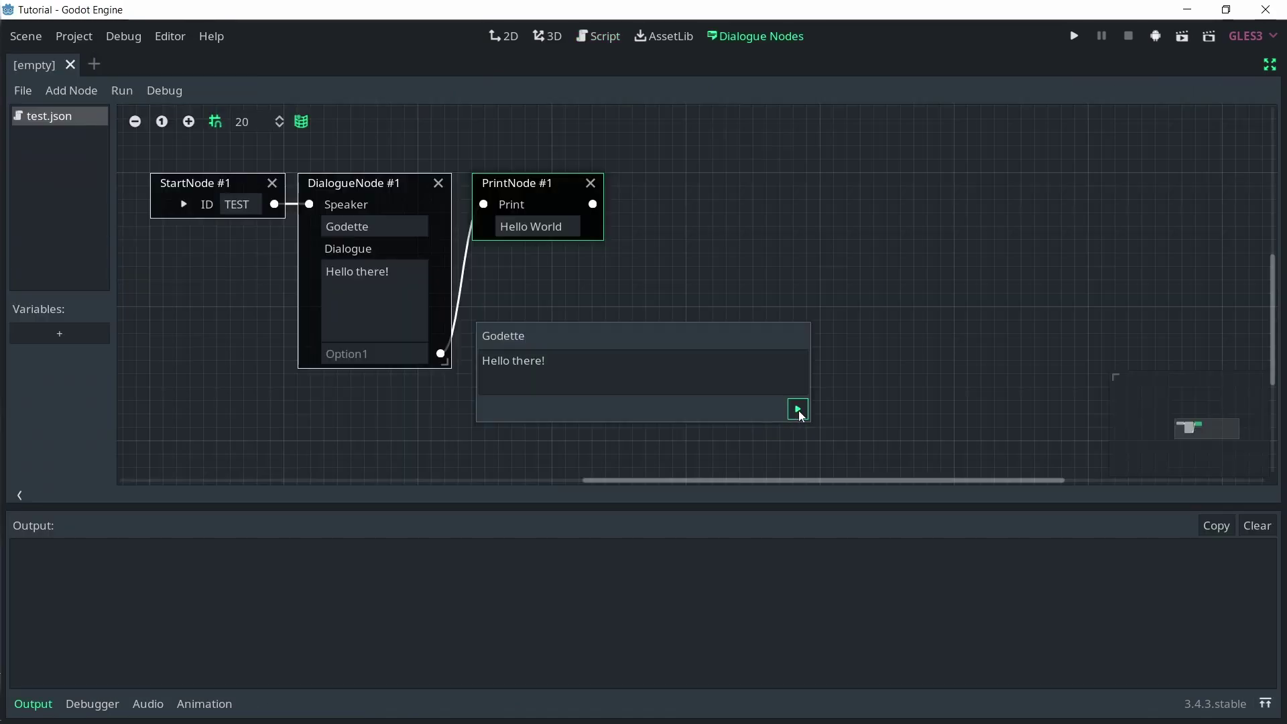
Step: Test the PrintNode by advancing past the "Hello there!" dialogue in the editor preview and in the running game
left_click(798, 410)
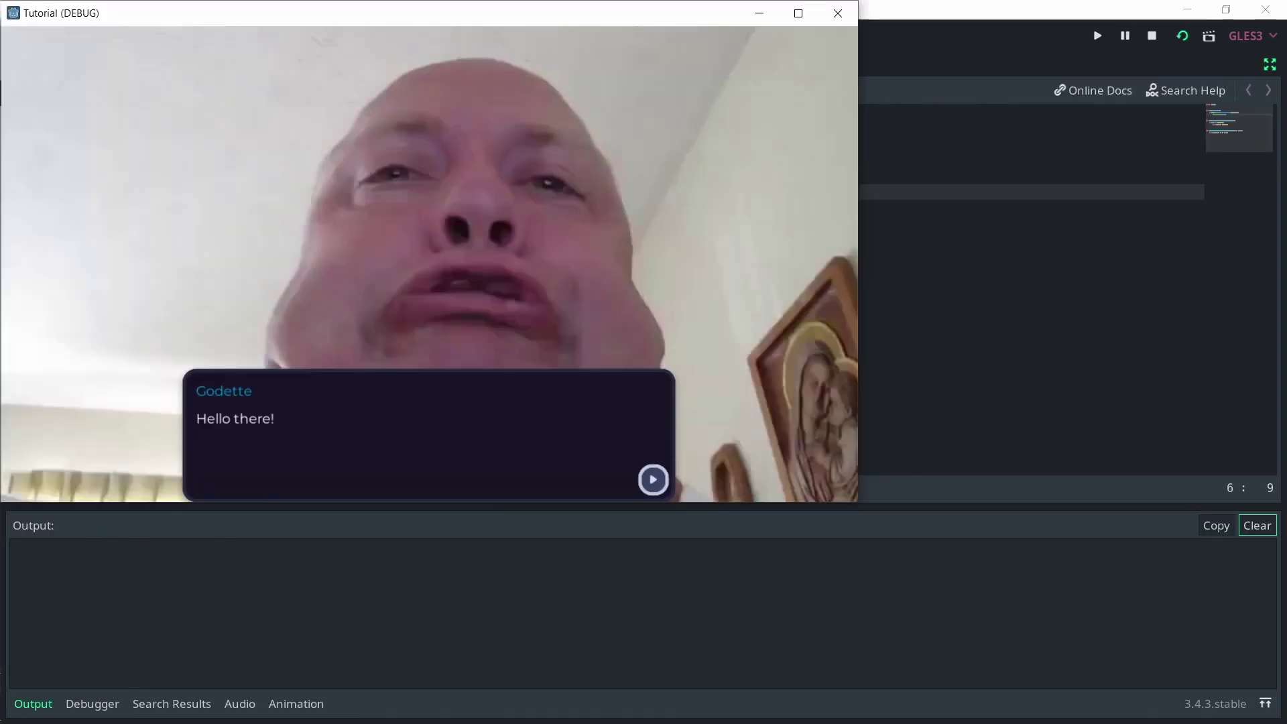
key("Return")
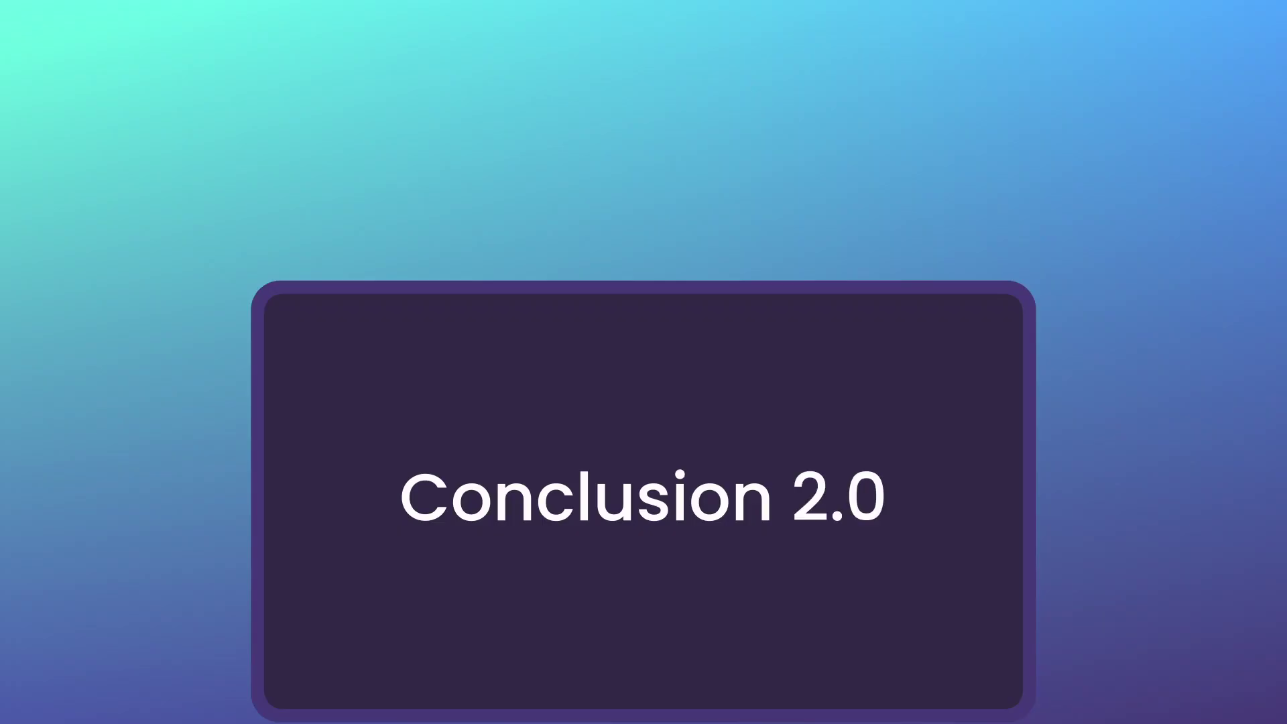